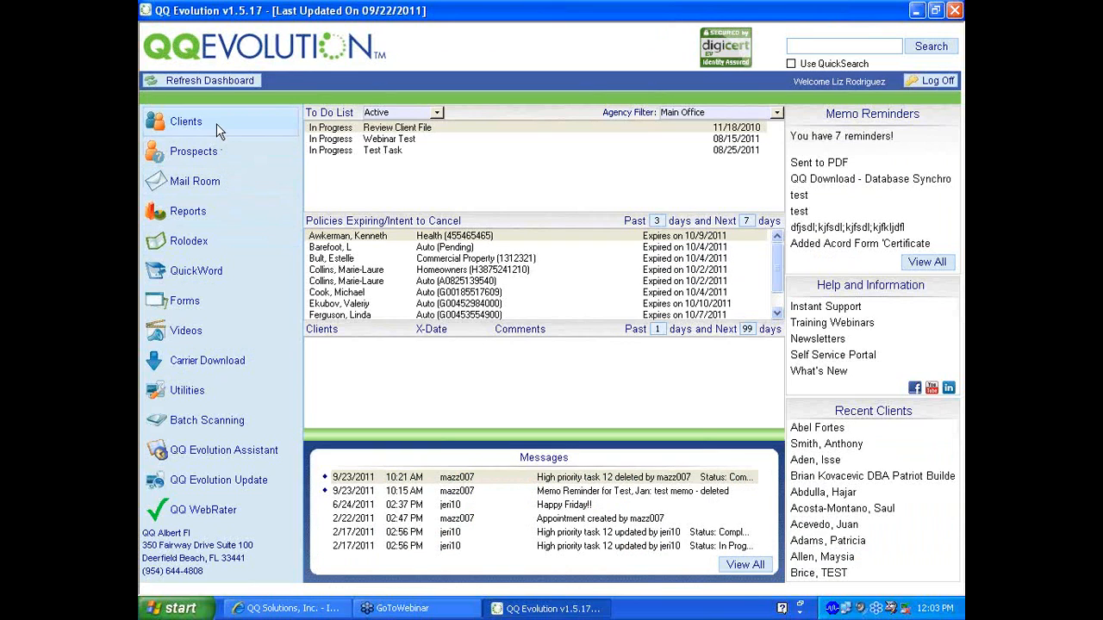
Go to Reports from the dashboard's left navigation menu
left_click(190, 212)
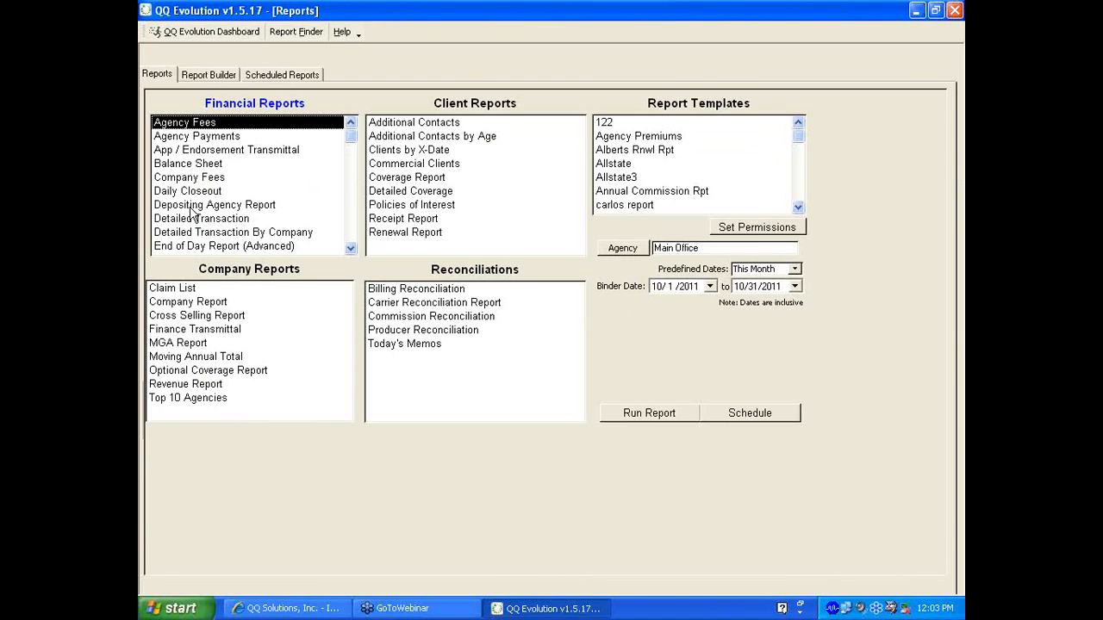
Select the Daily Closeout report under Company Fees and keep the This Month date range
left_click(178, 178)
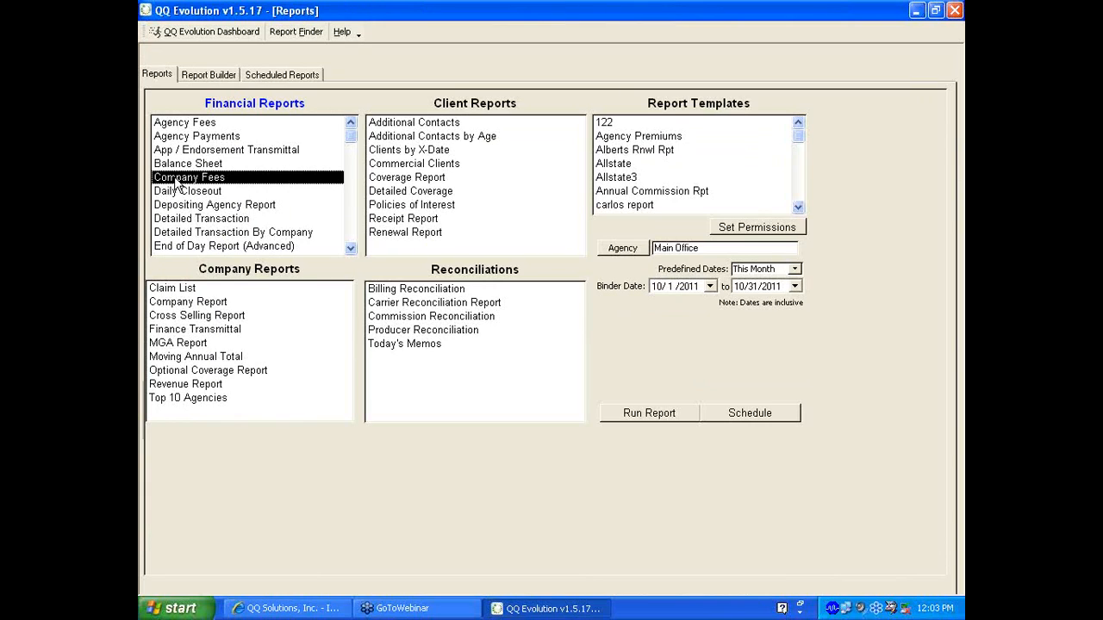
left_click(176, 195)
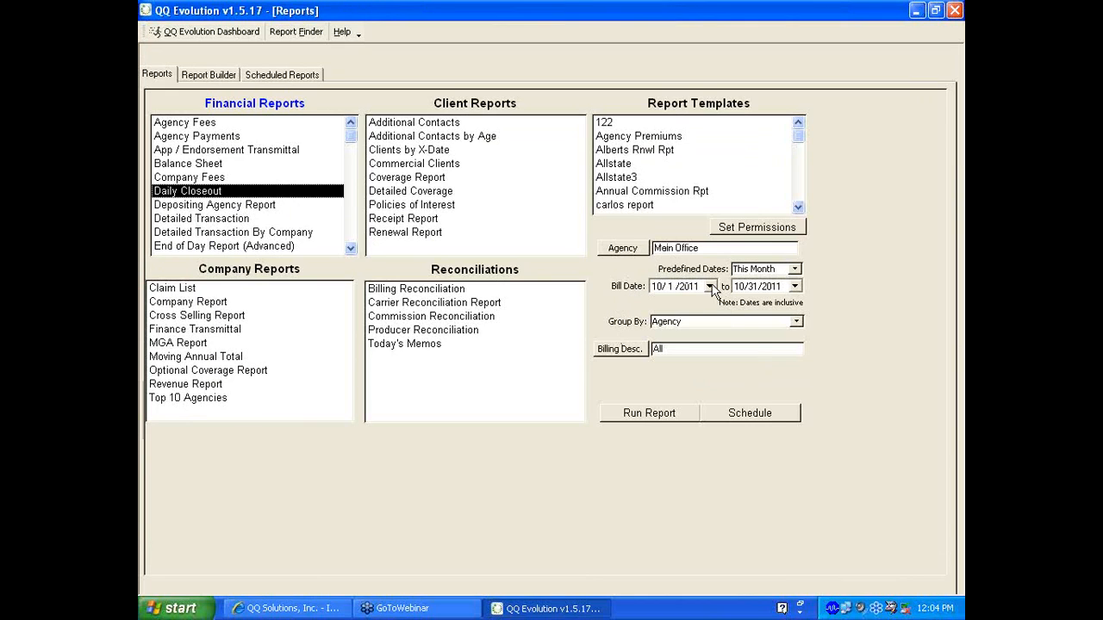
left_click(794, 270)
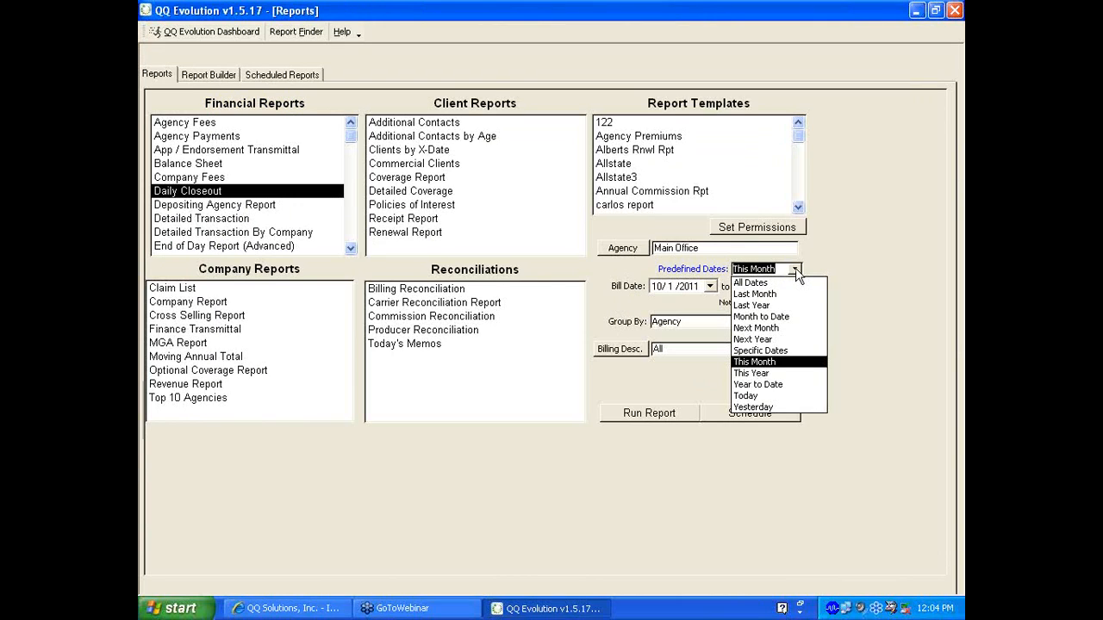
left_click(768, 361)
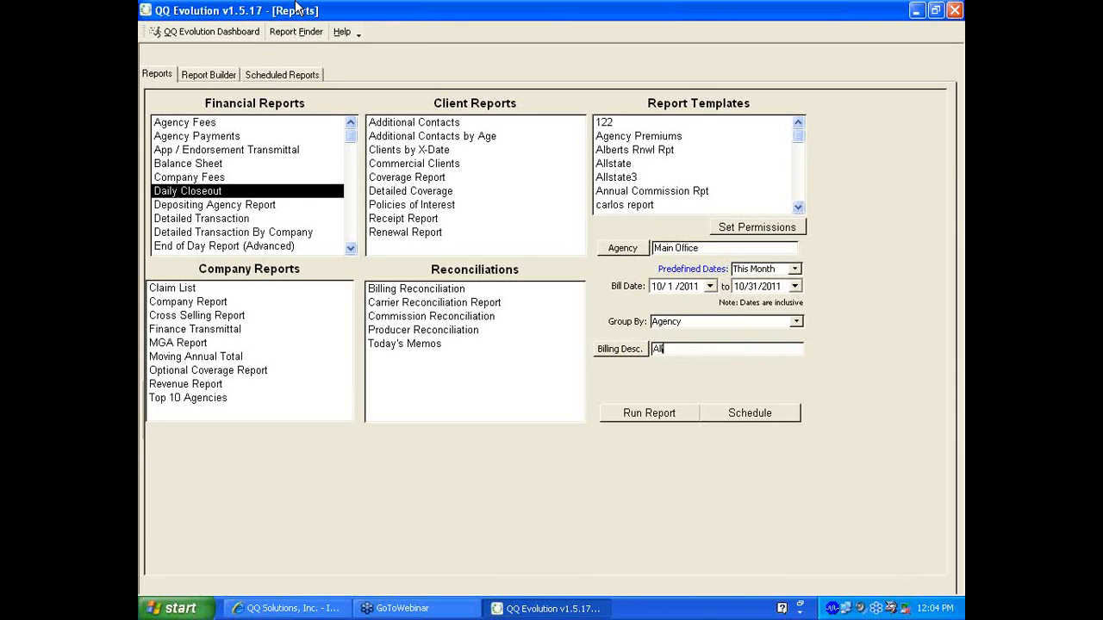
right_click(606, 10)
left_click(738, 77)
Select Cross Selling Report under Company Reports and open its options window
left_click(204, 317)
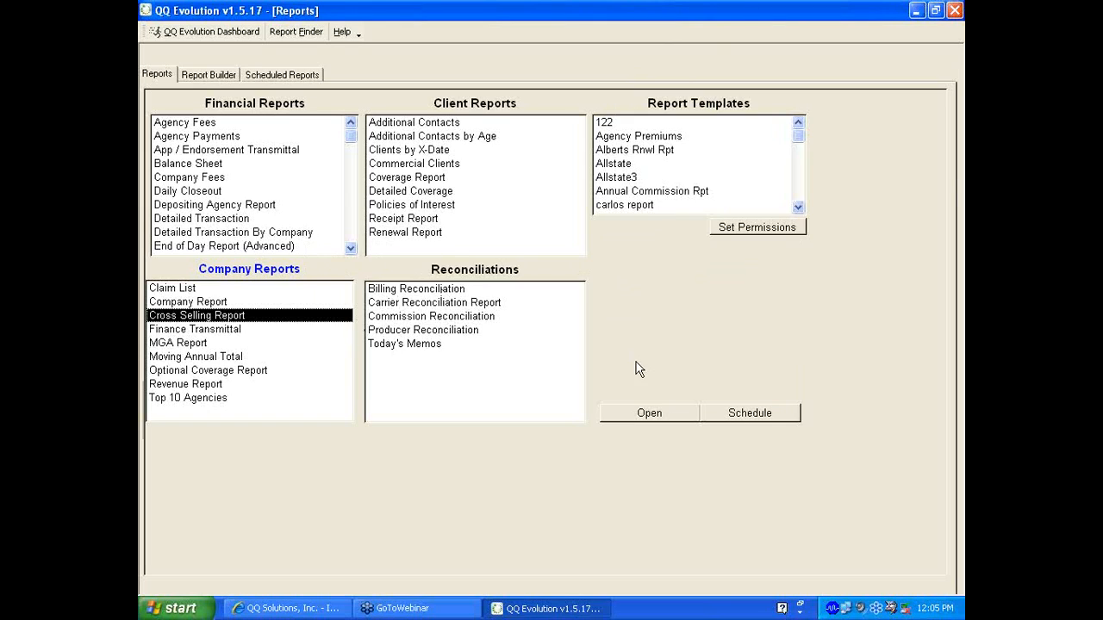
left_click(650, 414)
left_click(649, 414)
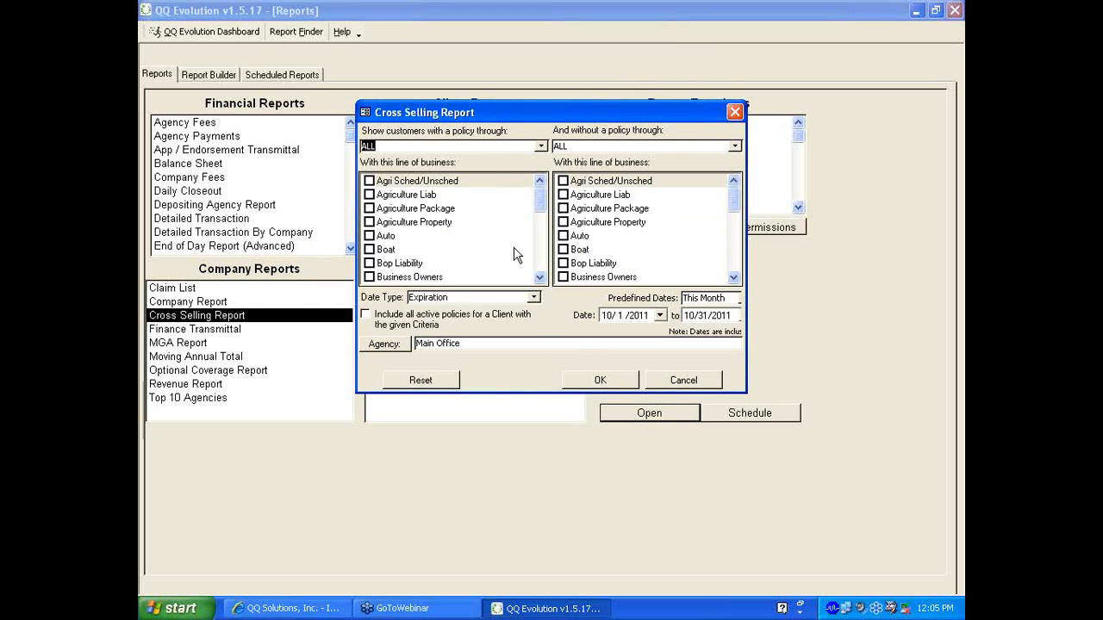
Set both companies to Auto Owners, requiring Auto and excluding Homeowners
left_click(541, 146)
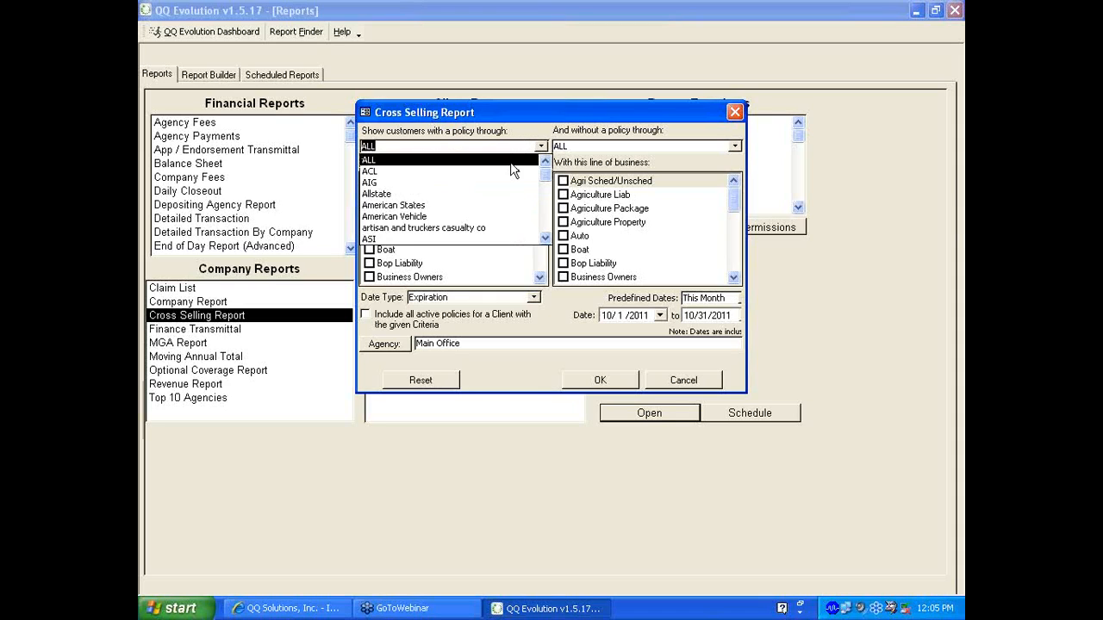
left_click(546, 226)
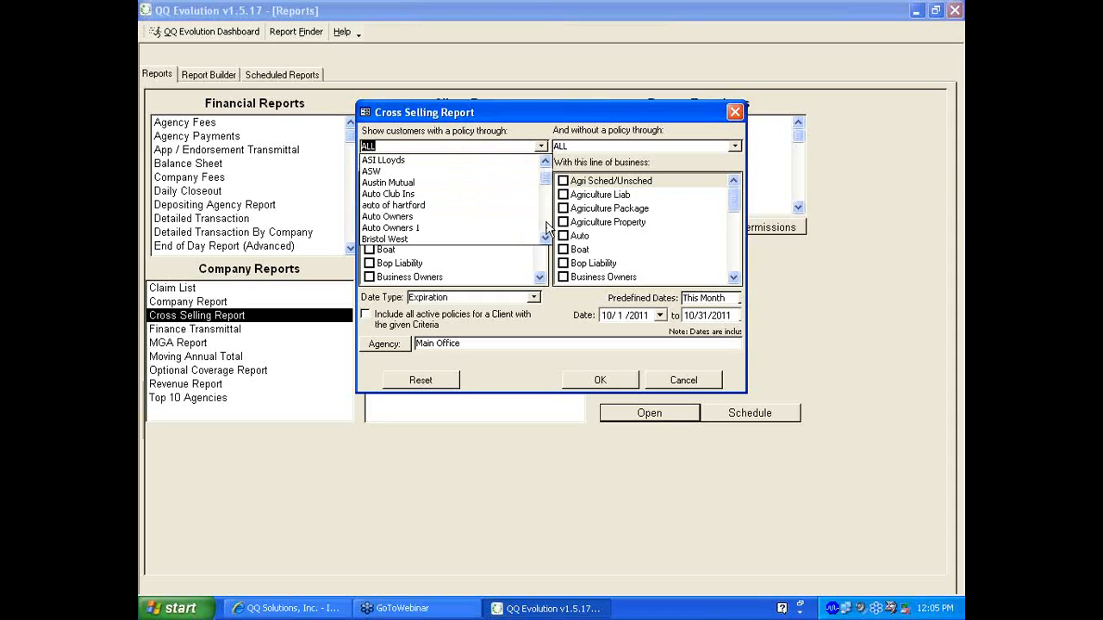
left_click(450, 223)
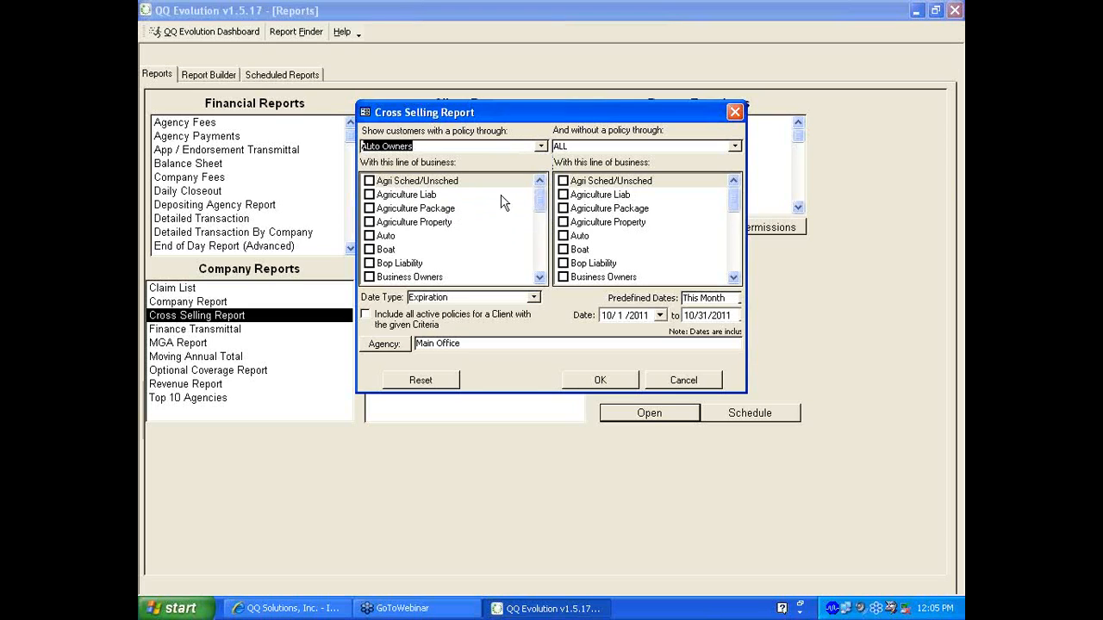
left_click(733, 146)
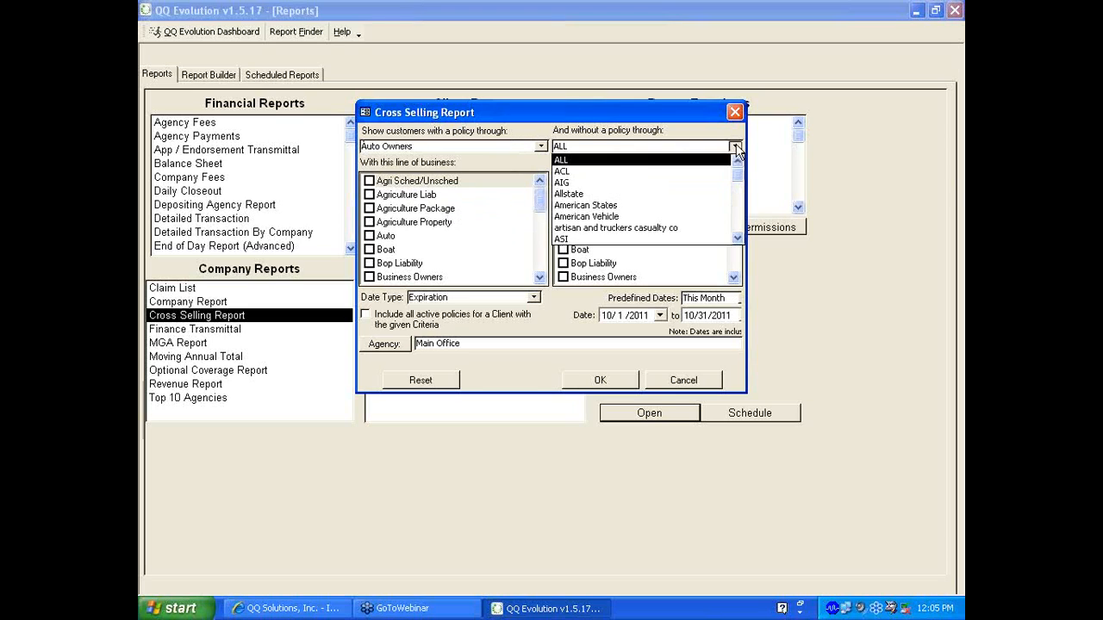
left_click(737, 230)
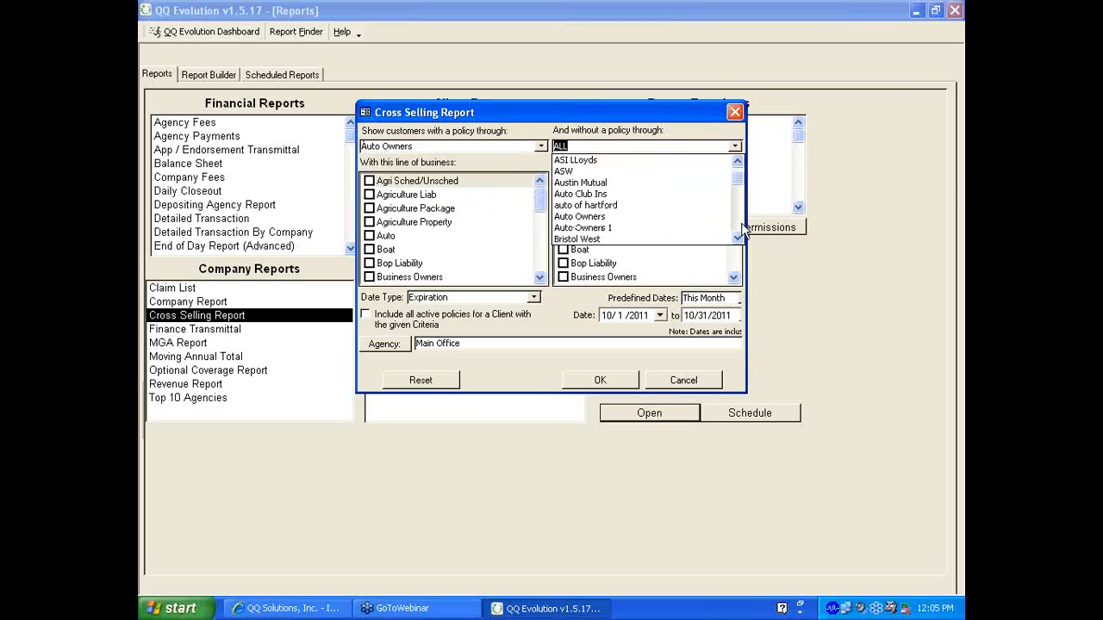
left_click(635, 217)
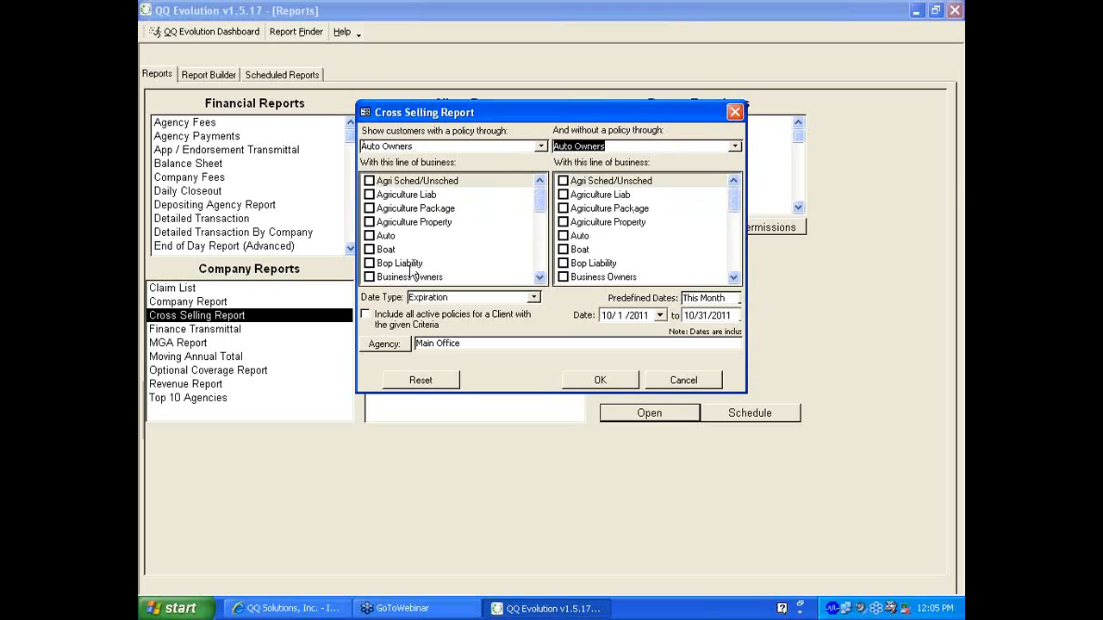
left_click(368, 235)
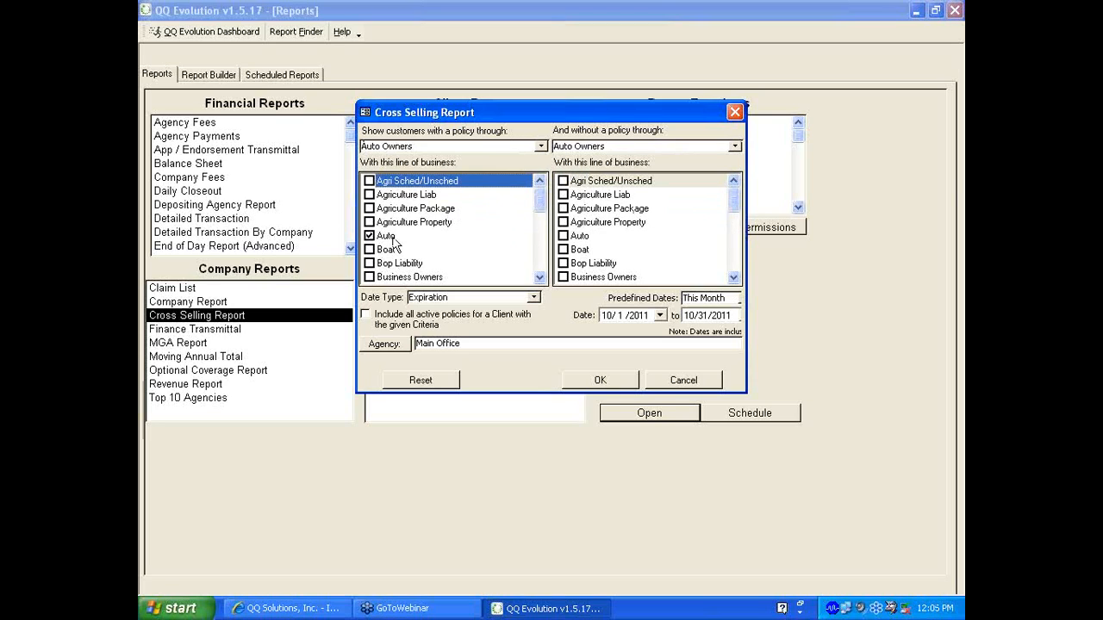
left_click(733, 267)
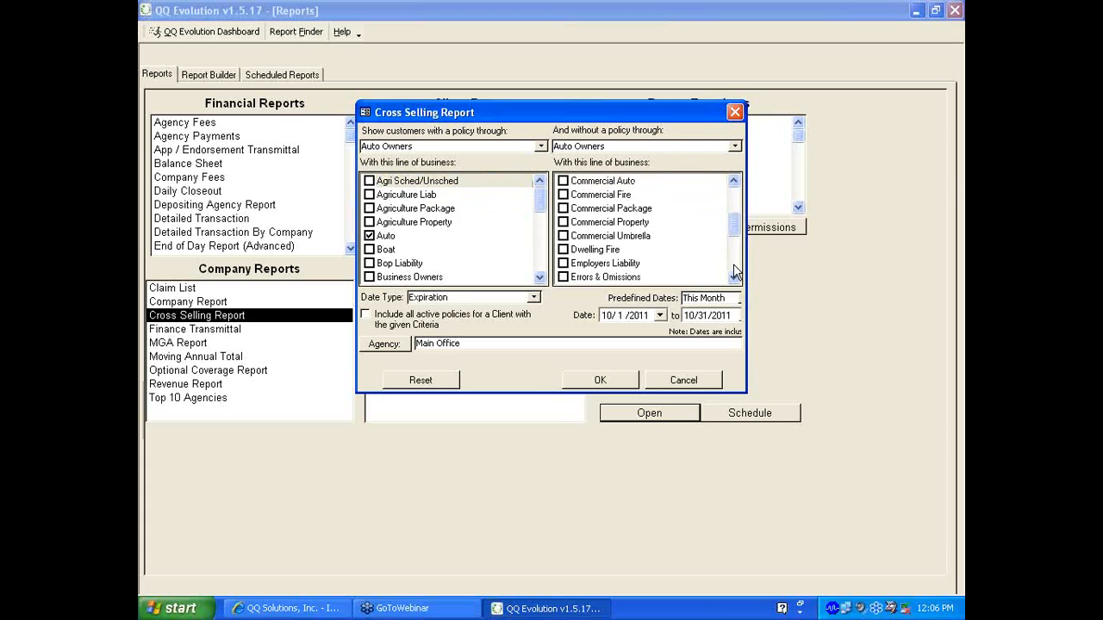
left_click(735, 267)
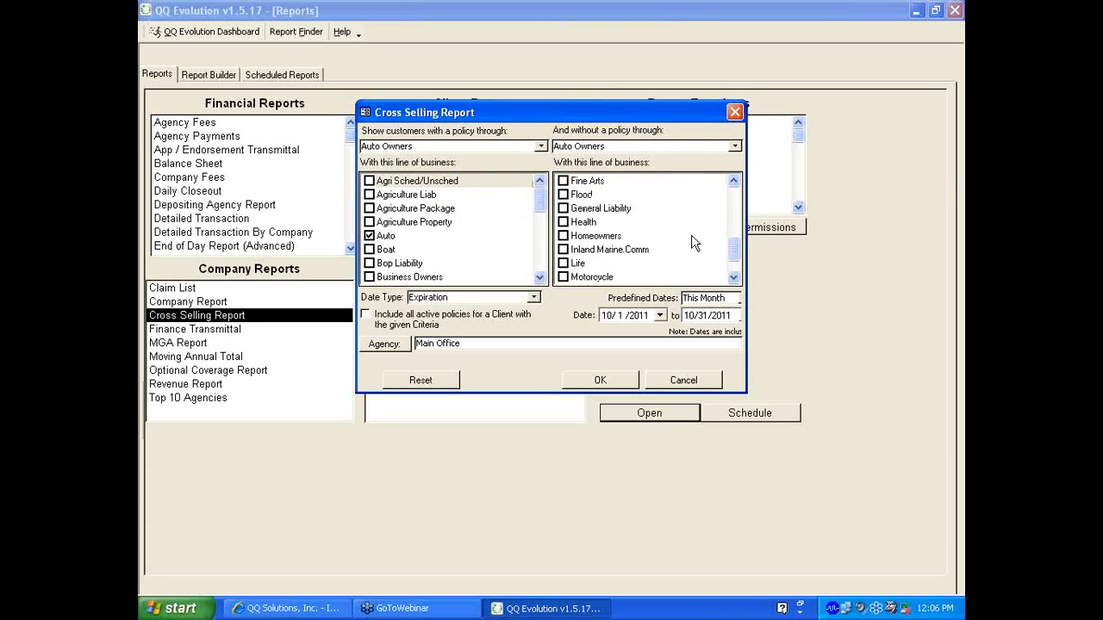
left_click(564, 236)
Keep Expiration as date type, limit dates to This Year, and run the report
left_click(534, 297)
left_click(540, 298)
left_click(738, 299)
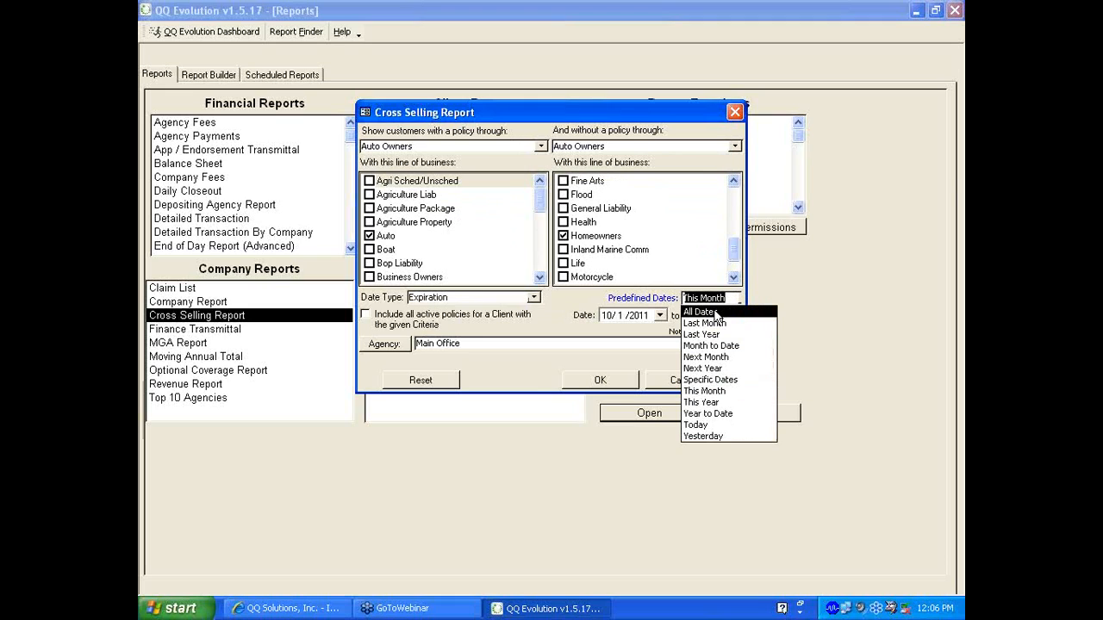
left_click(715, 312)
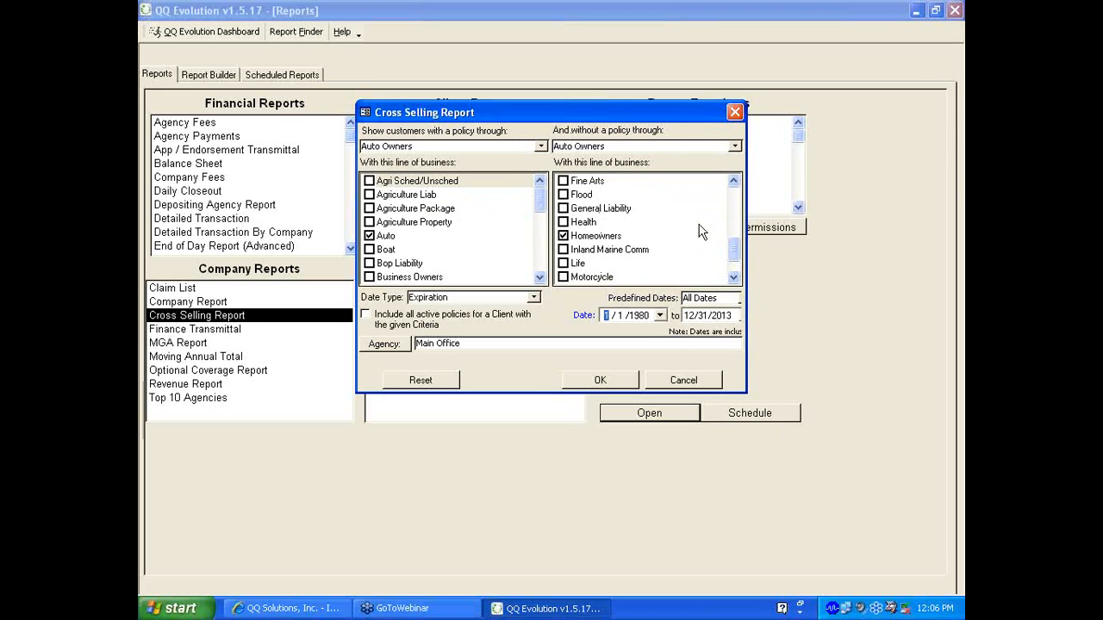
left_click(737, 298)
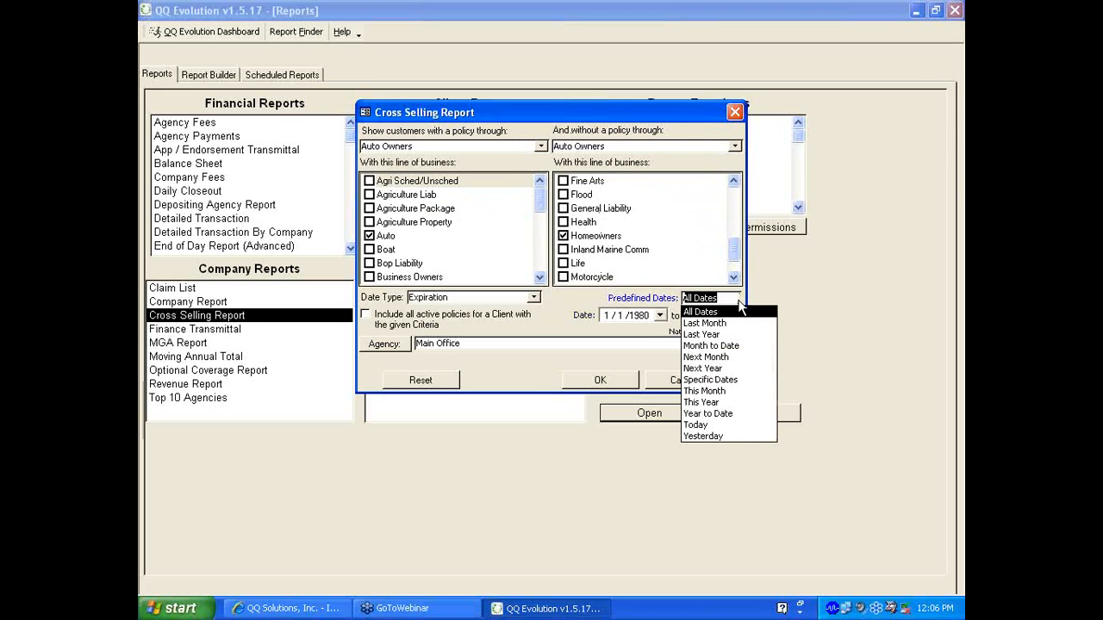
left_click(711, 402)
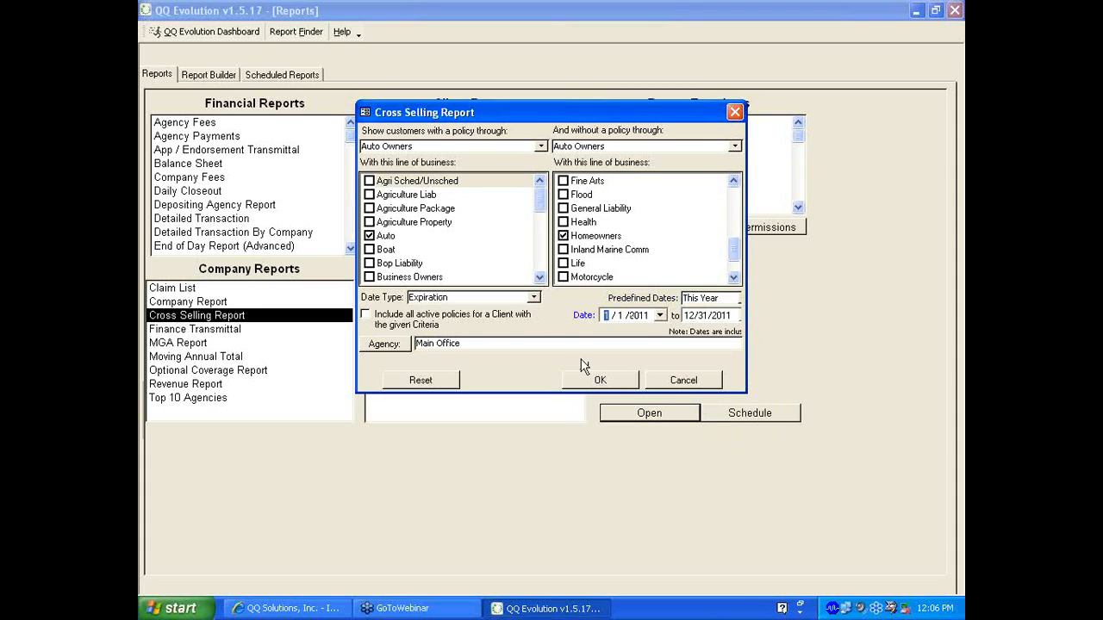
left_click(599, 380)
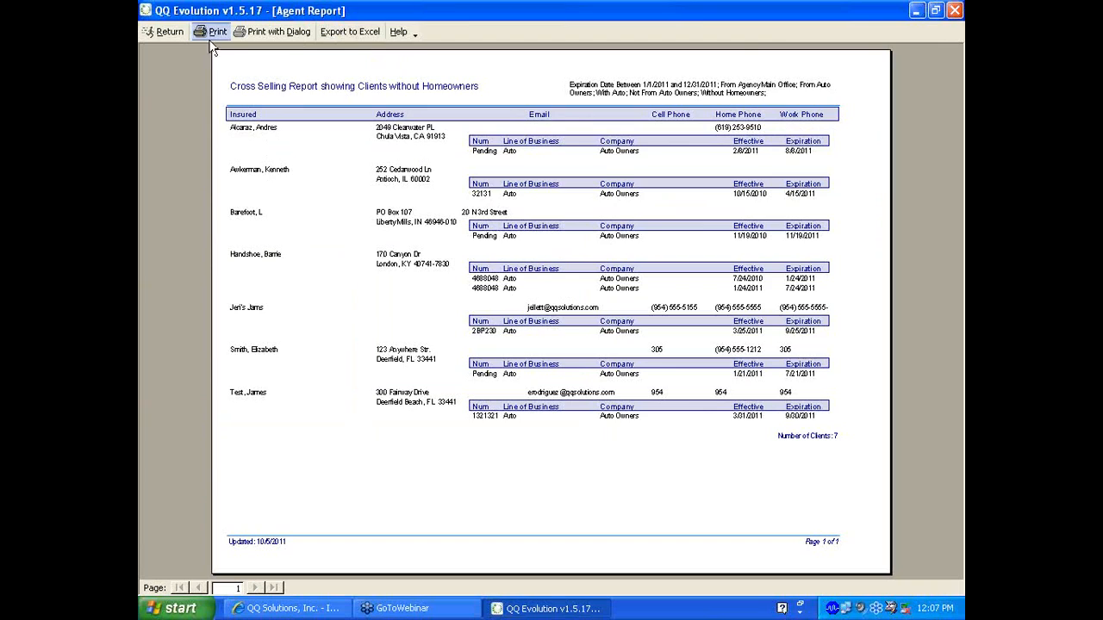
Close the 7-client Cross Selling Report preview and return to the Reports list
left_click(166, 34)
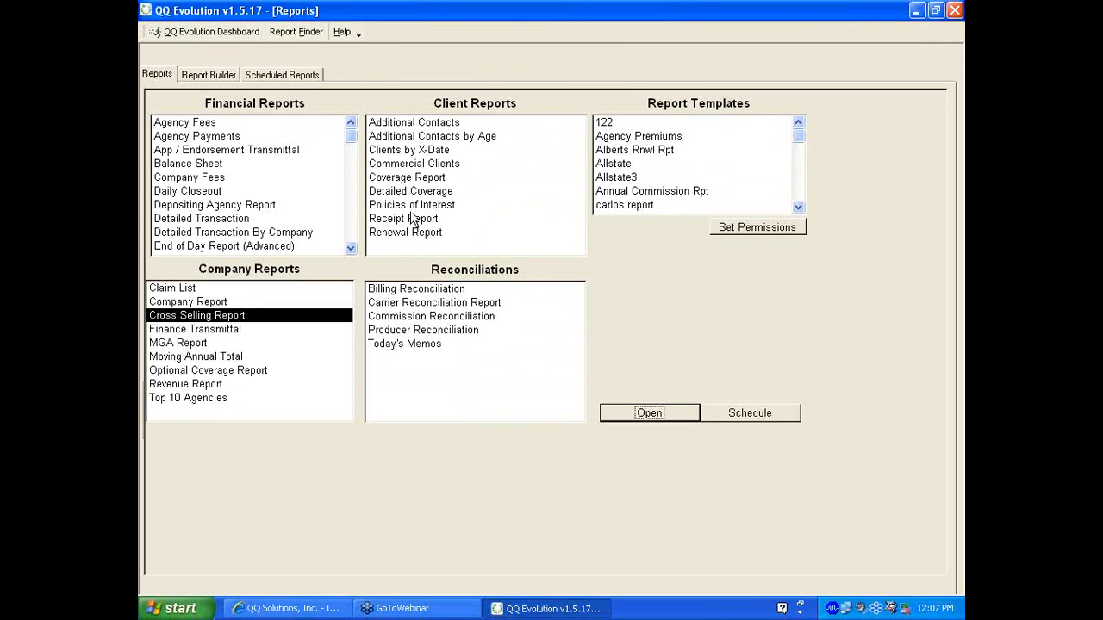
Browse Additional Contacts, Additional Contacts by Age, Clients by X-Date, then Renewal Report in Client Reports
left_click(408, 125)
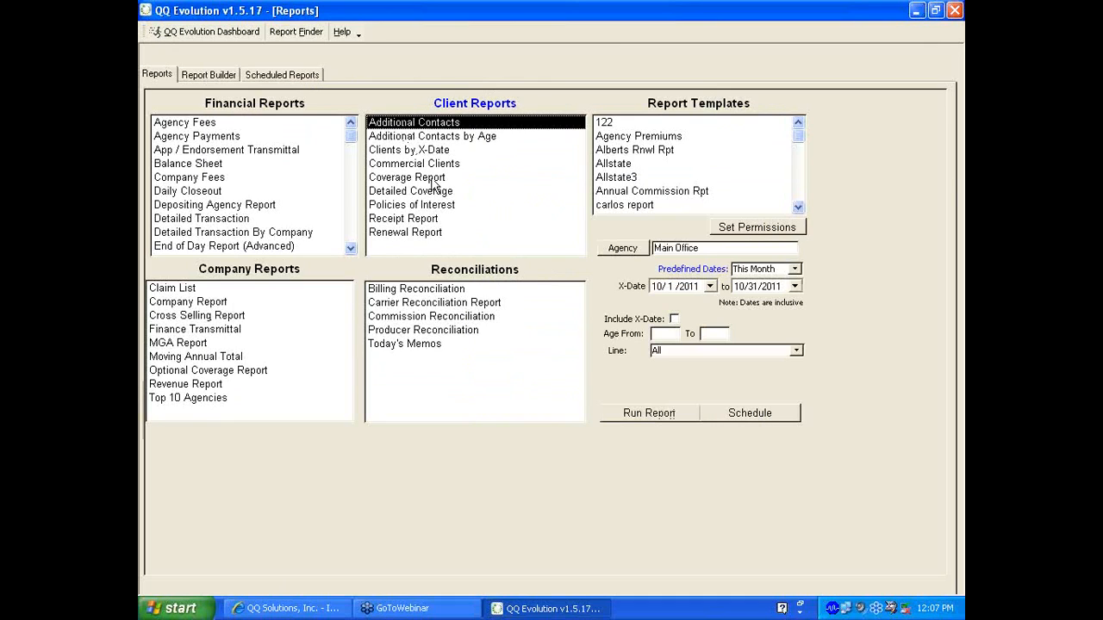
left_click(405, 140)
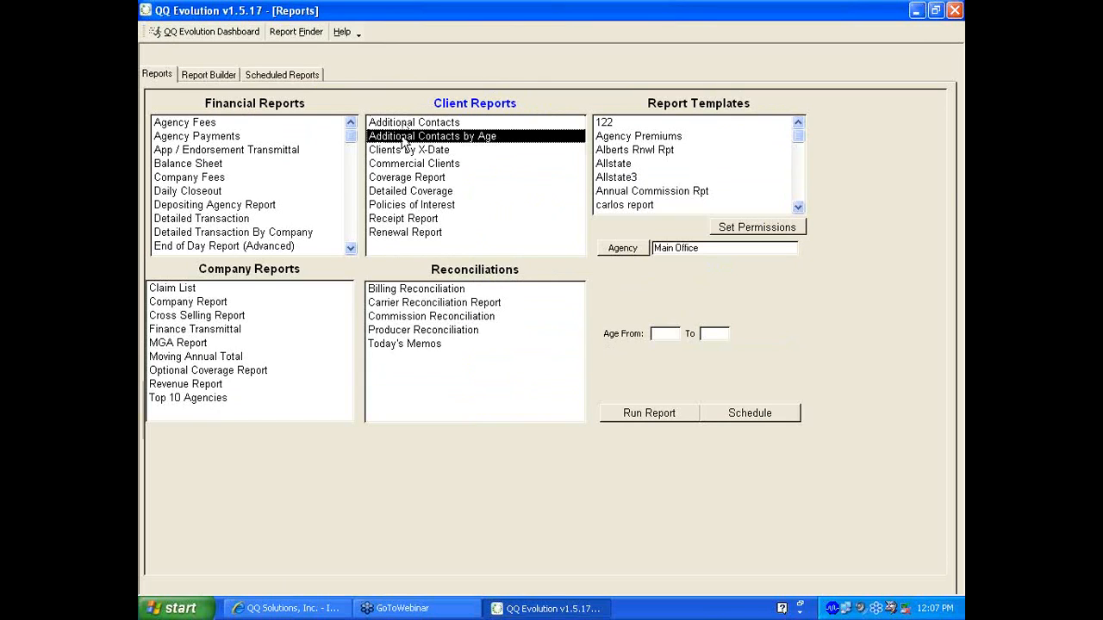
left_click(401, 153)
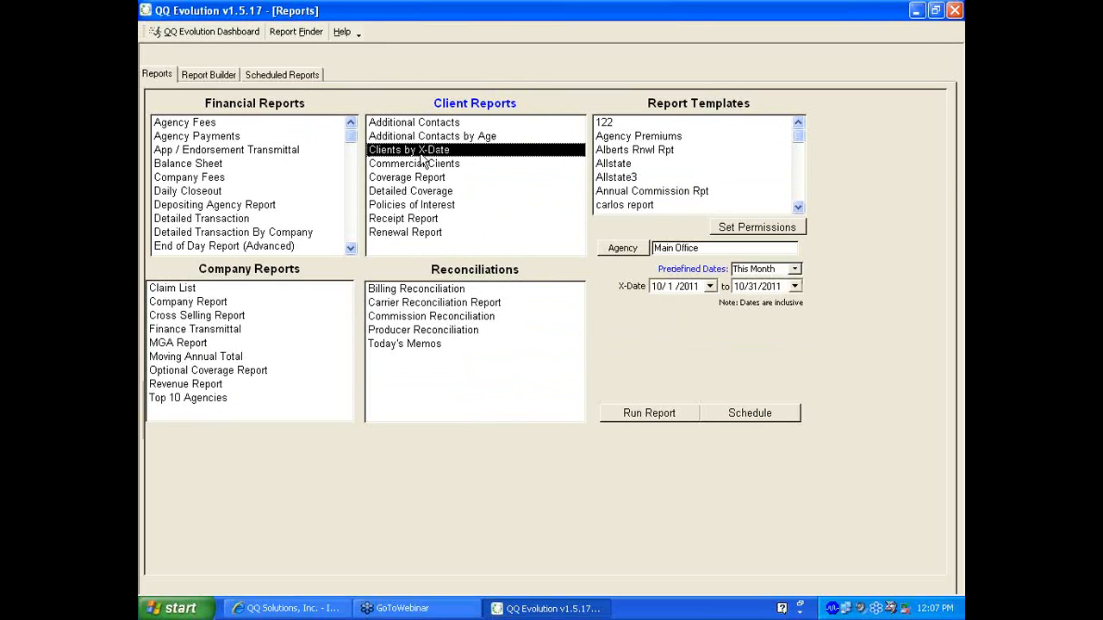
left_click(410, 206)
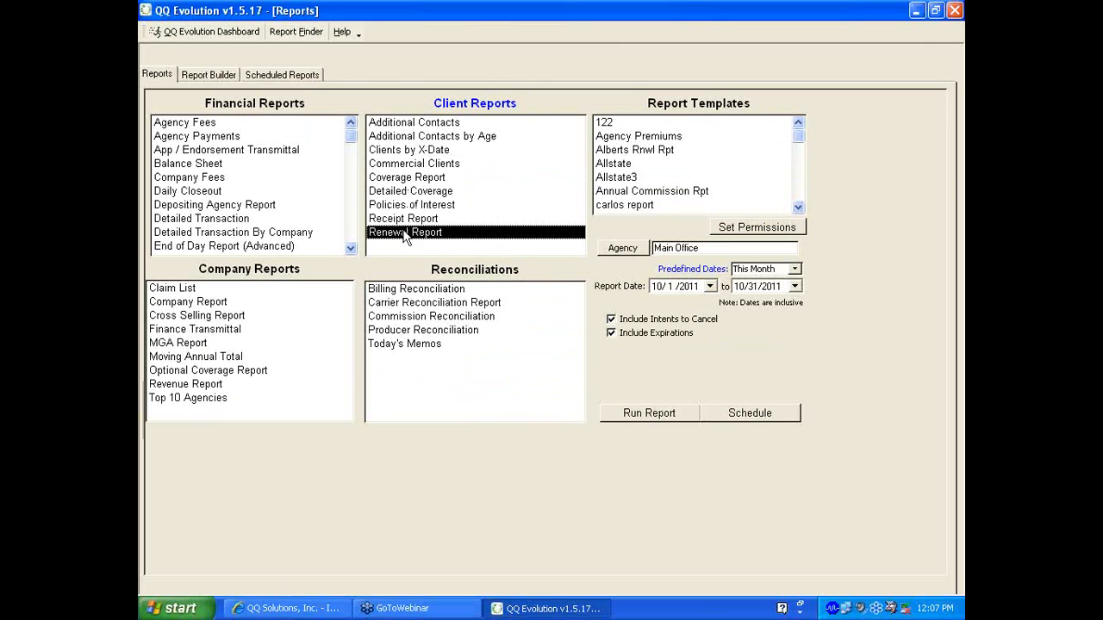
Run the Renewal Report for 10/1/2011–10/31/2011, return from the preview, and choose Customize This Report
left_click(405, 235)
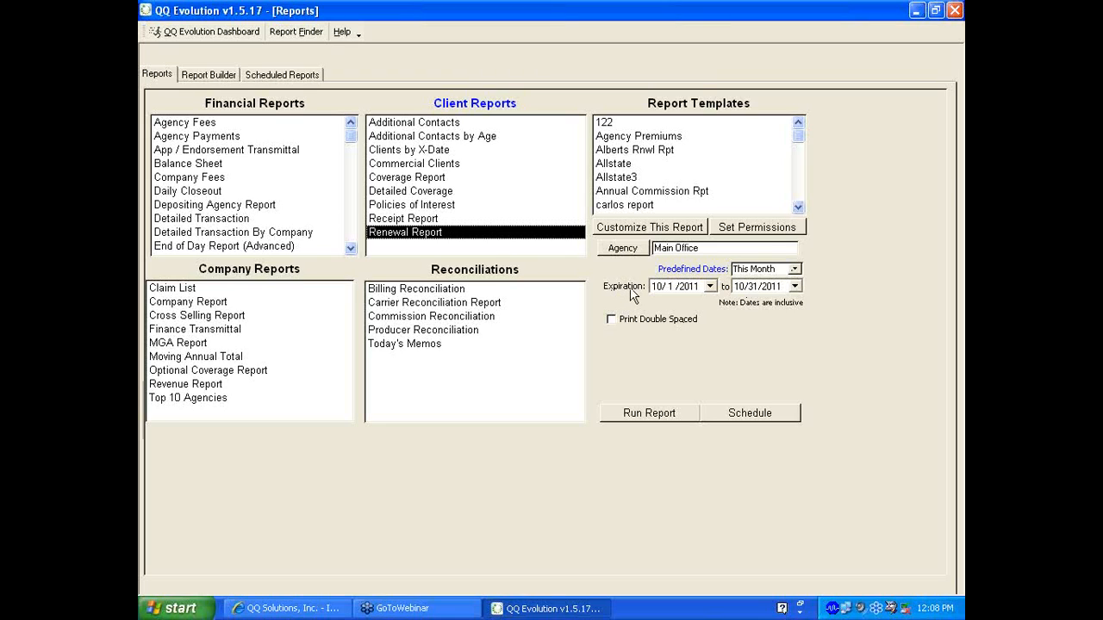
left_click(653, 417)
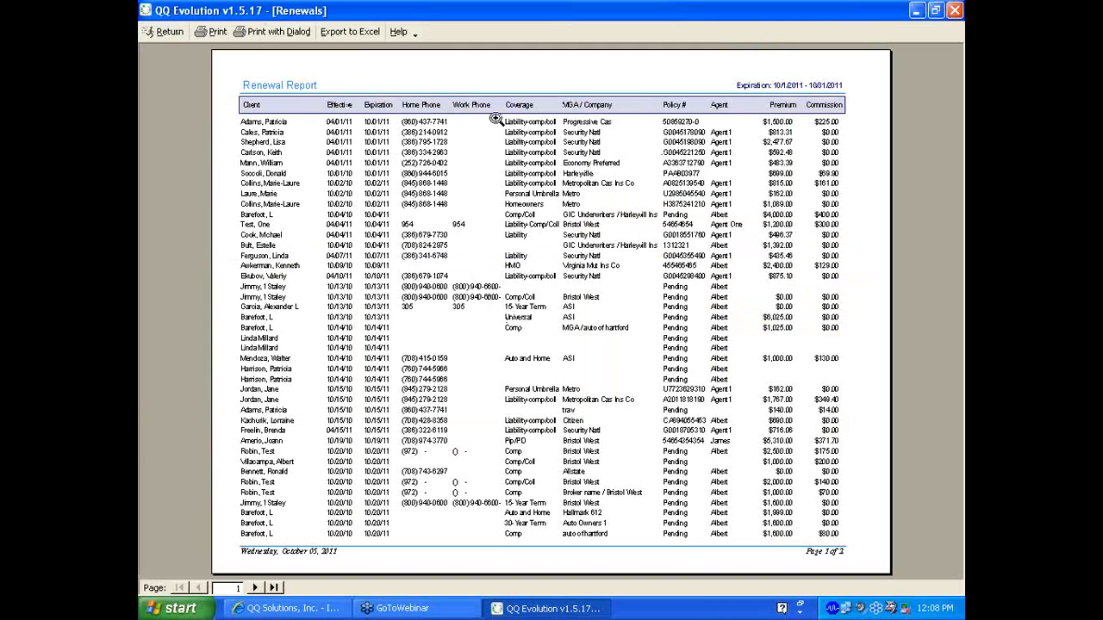
left_click(166, 33)
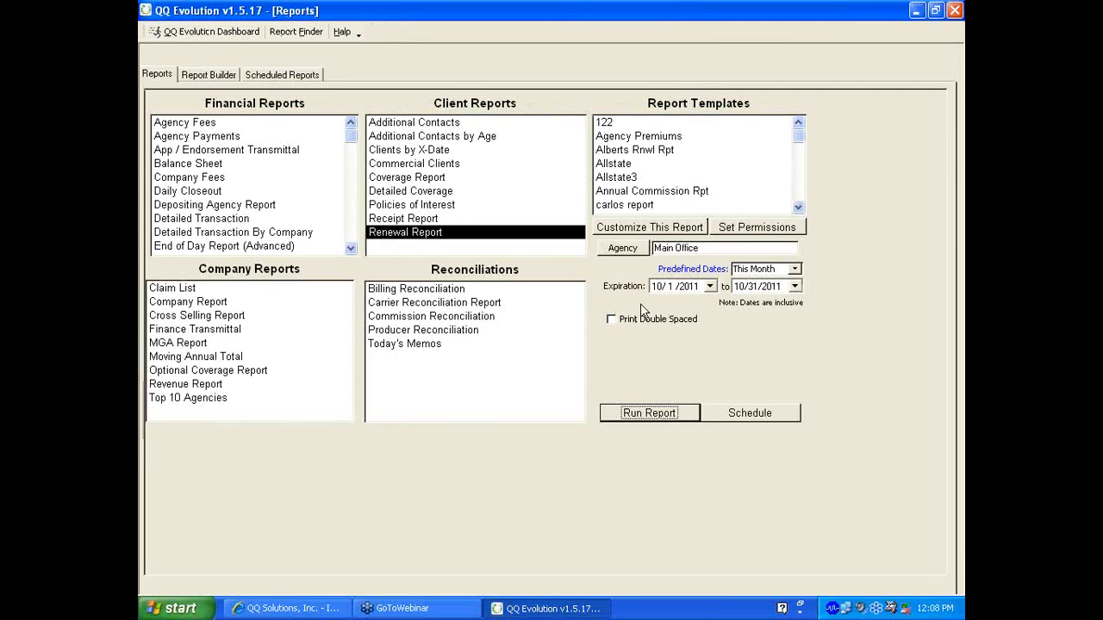
left_click(626, 231)
Customize the Renewal Report without the Commissions and Home Phone fields, then run it
left_click(521, 351)
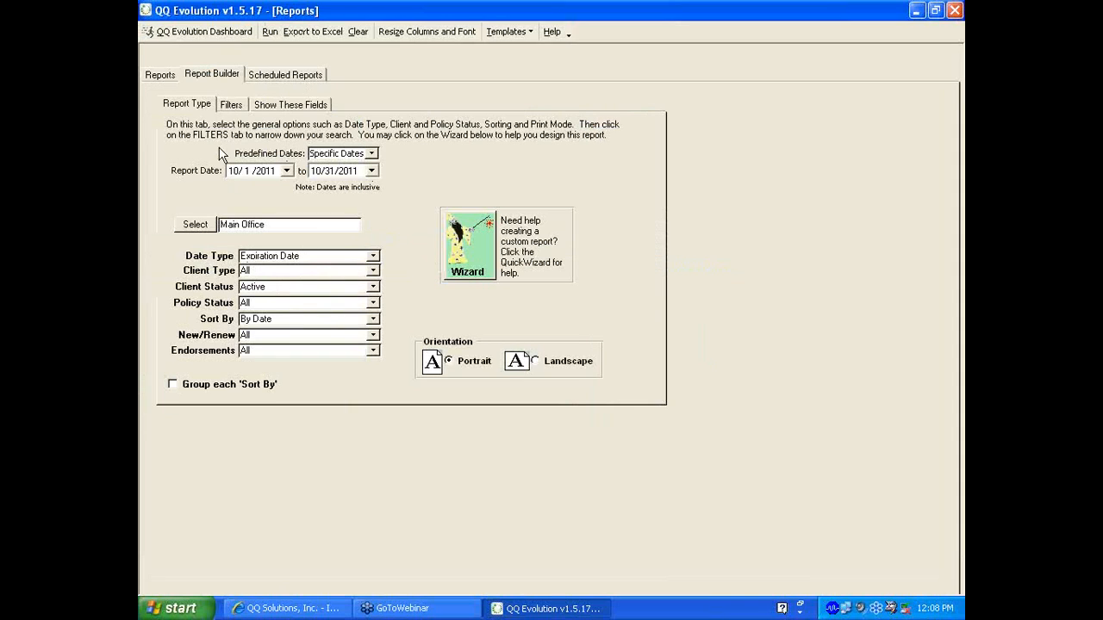
left_click(230, 104)
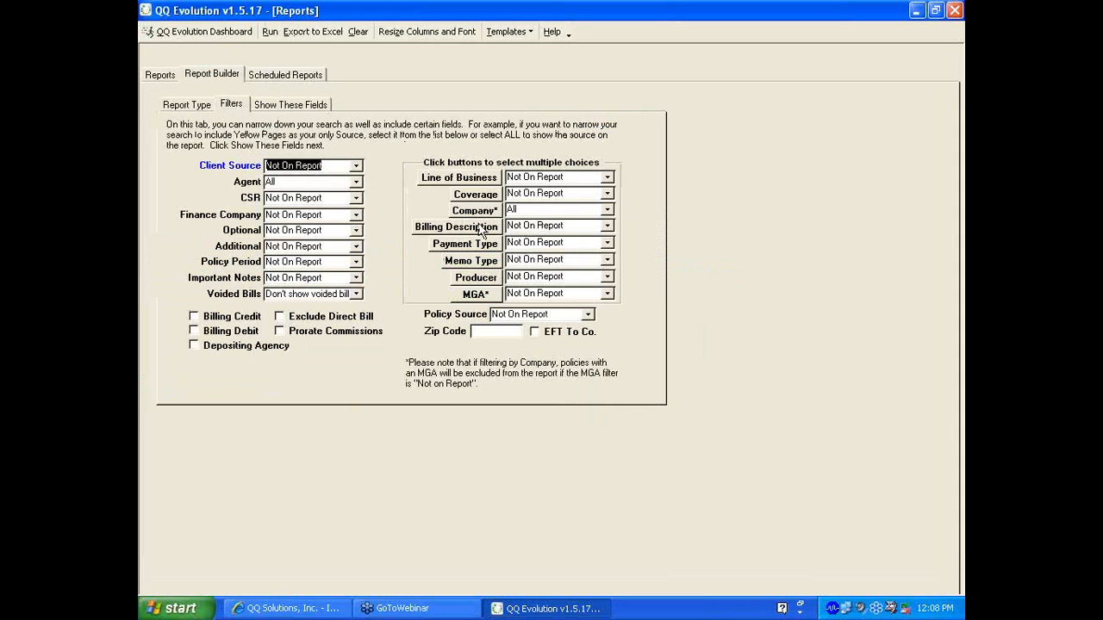
left_click(290, 104)
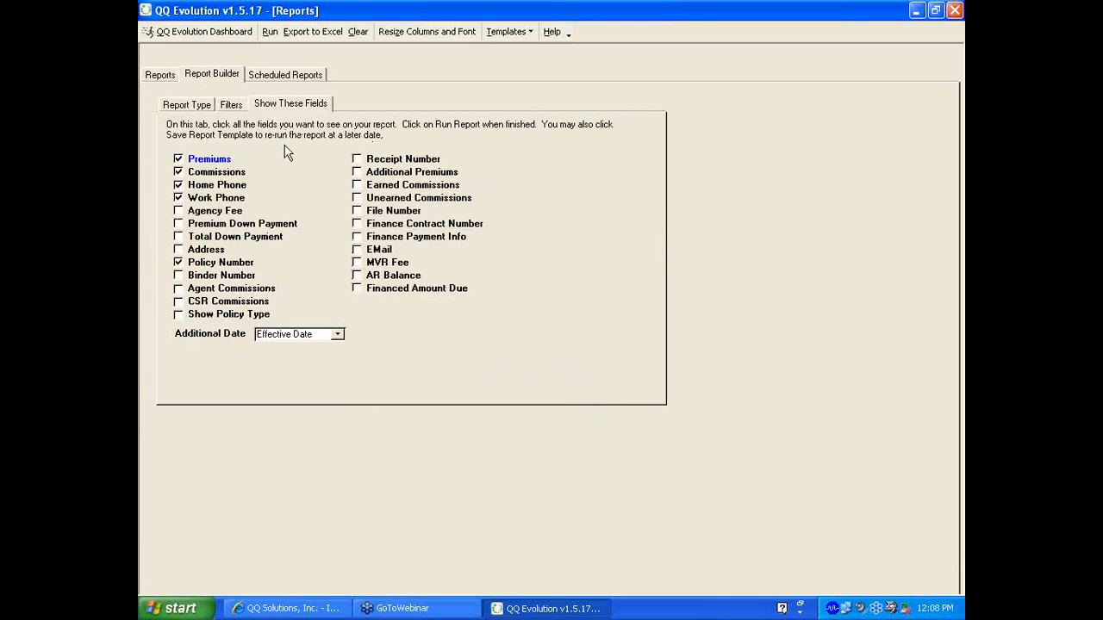
left_click(181, 172)
left_click(177, 185)
left_click(269, 31)
Acknowledge the column-width warning and cancel the Resize columns before printing window
left_click(552, 355)
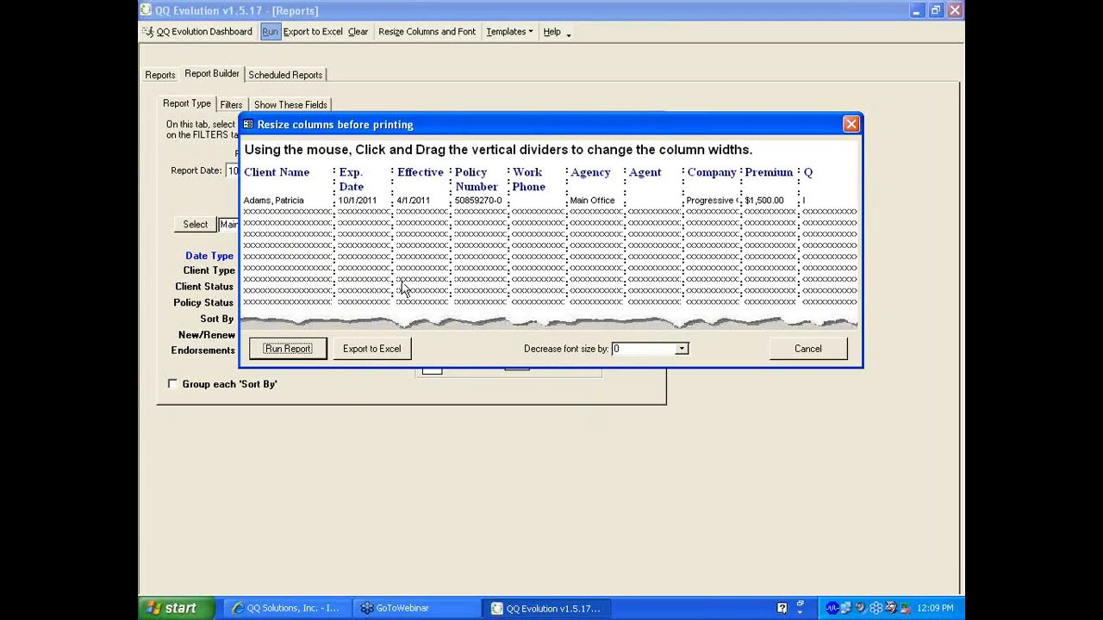
left_click(808, 348)
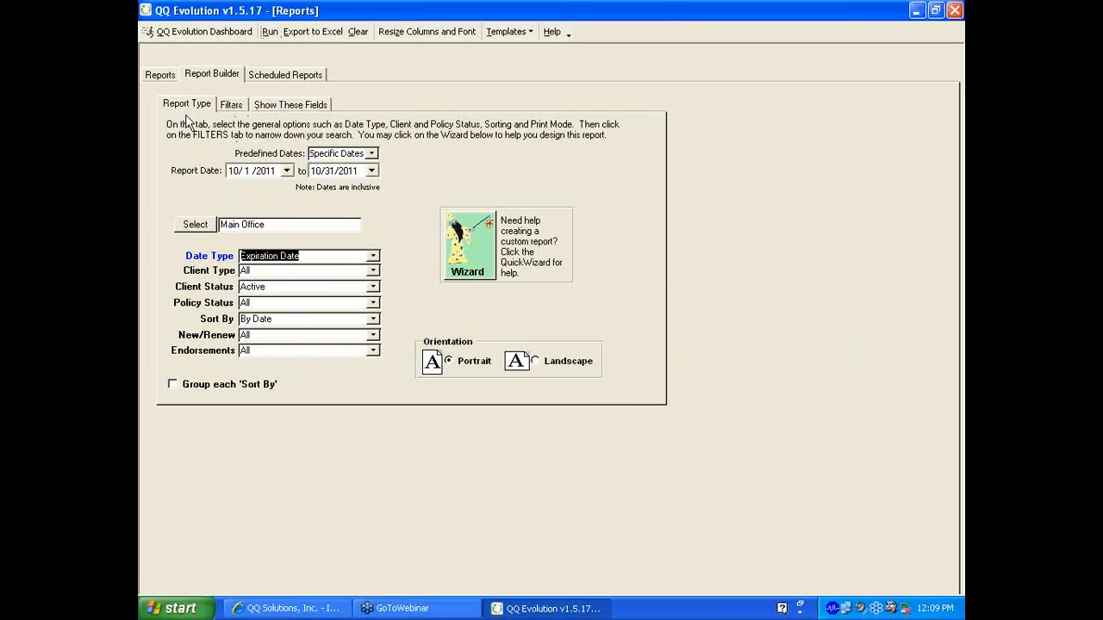
From the Reports tab, select Commission Reconciliation under Reconciliations and open it
left_click(162, 77)
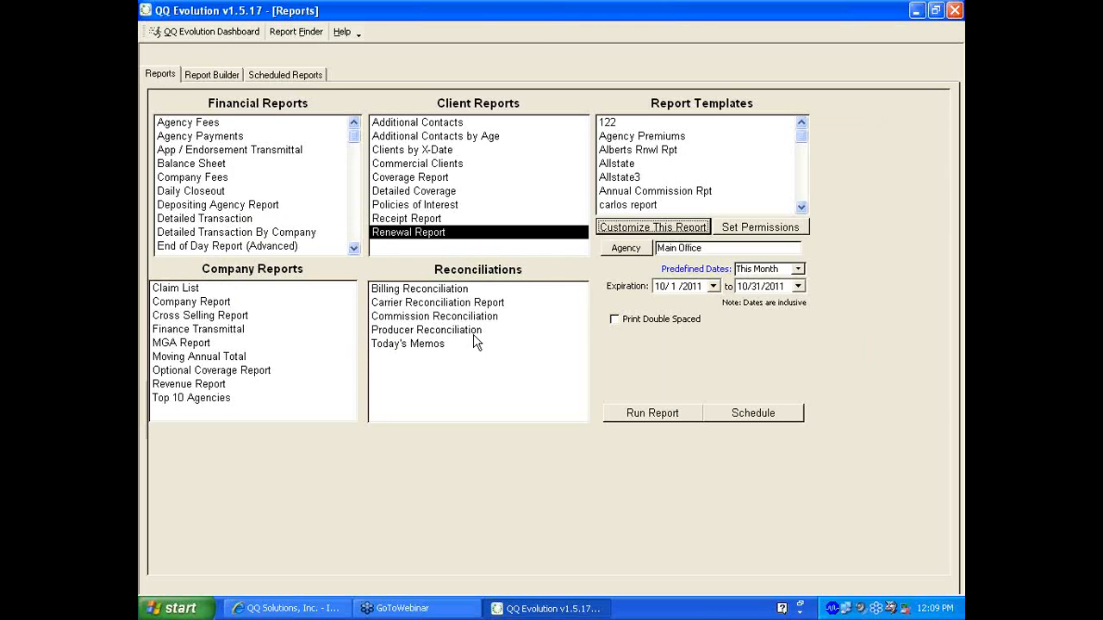
left_click(415, 317)
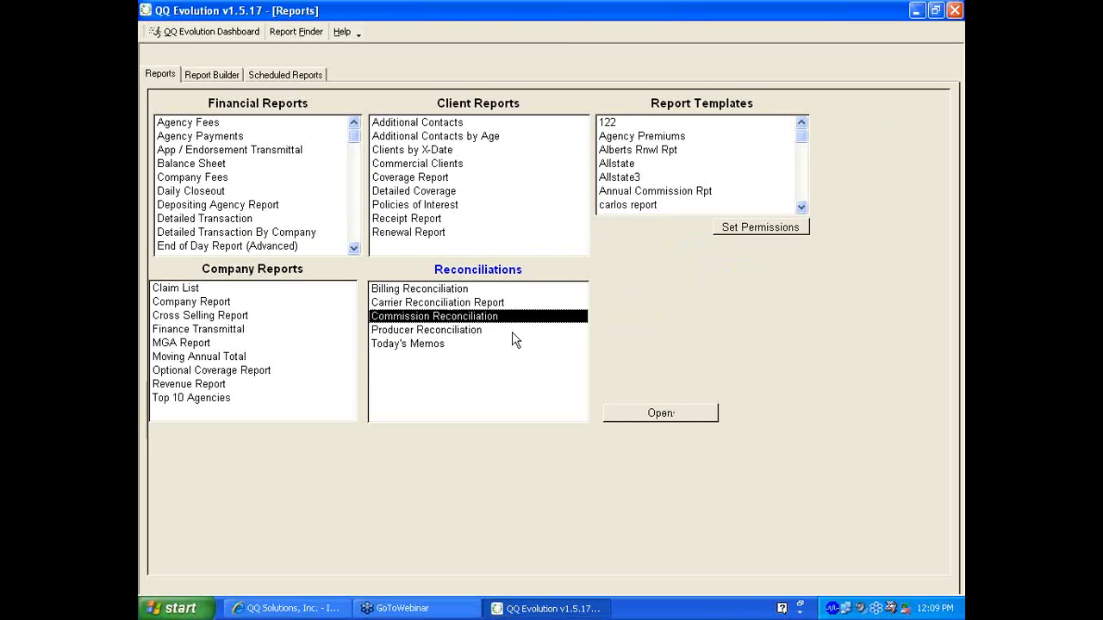
left_click(408, 330)
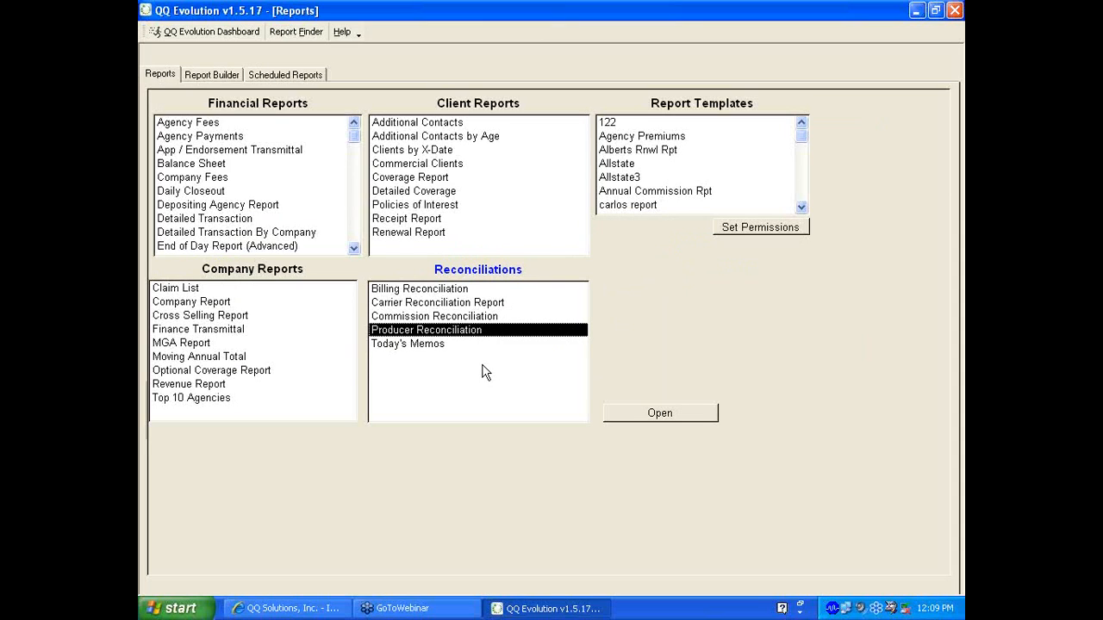
left_click(428, 317)
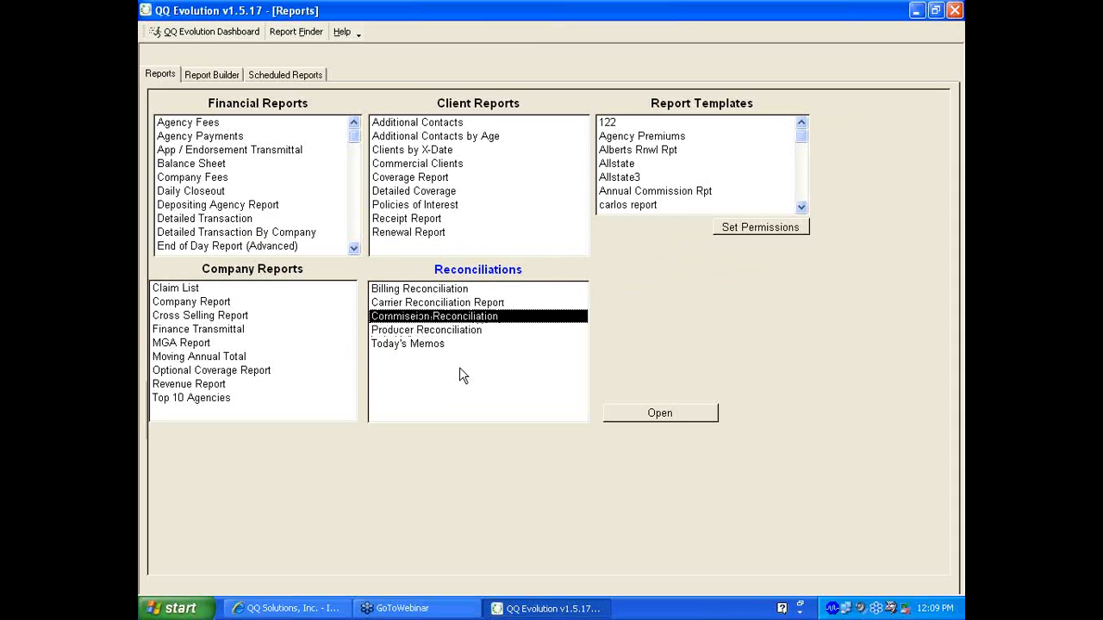
left_click(645, 414)
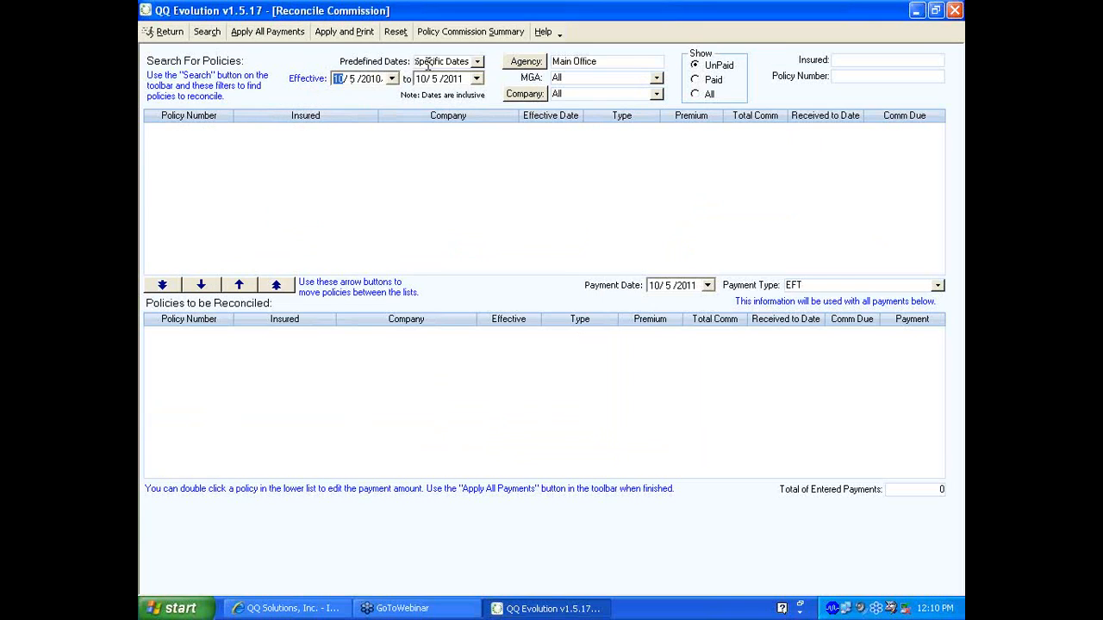
Set the predefined effective-date range to Last Month, 9/1/2011 to 9/30/2011
left_click(476, 62)
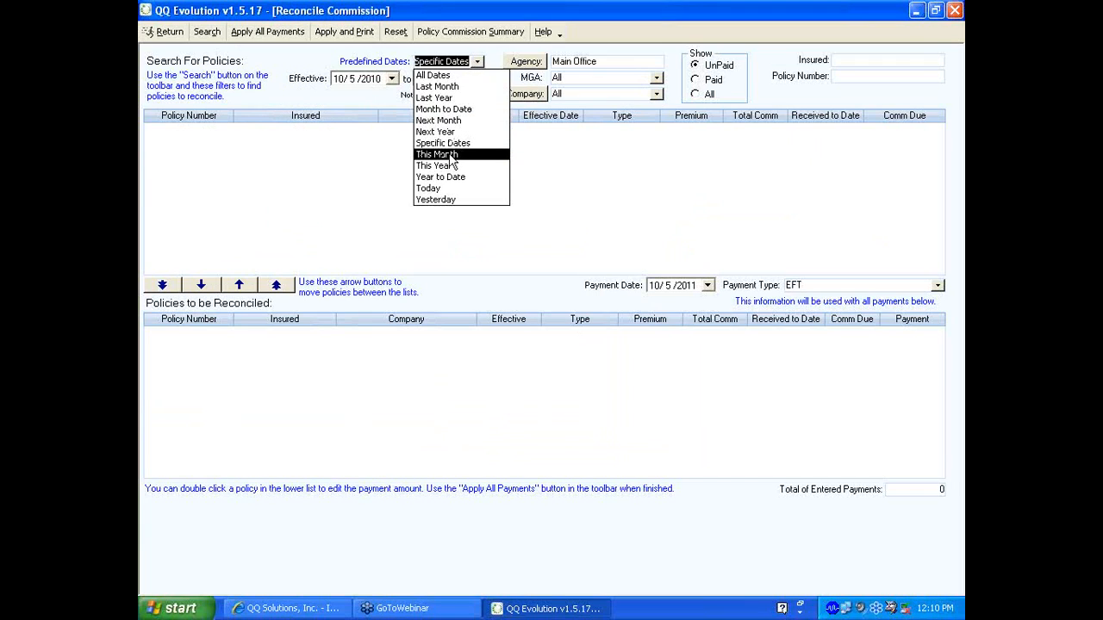
left_click(441, 88)
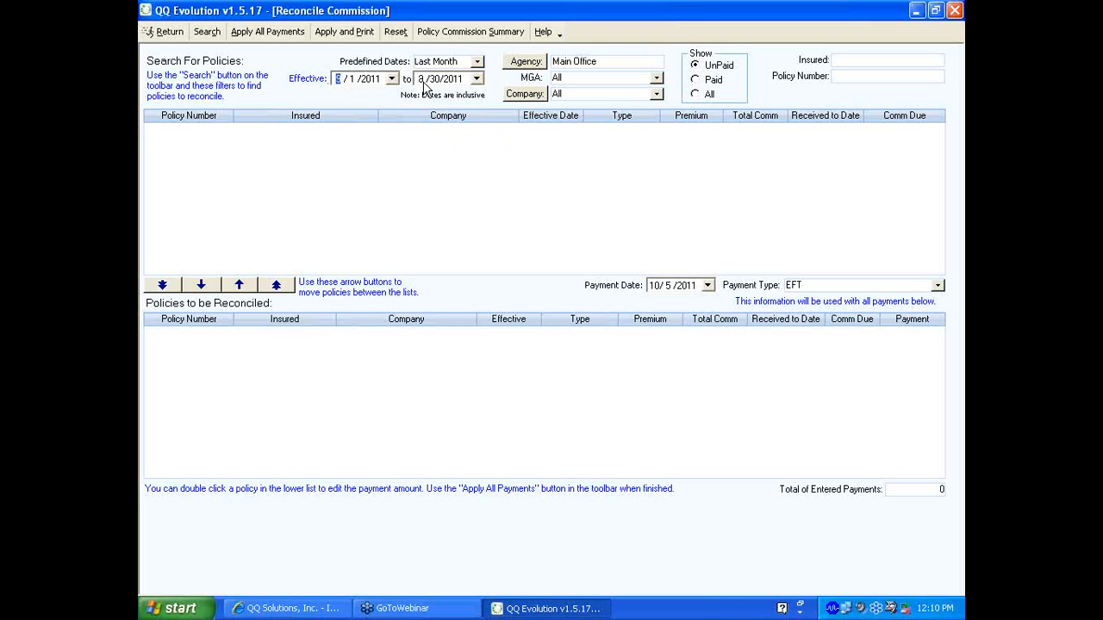
left_click(528, 65)
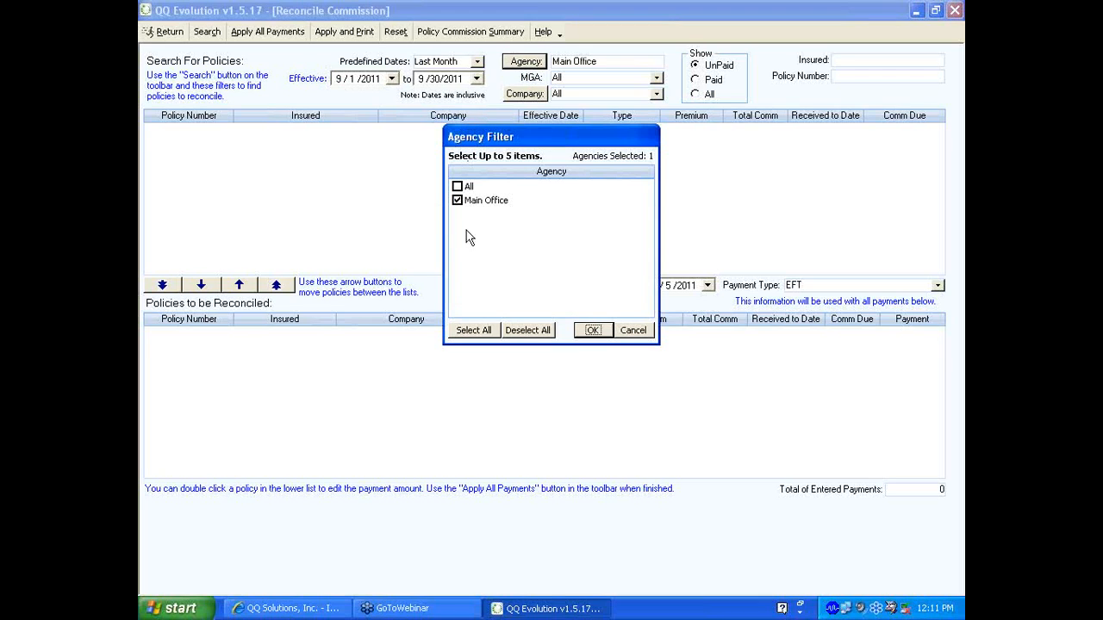
left_click(529, 330)
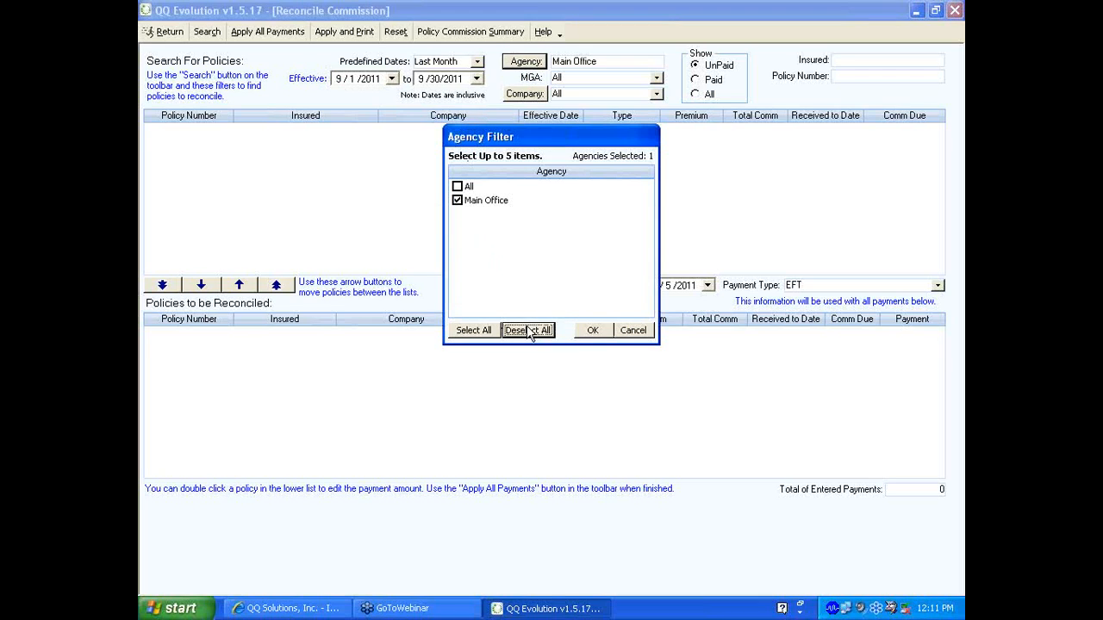
left_click(458, 186)
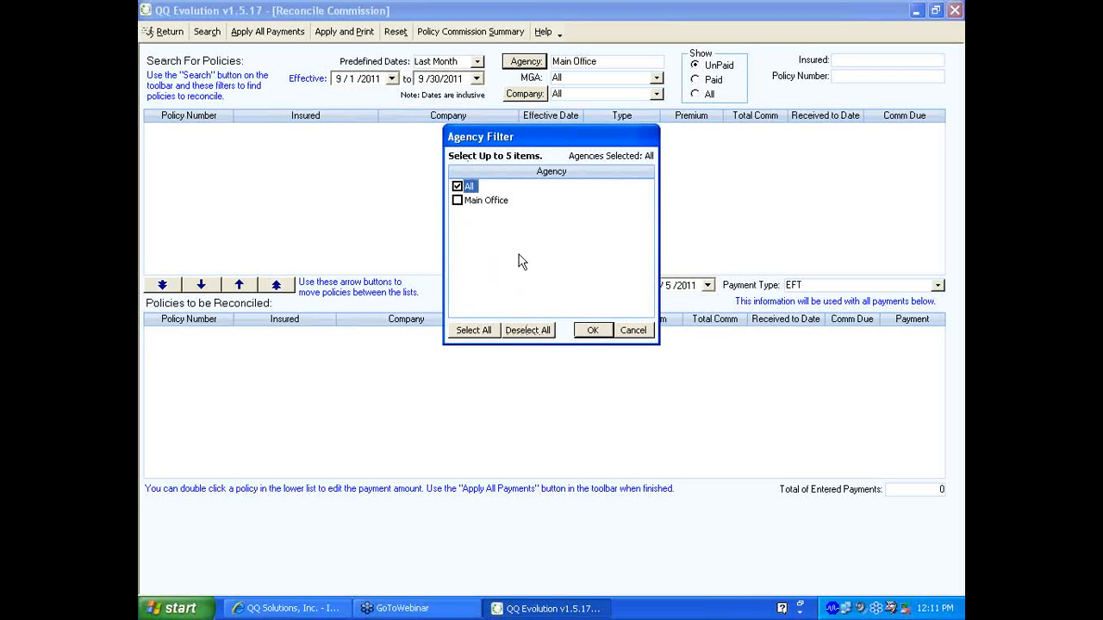
left_click(458, 187)
left_click(458, 201)
left_click(593, 330)
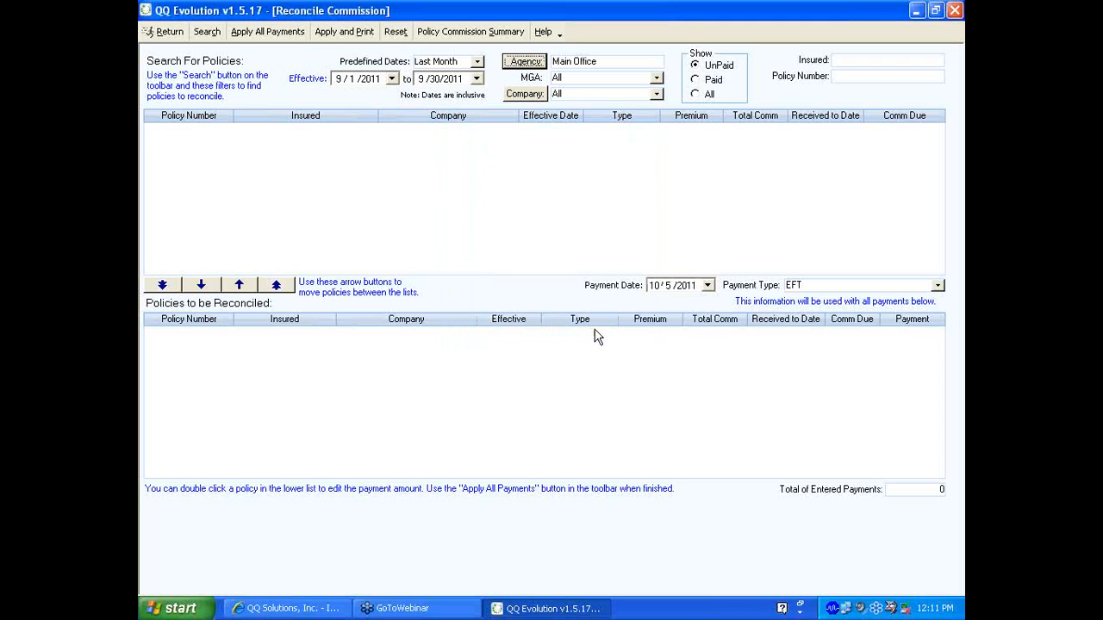
Keep the MGA filter at All and try Auto Owners in the Company dropdown
left_click(655, 77)
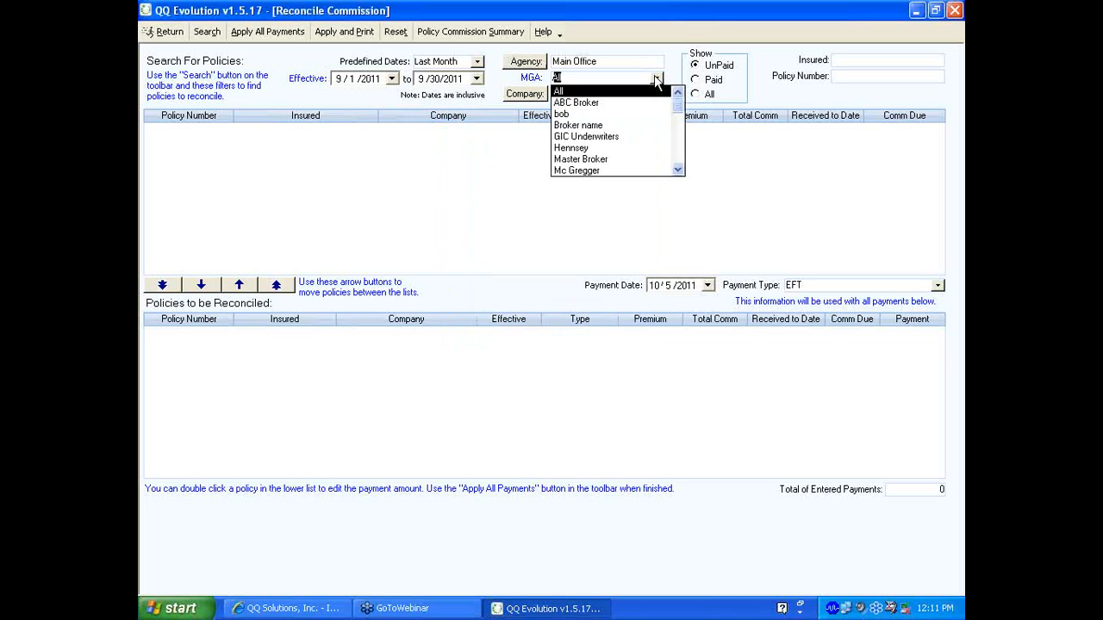
left_click(654, 77)
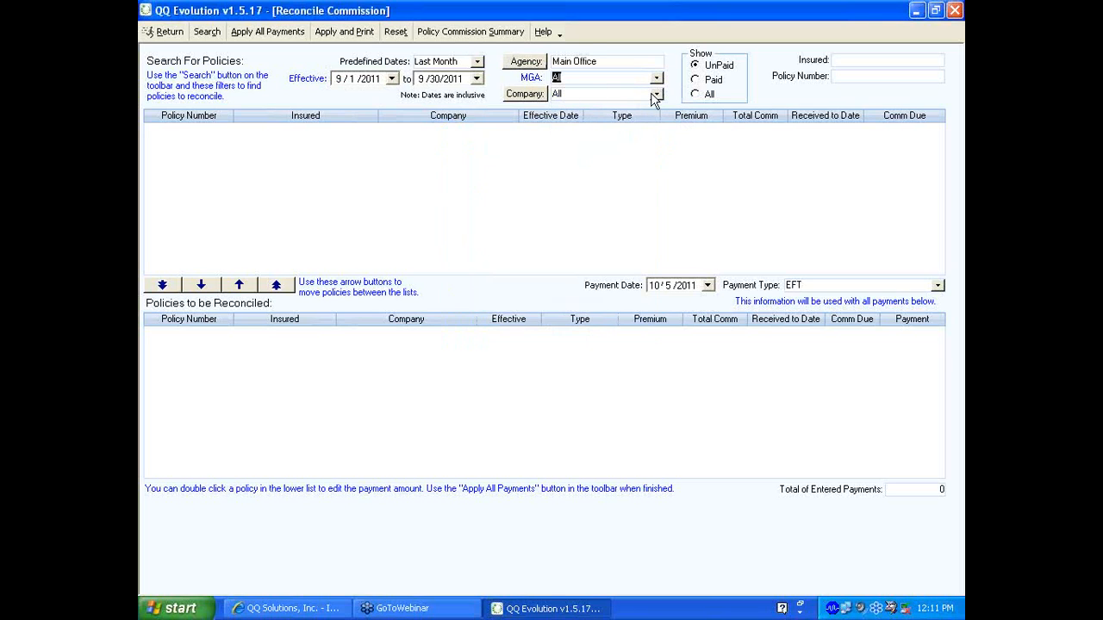
left_click(655, 93)
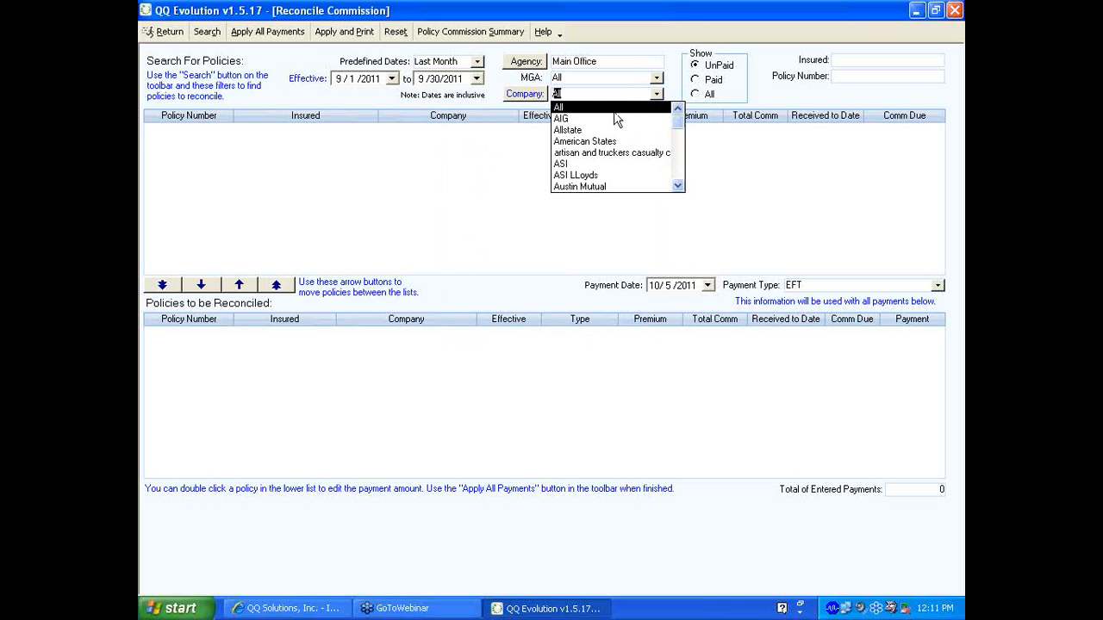
left_click(678, 187)
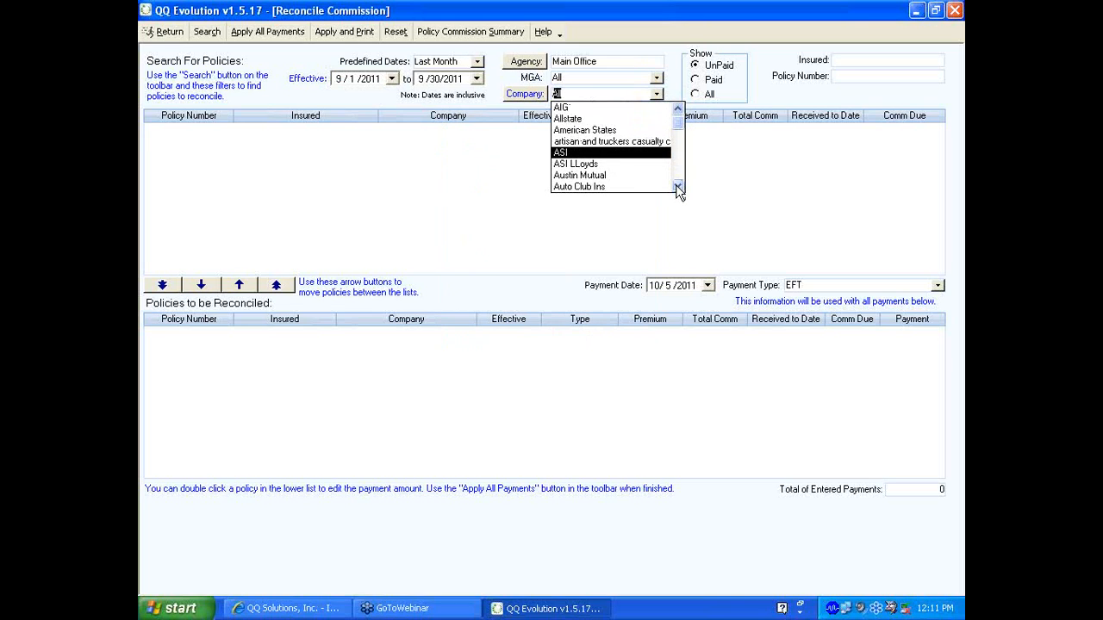
left_click(677, 186)
left_click(678, 187)
left_click(678, 187)
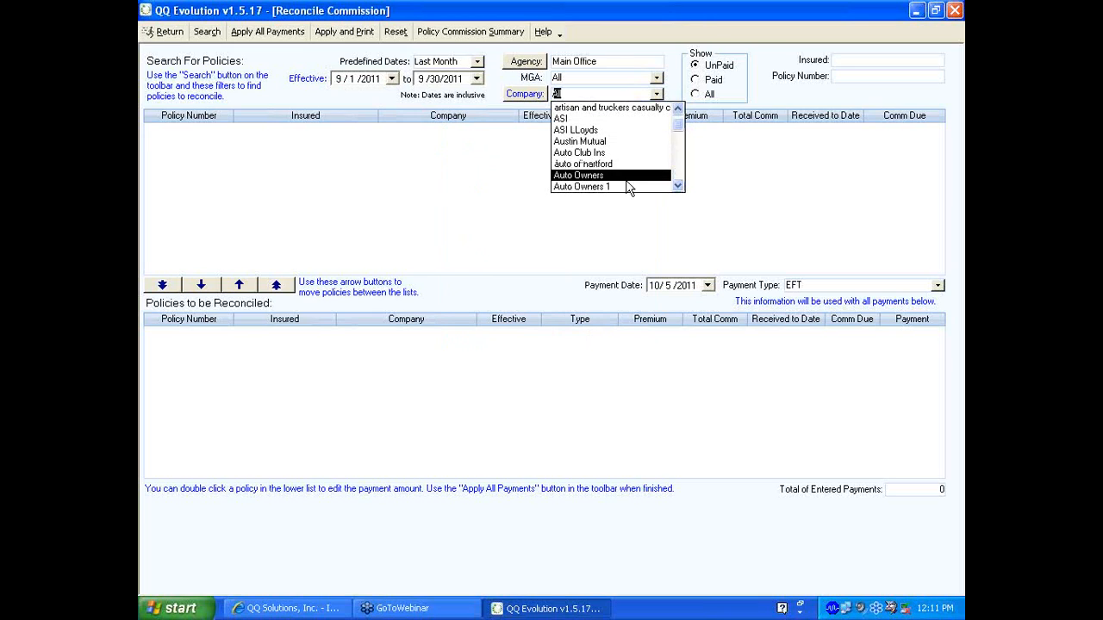
left_click(603, 177)
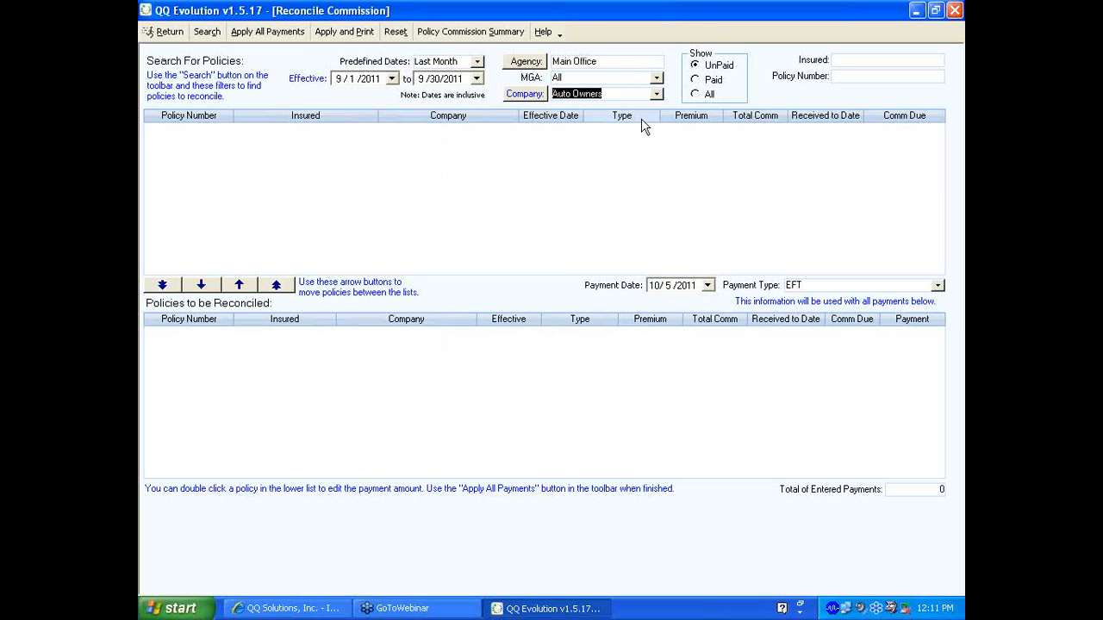
In the multiple company chooser, tick AIG, Allstate, American States, ASI, ASI Lloyds and several Auto companies
left_click(524, 95)
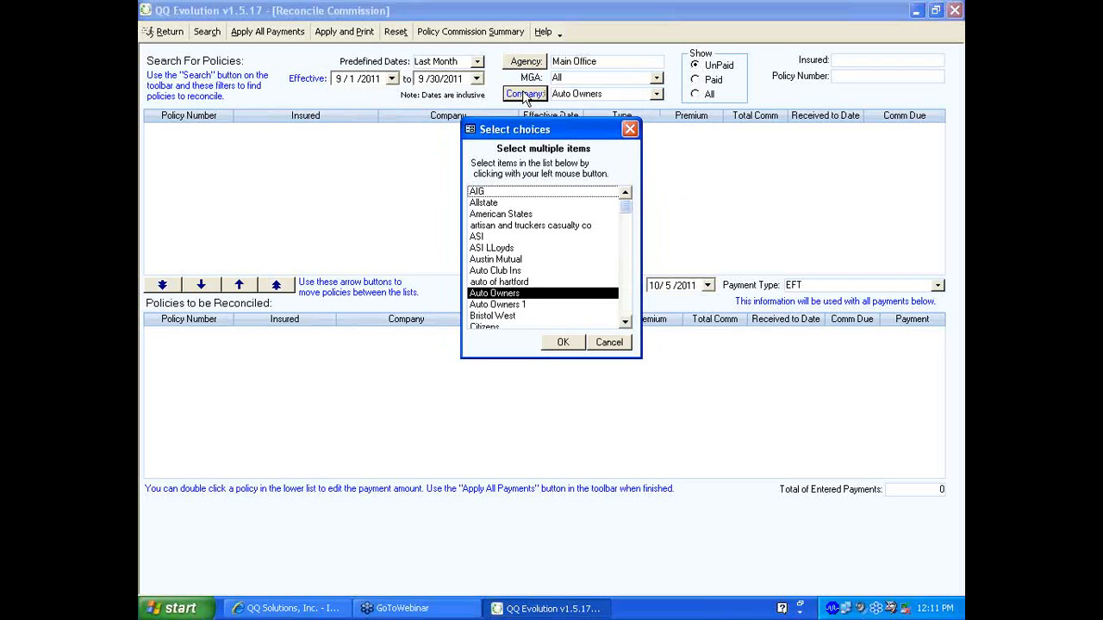
left_click(482, 193)
left_click(484, 204)
left_click(483, 214)
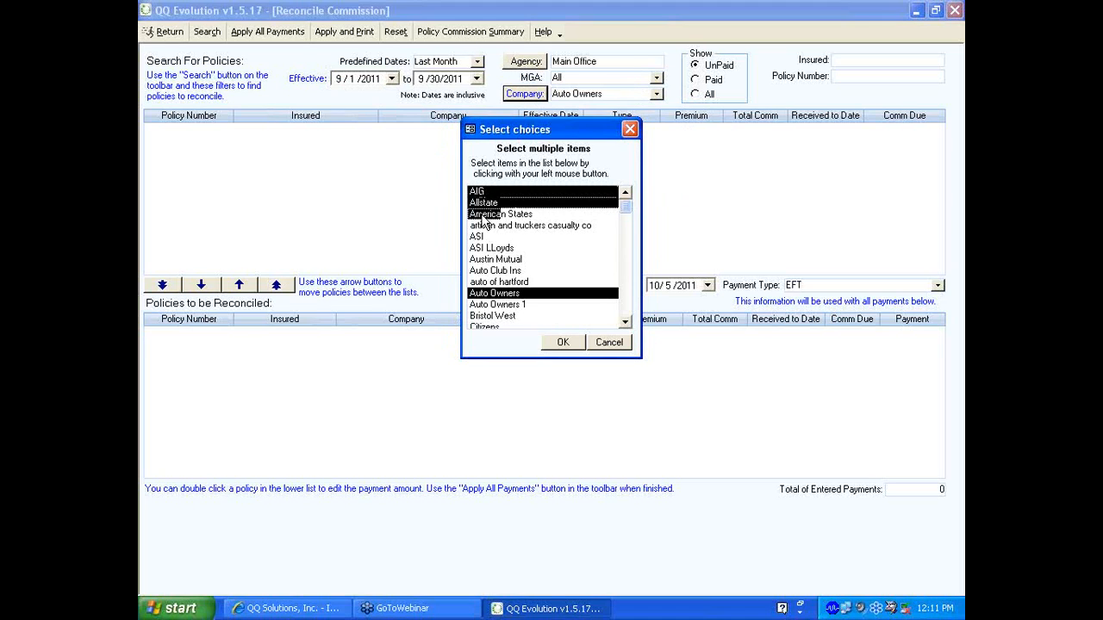
left_click(490, 249)
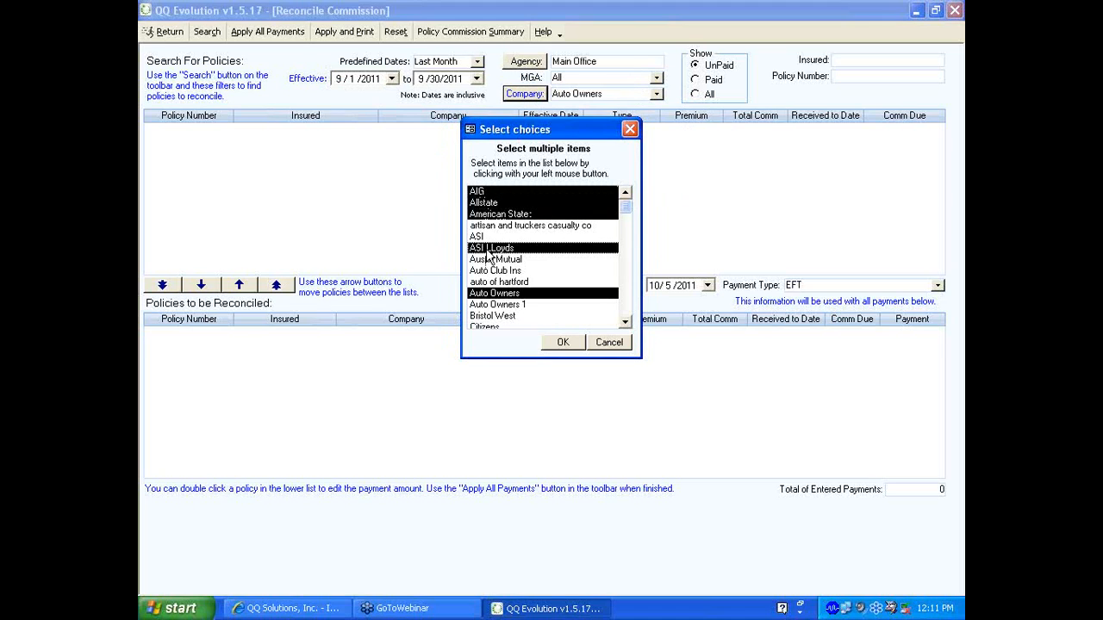
left_click(497, 283)
left_click(494, 259)
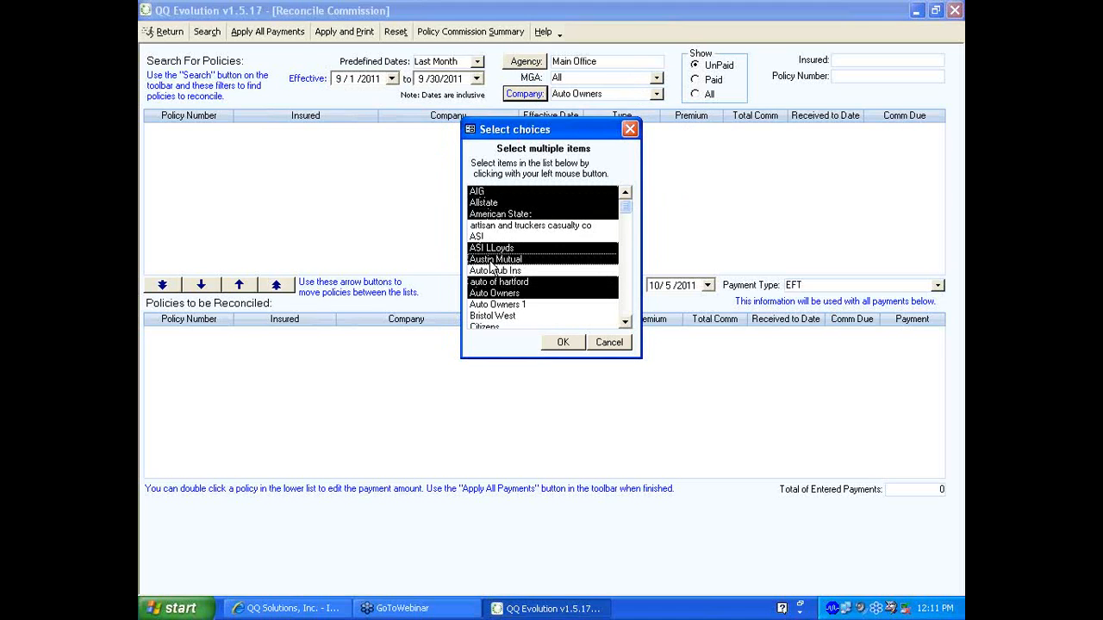
left_click(491, 271)
left_click(488, 225)
left_click(487, 236)
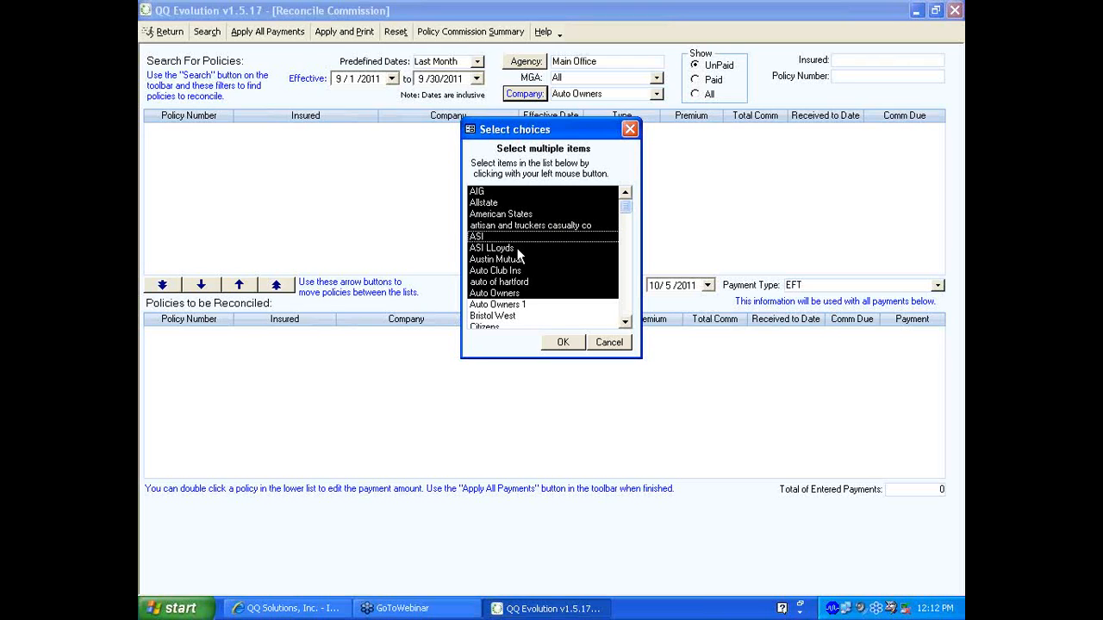
Untick most of the chosen companies and cancel the chooser without applying
left_click(508, 293)
left_click(504, 281)
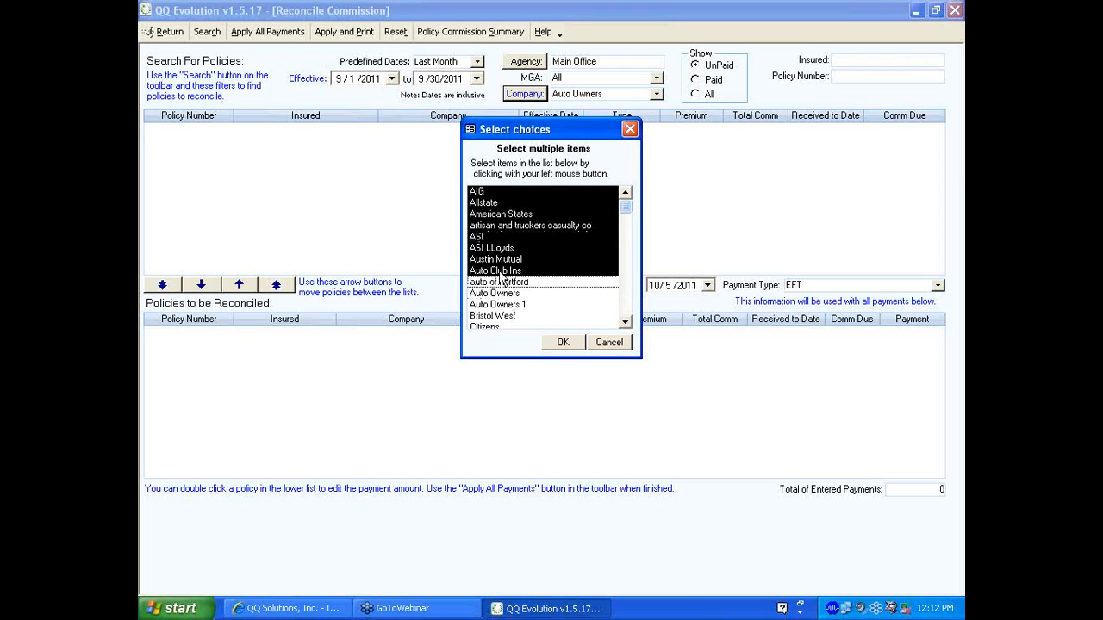
left_click(503, 271)
left_click(495, 260)
left_click(495, 249)
left_click(483, 238)
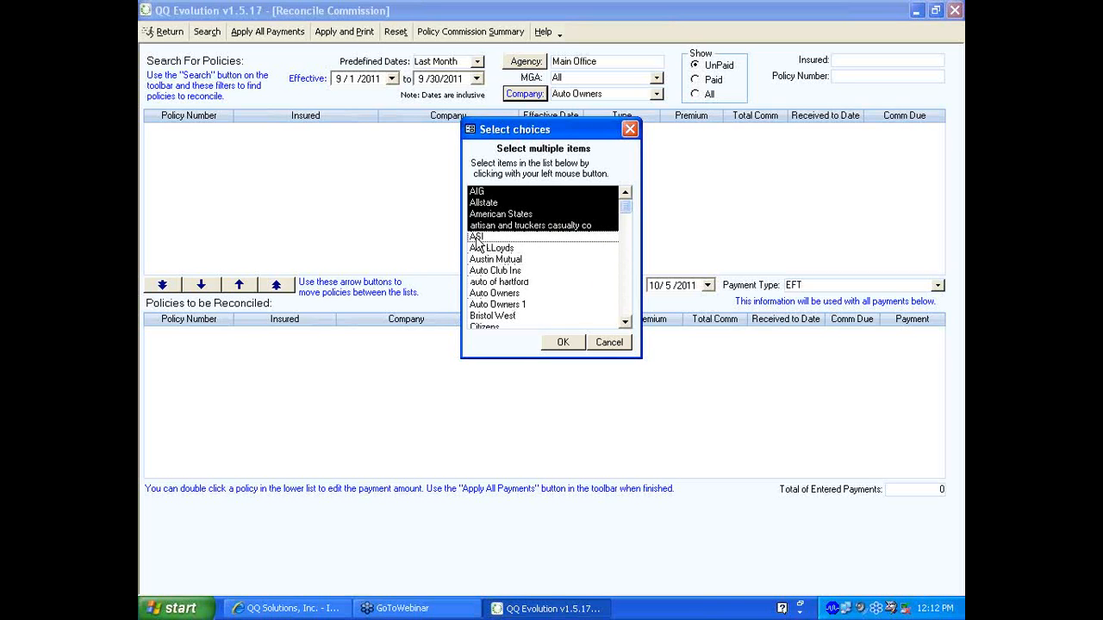
left_click(492, 226)
left_click(487, 214)
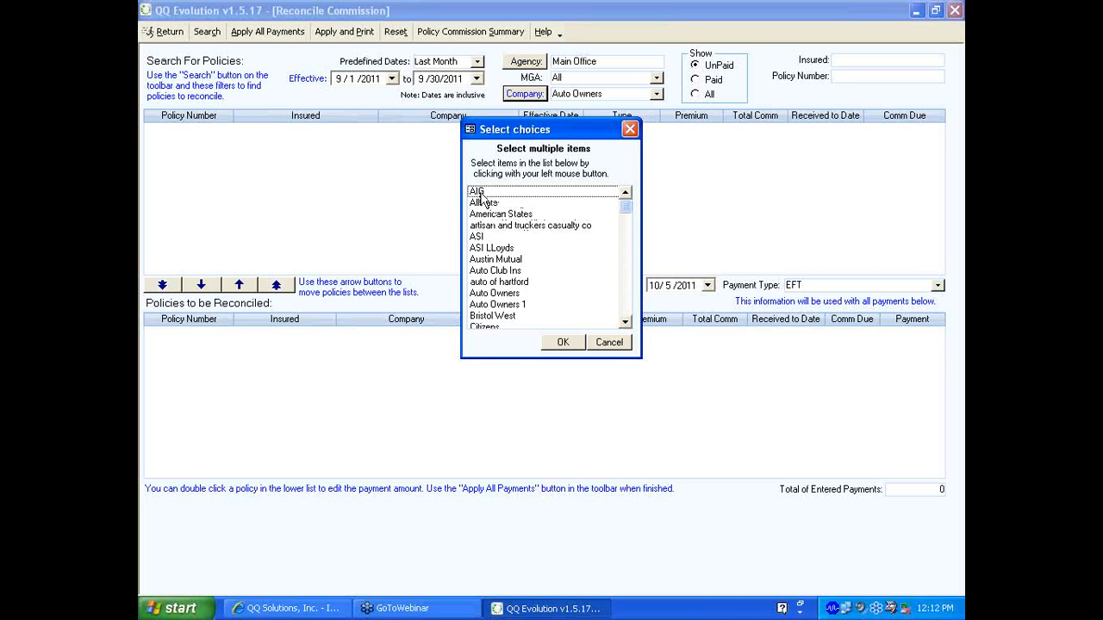
left_click(614, 345)
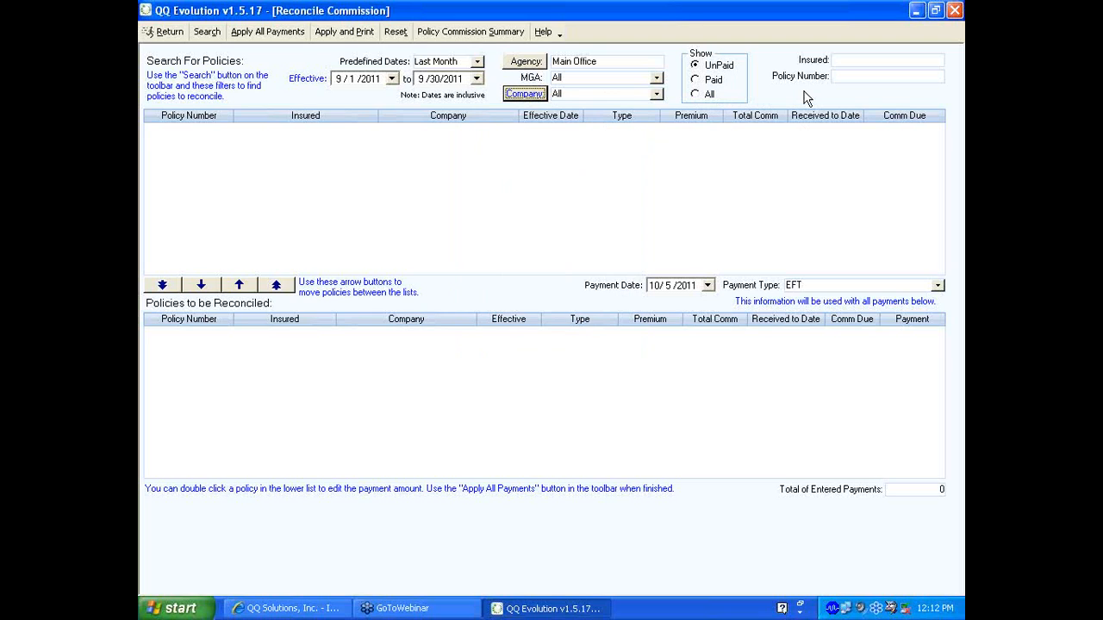
Search unpaid policies, returning Auto Owners ($70.00 due) and Allstate ($150.00 due)
left_click(846, 59)
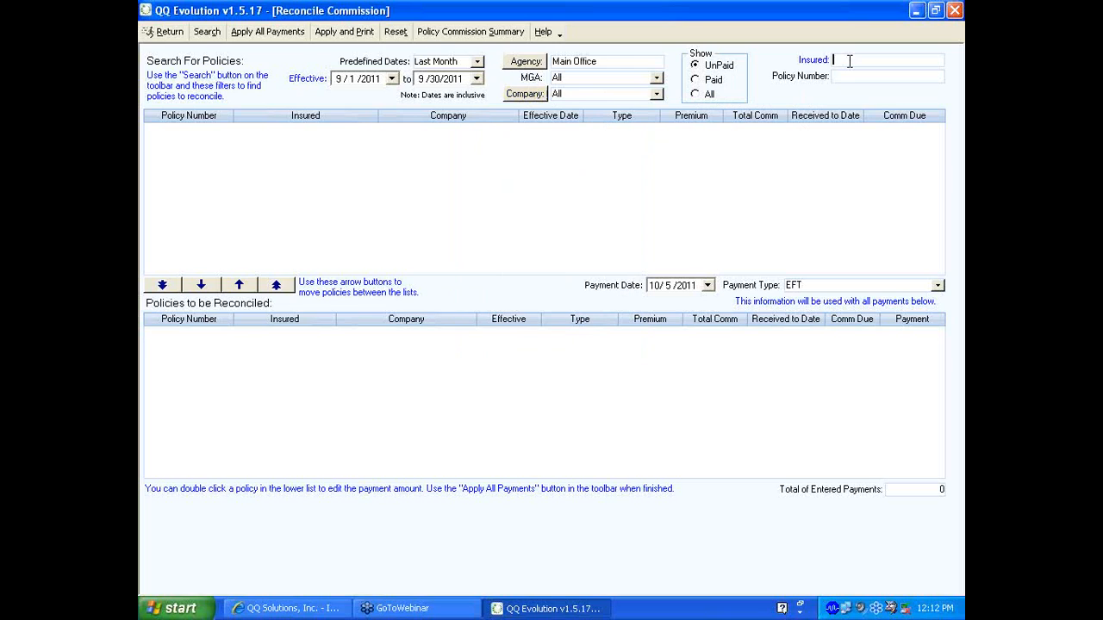
left_click(853, 75)
left_click(203, 31)
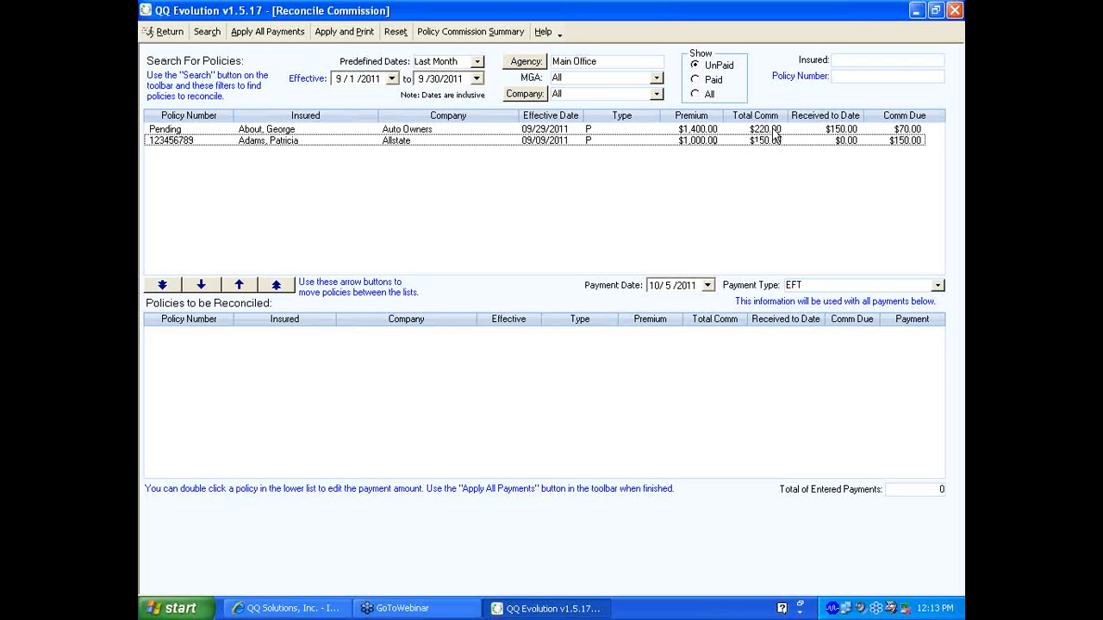
Select the Pending Auto Owners policy and move it down into Enter Payment
left_click(829, 130)
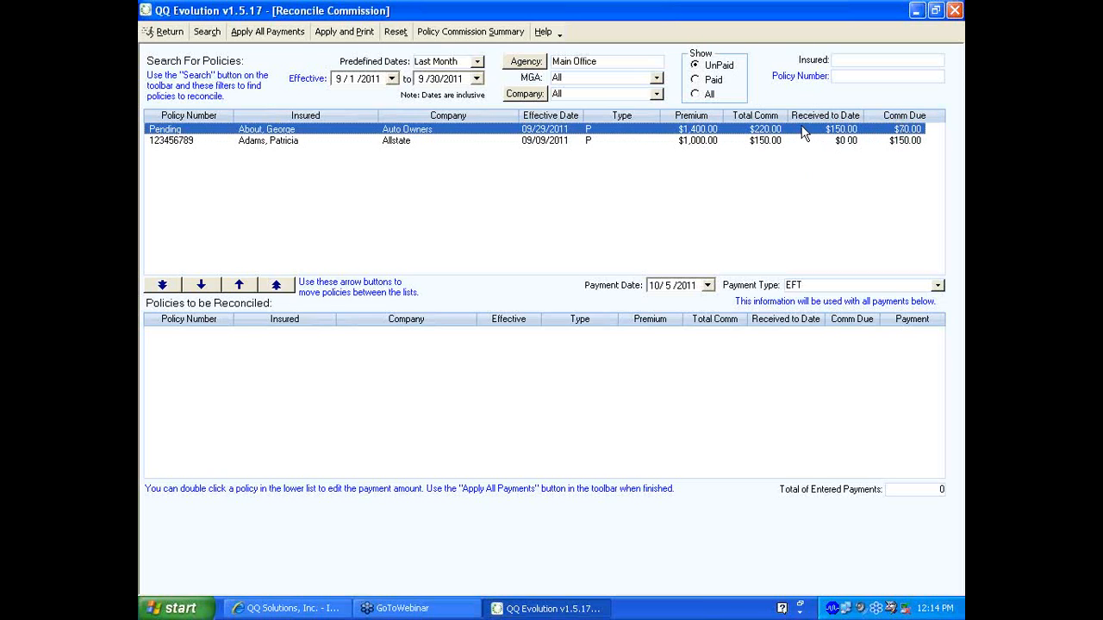
left_click(200, 289)
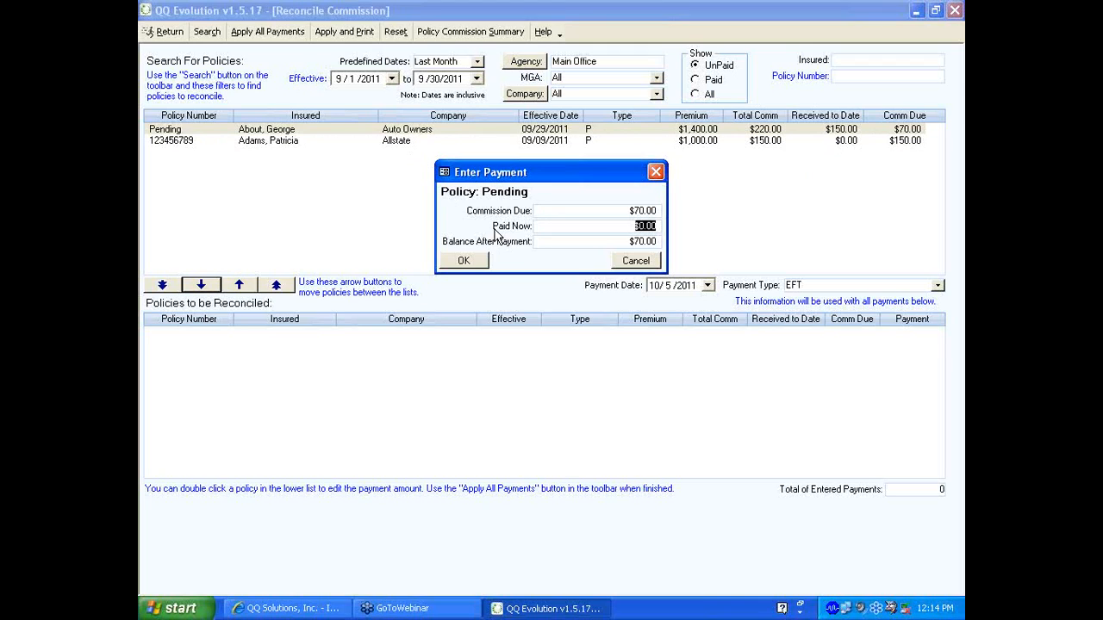
Enter 70.00 as Paid Now for the Auto Owners policy and confirm
type("70.00")
left_click(464, 263)
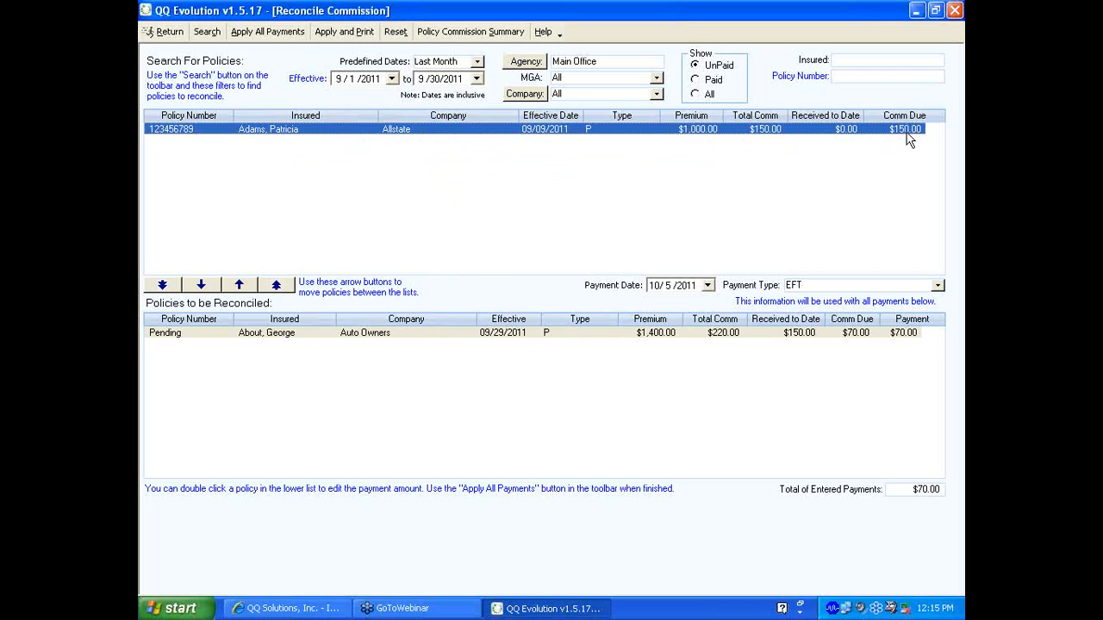
Enter a 150.00 Paid Now amount for the Allstate policy and confirm it
double_click(672, 131)
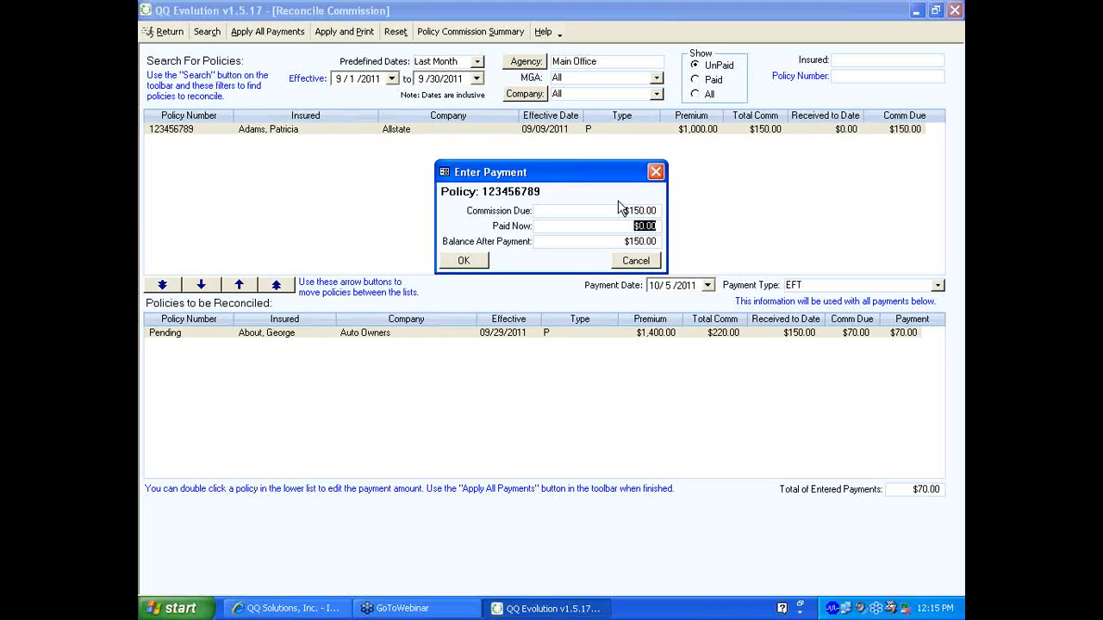
type("150.00")
left_click(465, 261)
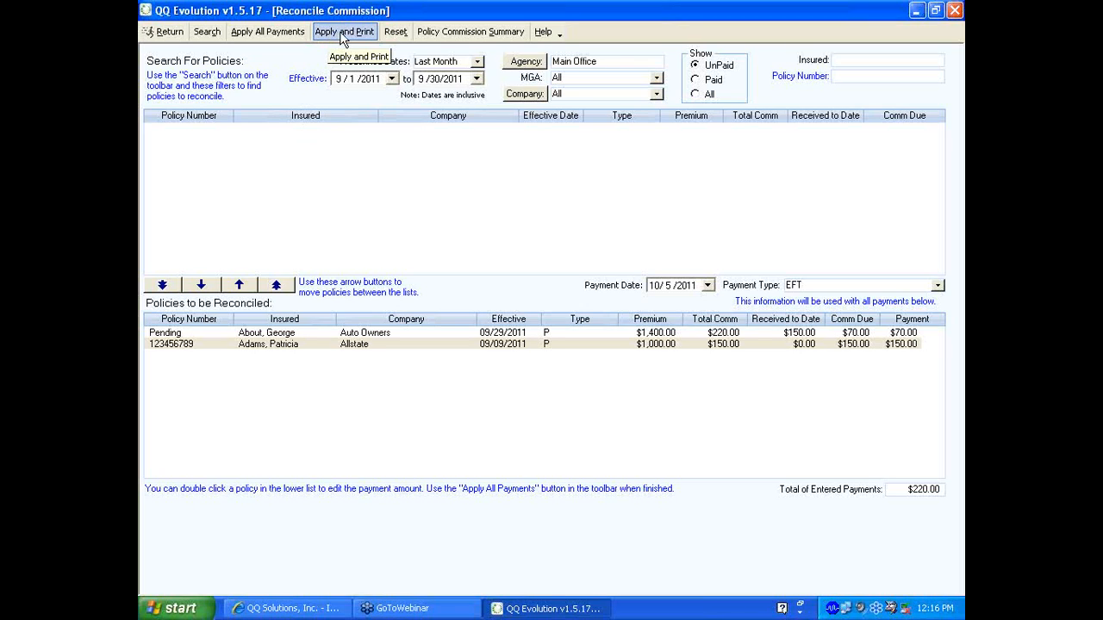
Apply and print the $220.00 in payments, confirm, and close the report preview
left_click(334, 36)
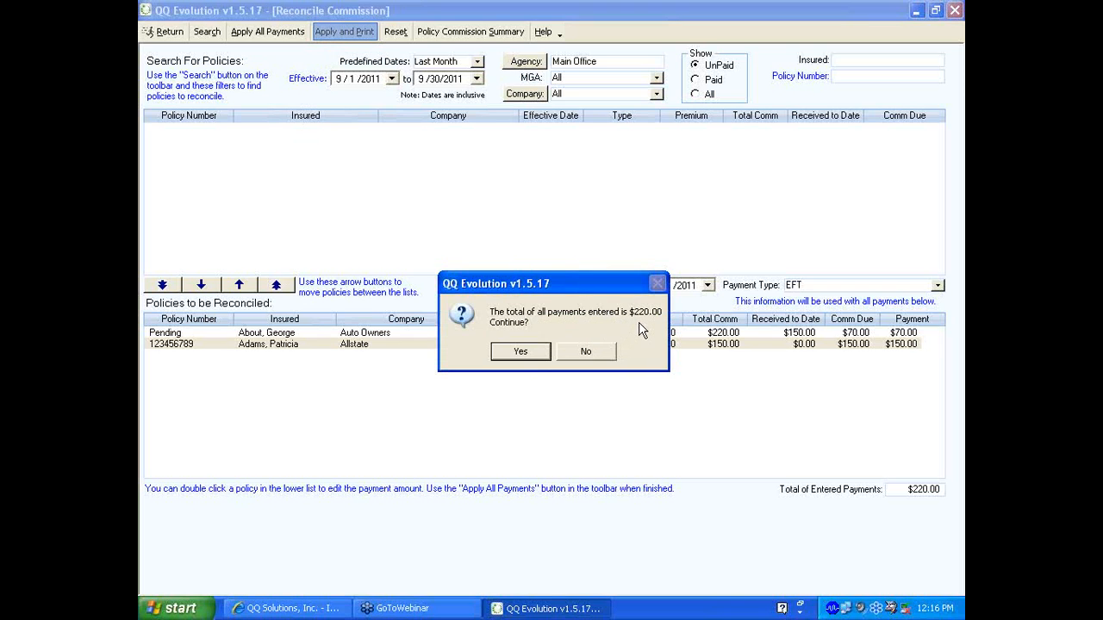
left_click(521, 352)
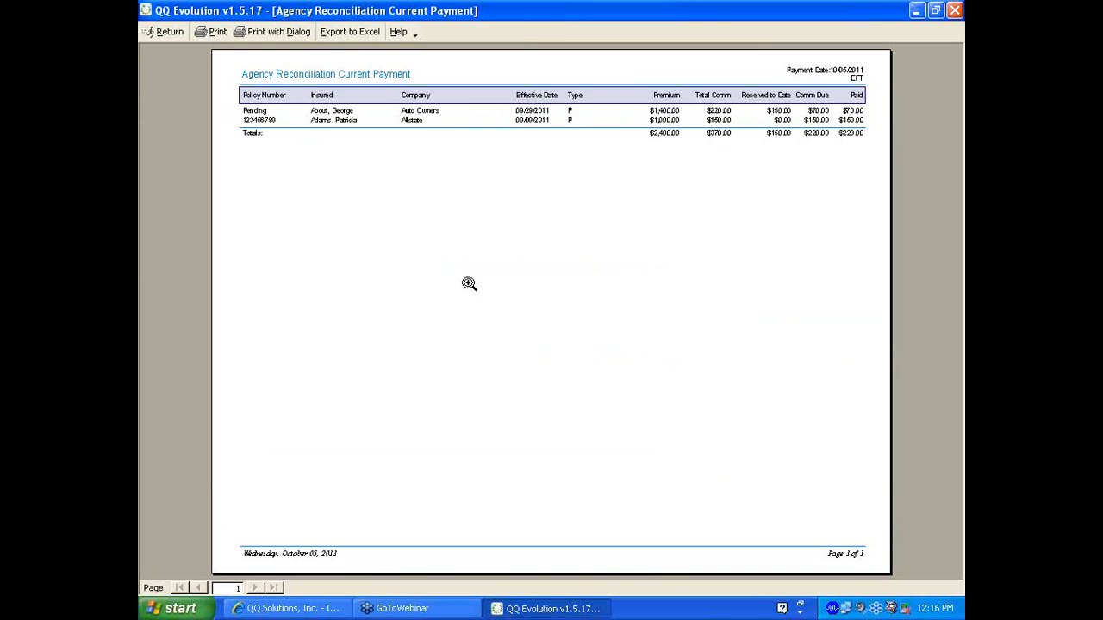
left_click(165, 32)
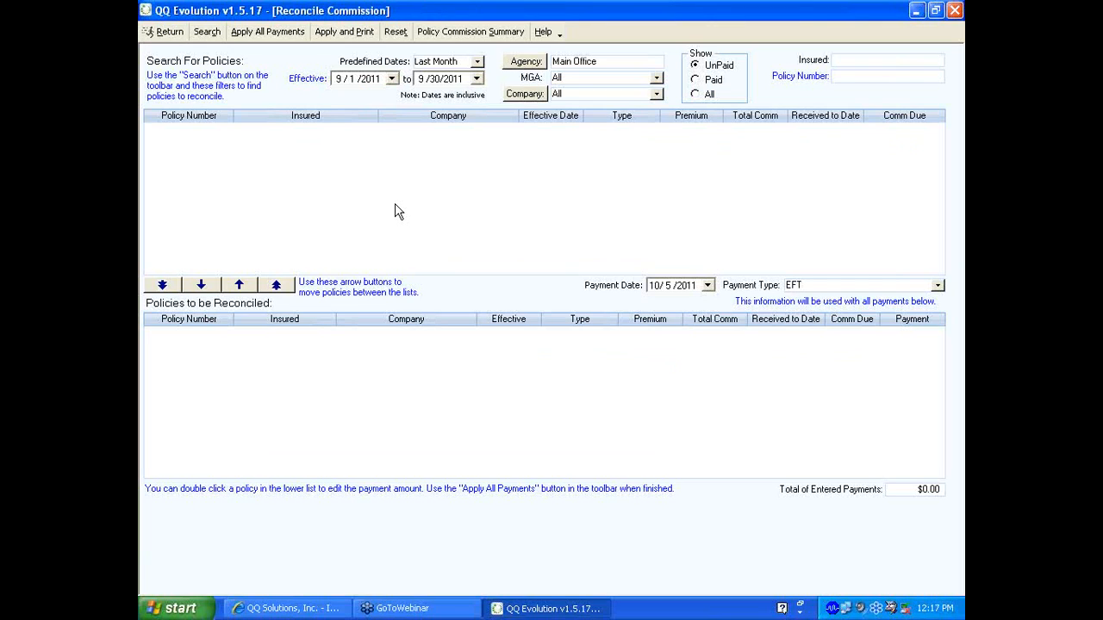
Go back to Reports and open Producer Reconciliation under Reconciliations
left_click(166, 31)
left_click(442, 331)
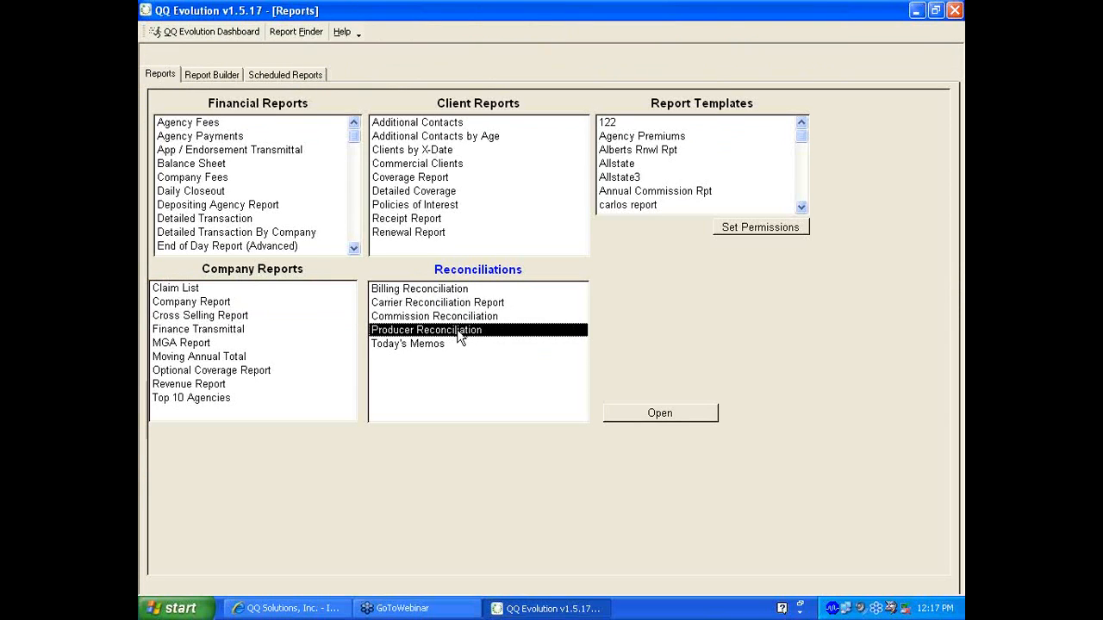
left_click(659, 414)
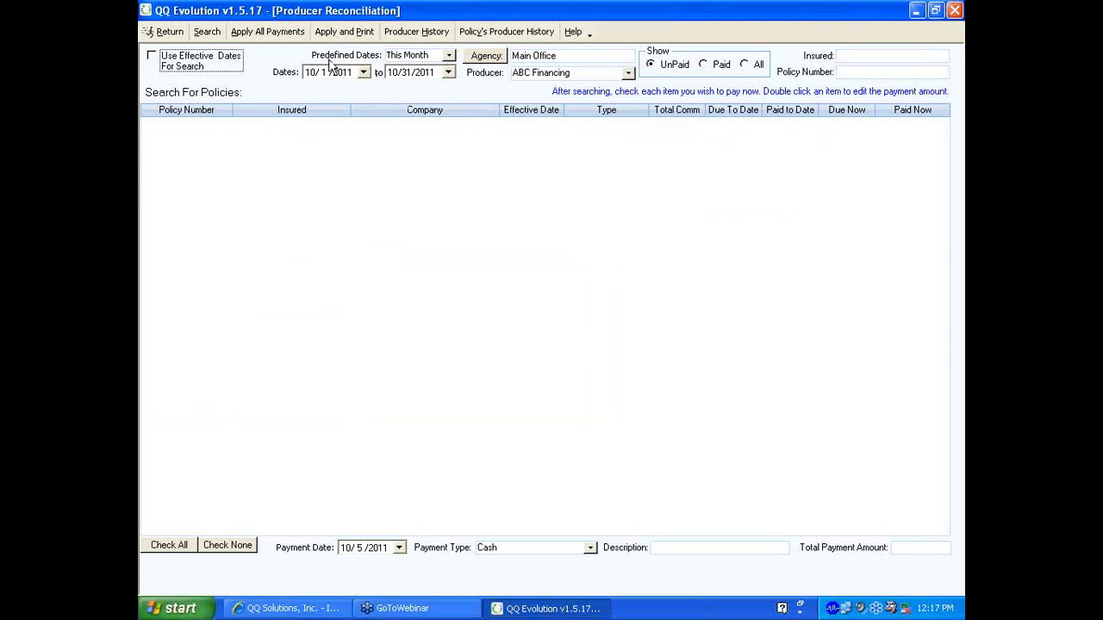
Search by policy effective dates with a preset range covering 9/1/2011 to 9/30/2011
left_click(447, 56)
left_click(447, 56)
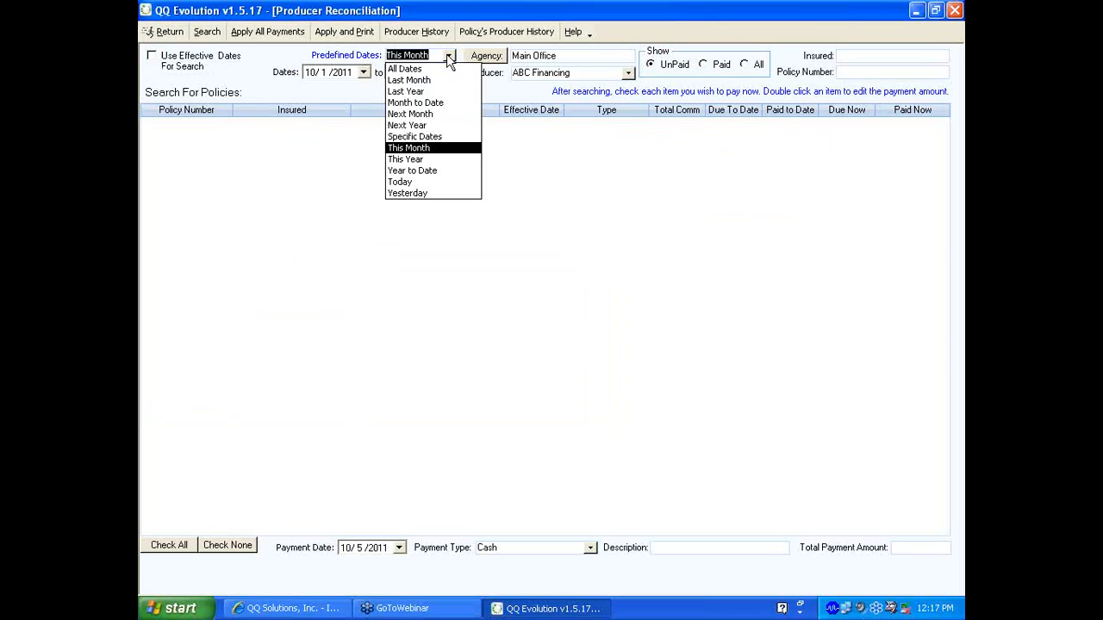
left_click(448, 57)
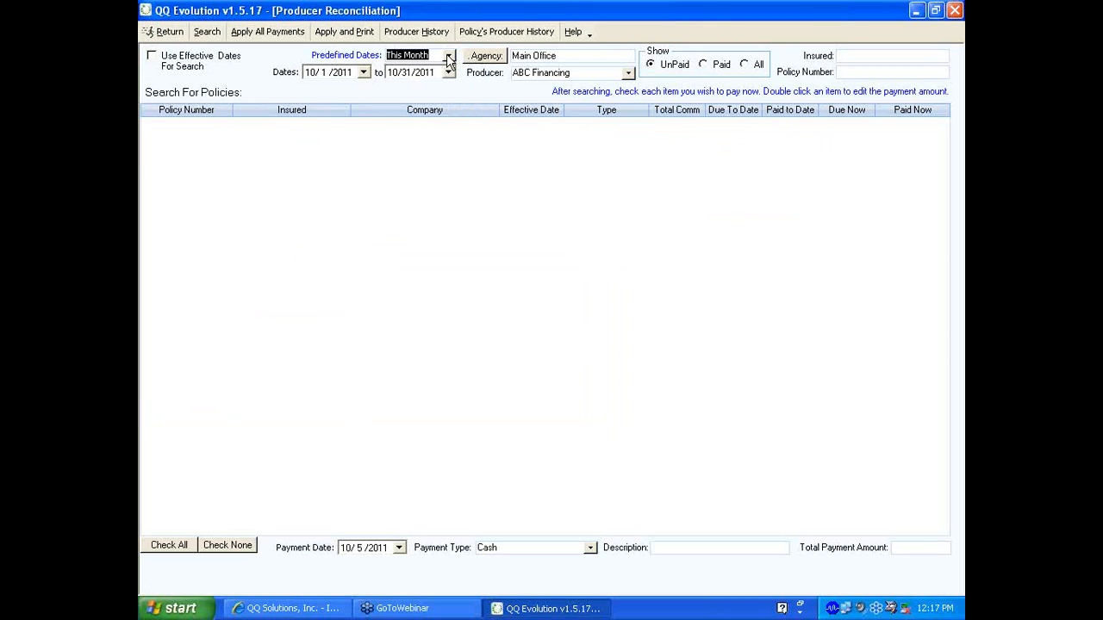
left_click(152, 58)
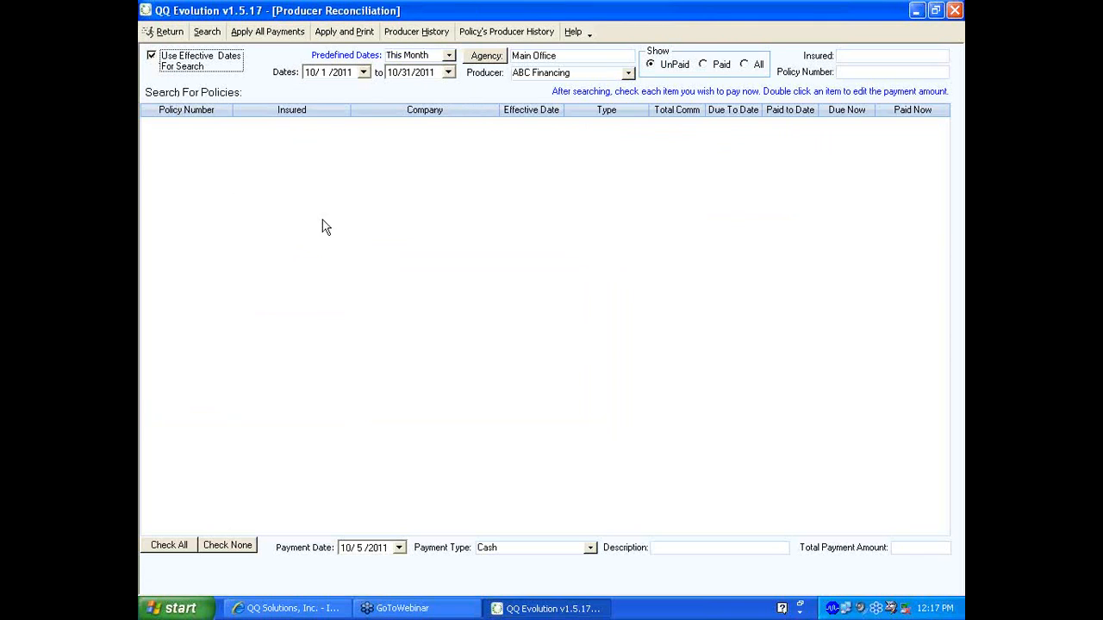
left_click(448, 56)
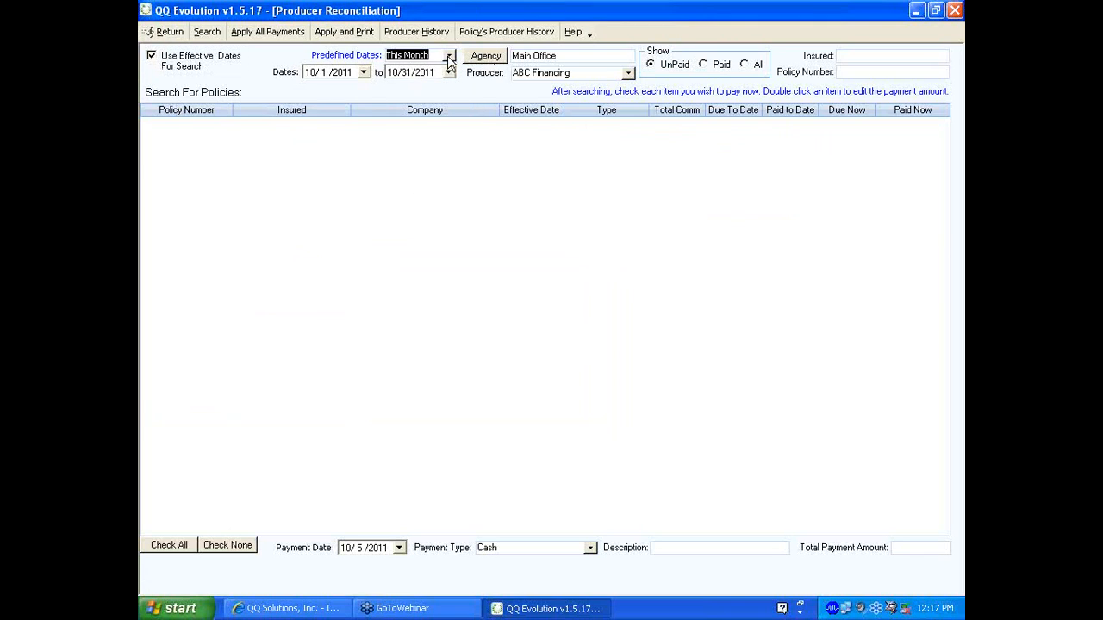
left_click(448, 62)
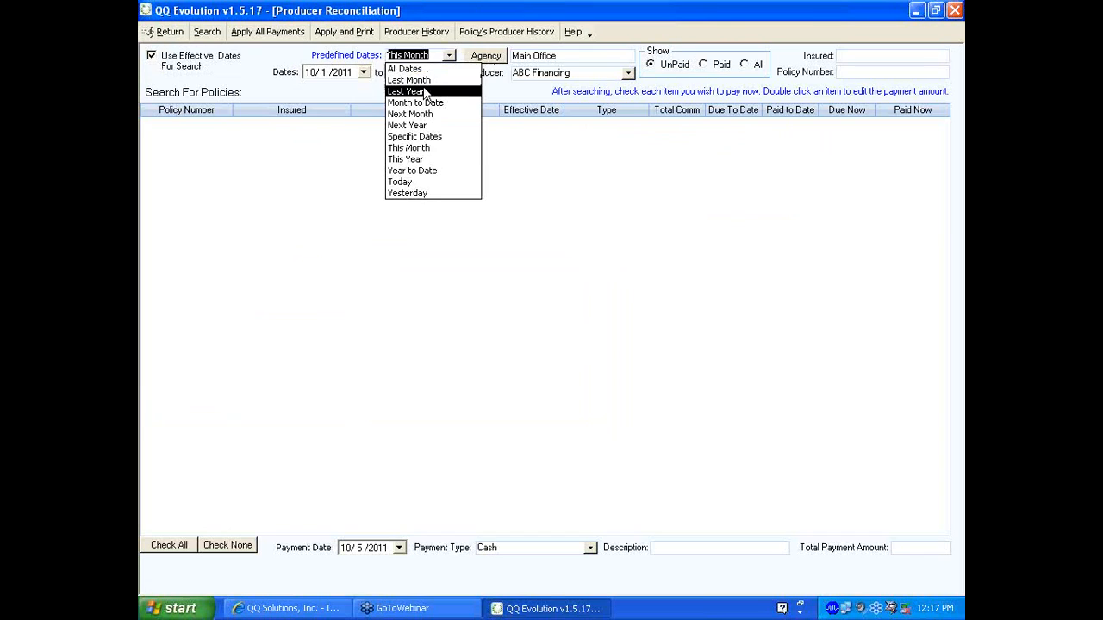
left_click(424, 83)
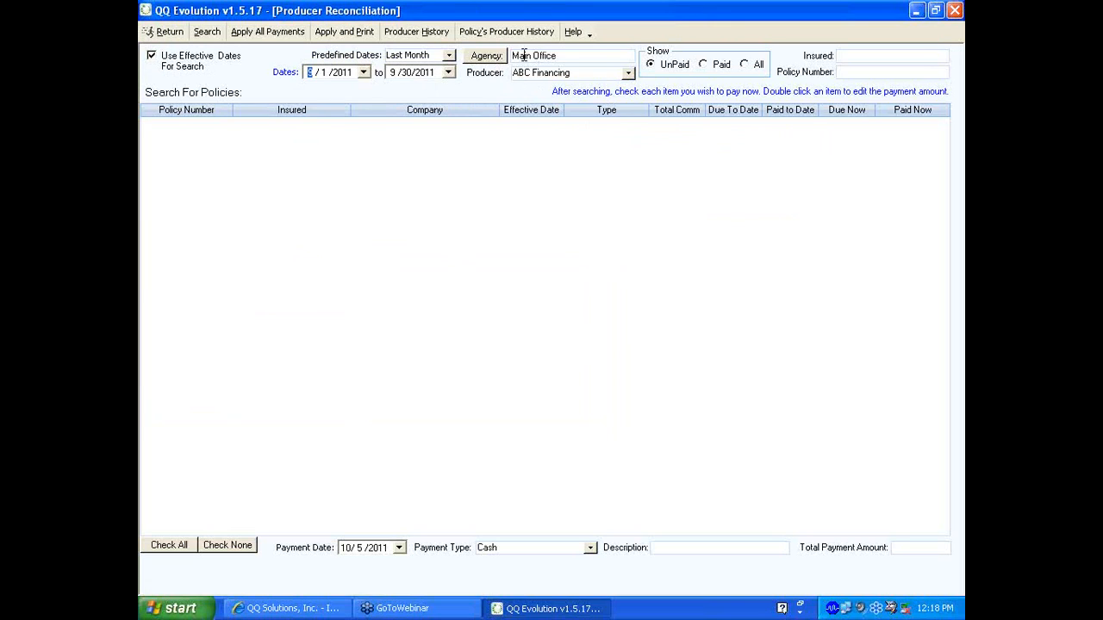
Leave the agency at Main Office and set the Producer filter to All
left_click(498, 60)
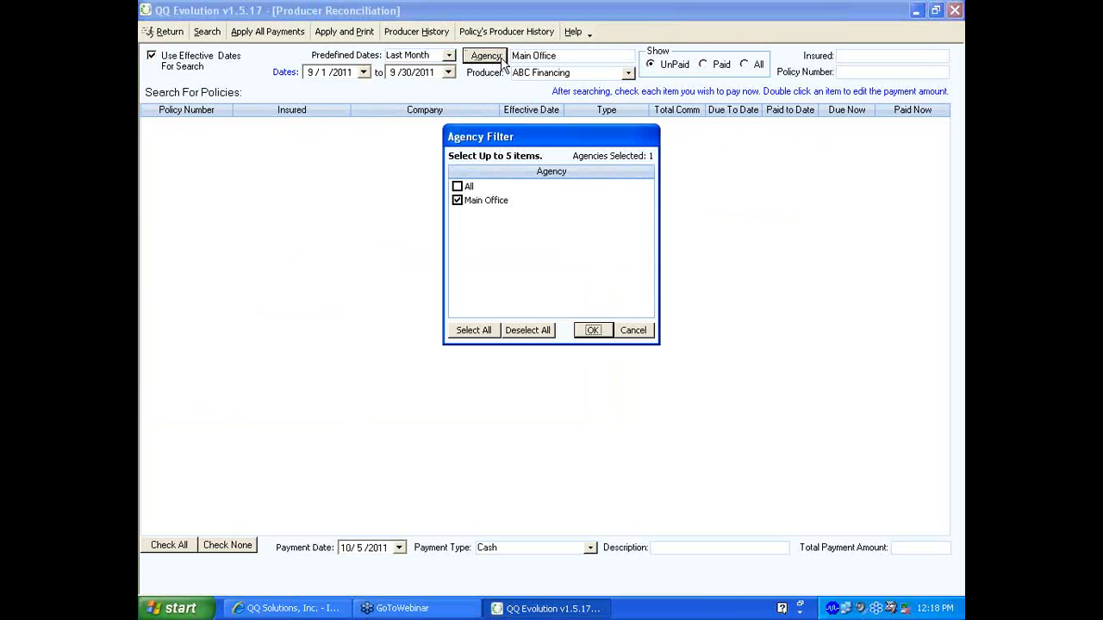
left_click(638, 334)
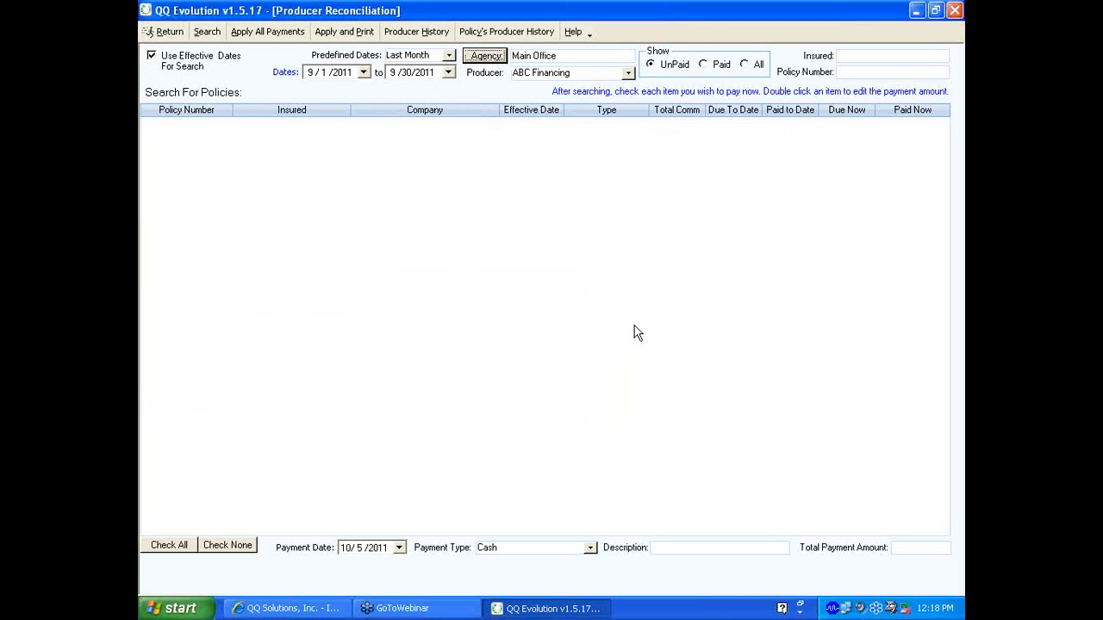
left_click(628, 73)
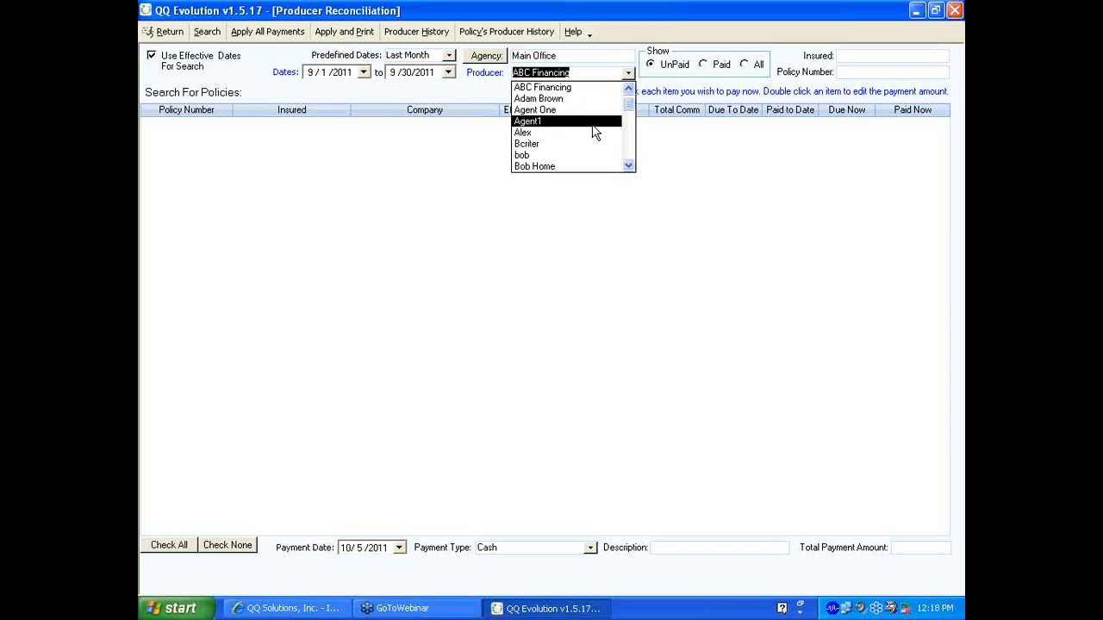
left_click(628, 90)
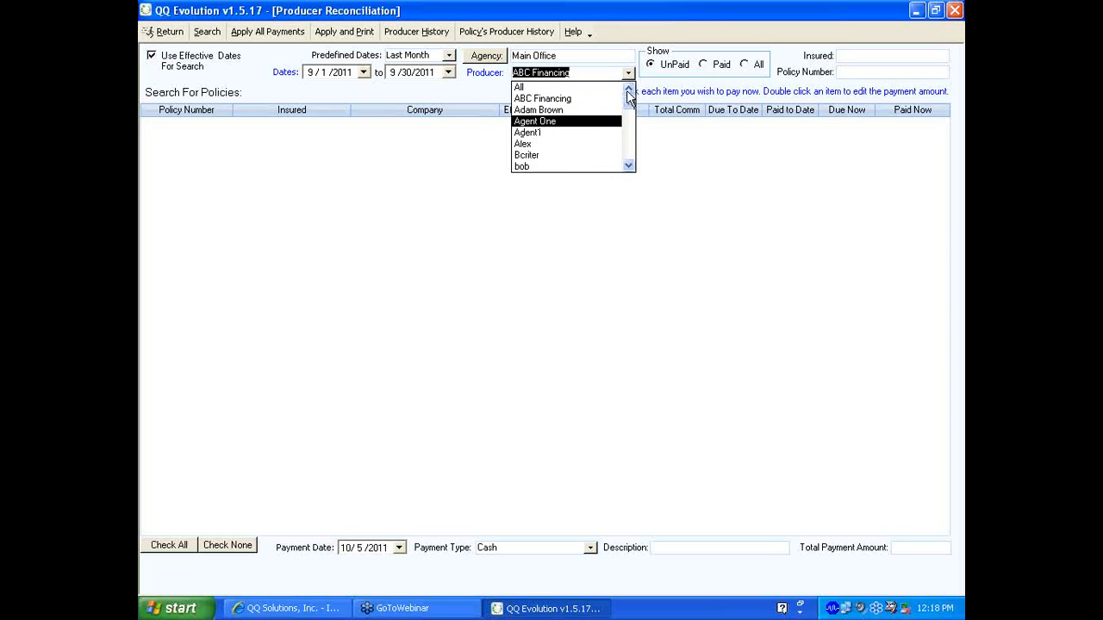
left_click(553, 87)
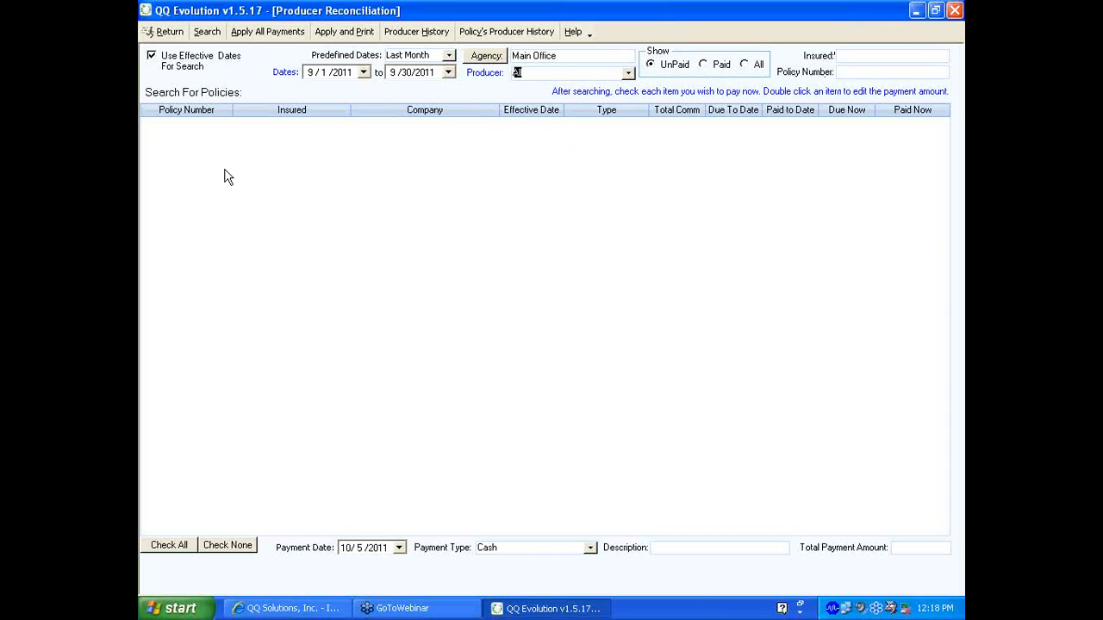
Search commissions, listing two unpaid $22.20 rows for ABC Financing and James
left_click(207, 33)
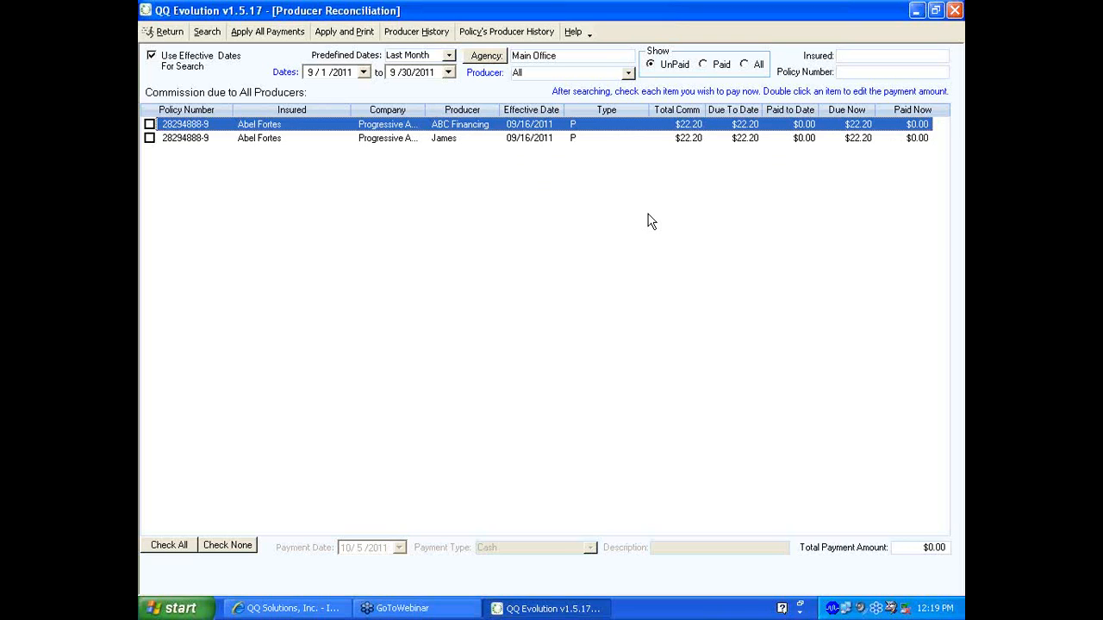
Record a $10.00 payment on ABC Financing's commission
double_click(585, 127)
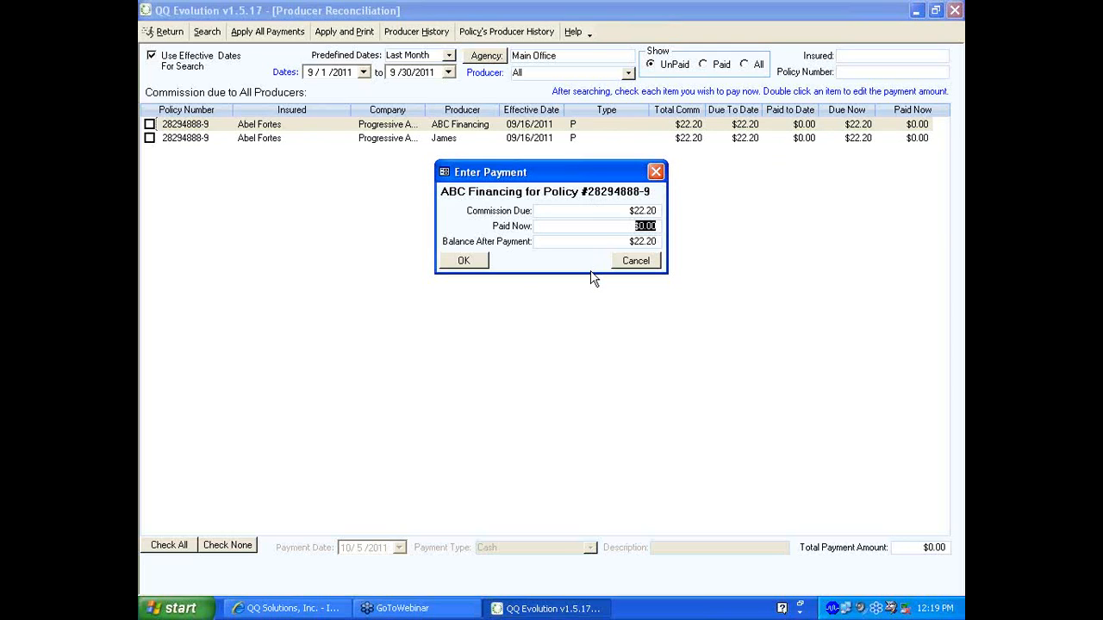
type("10.00")
left_click(463, 261)
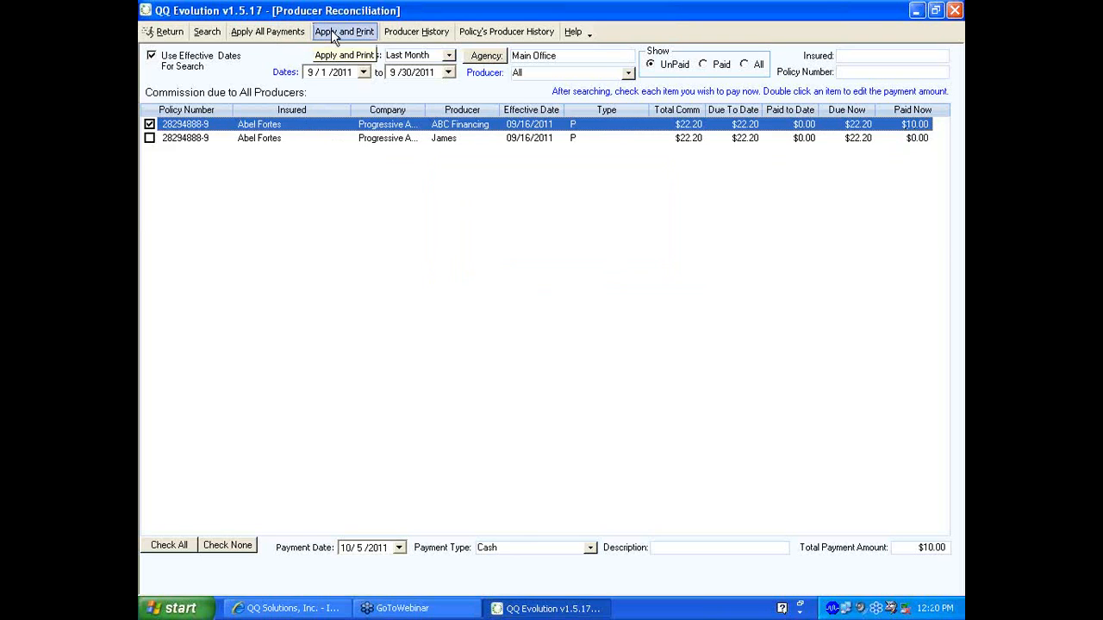
Mark the second producer's $22.20 commission for full payment, bringing the total to $32.20
left_click(251, 140)
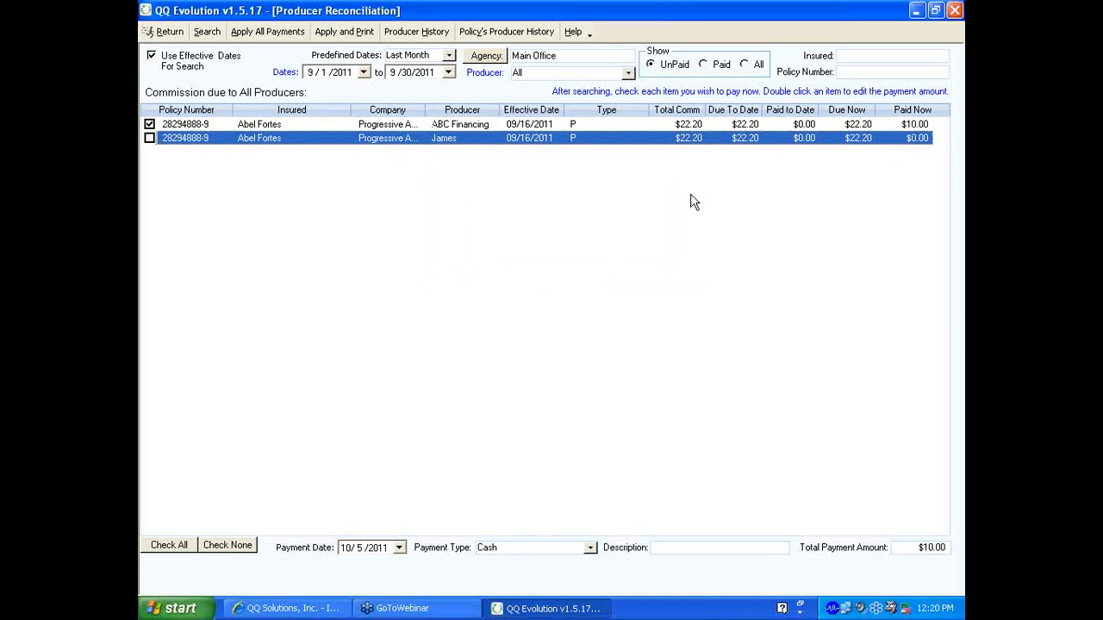
left_click(149, 139)
left_click(149, 139)
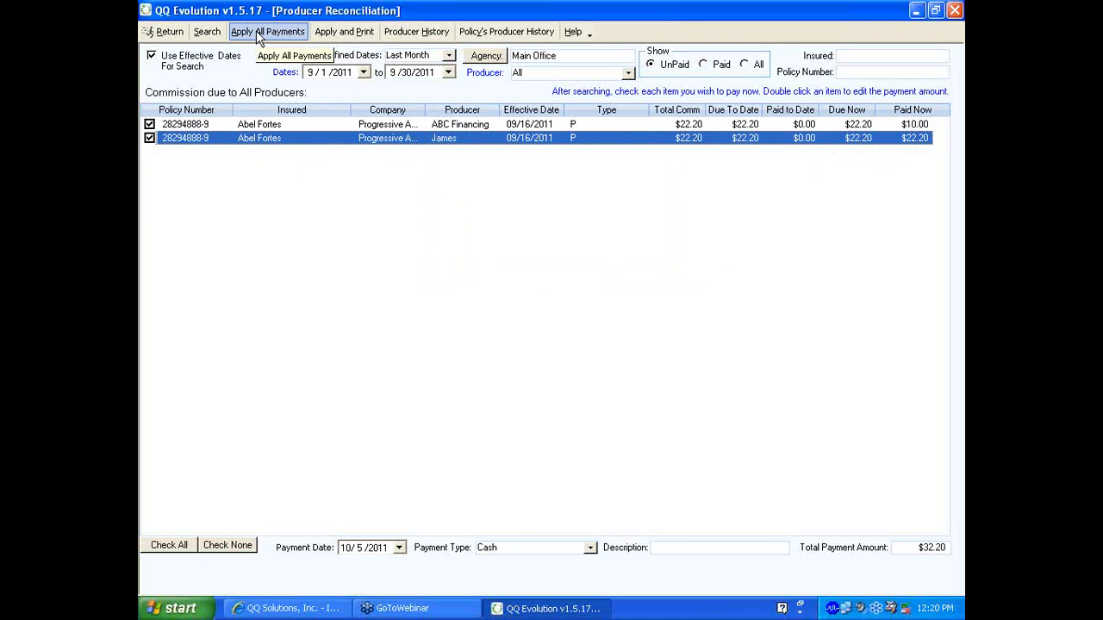
Apply the payments, preview the $32.20 commission payment report, and close the preview
left_click(346, 35)
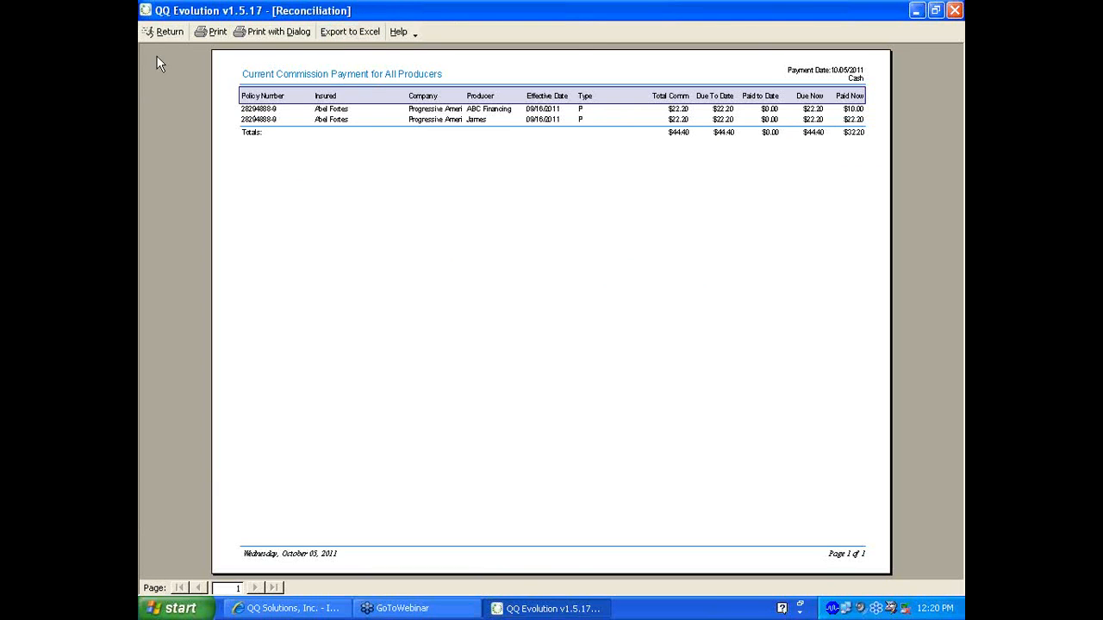
left_click(166, 31)
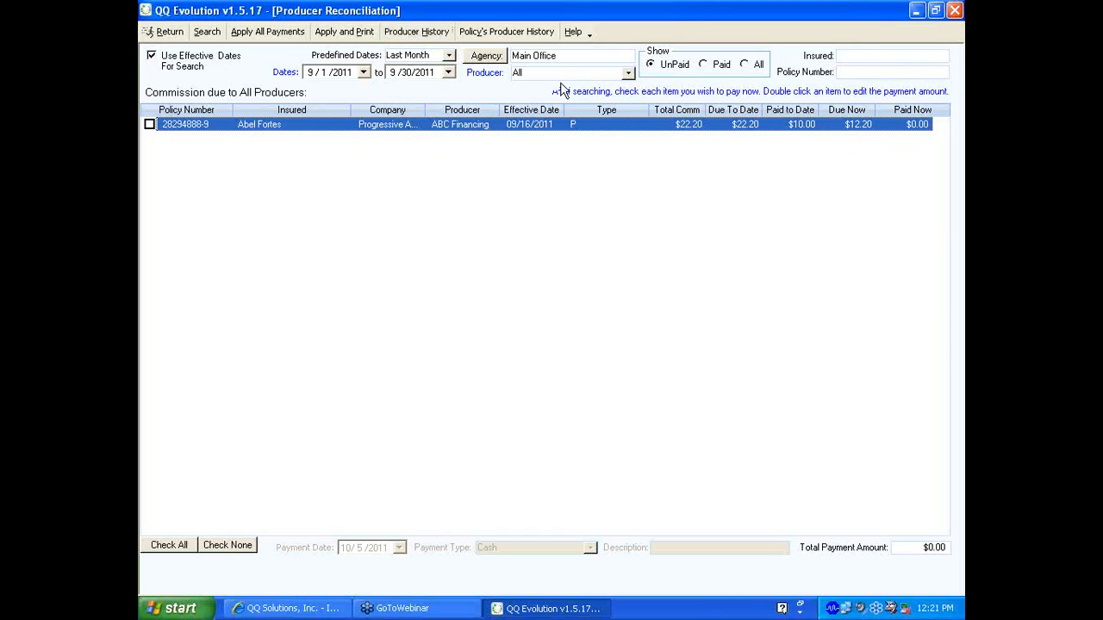
Keep the Producer filter on All, leaving only ABC Financing's $12.20 due
left_click(628, 72)
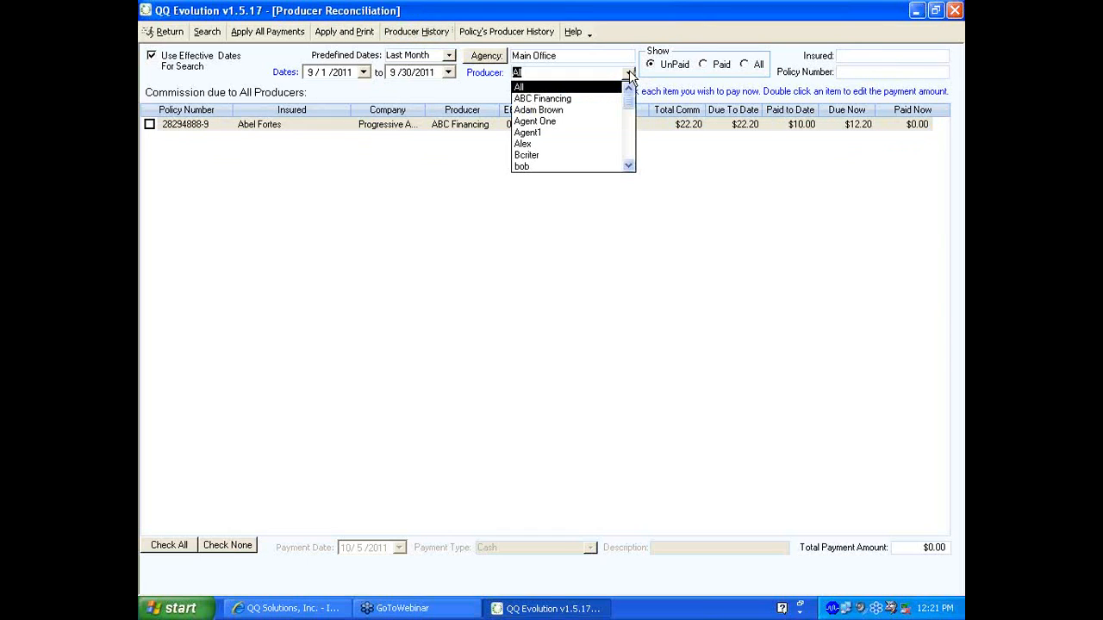
left_click(629, 72)
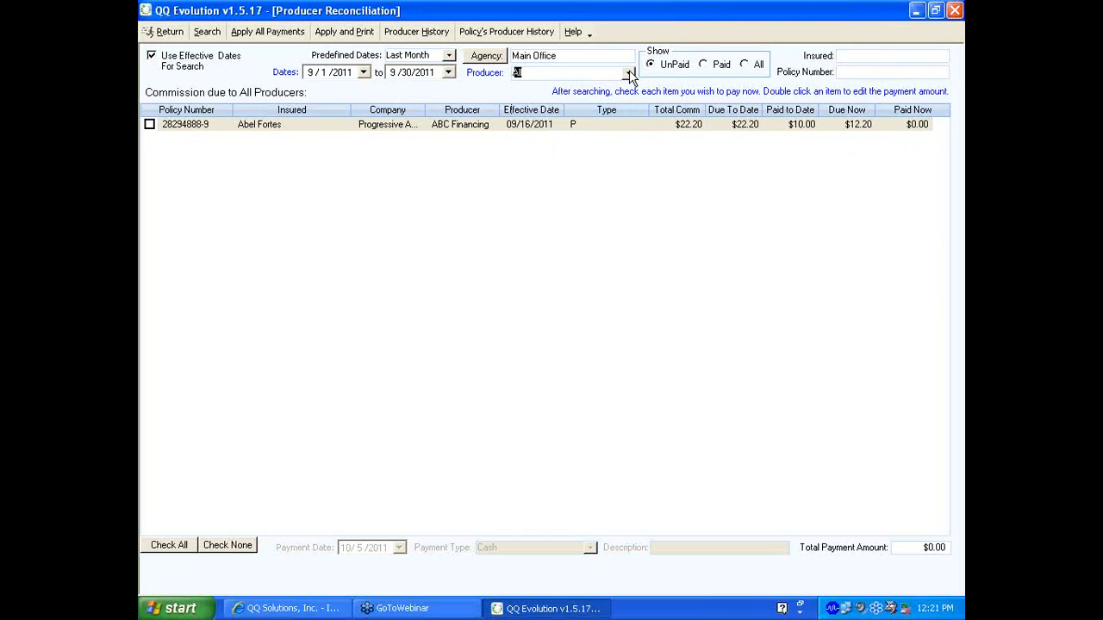
left_click(628, 74)
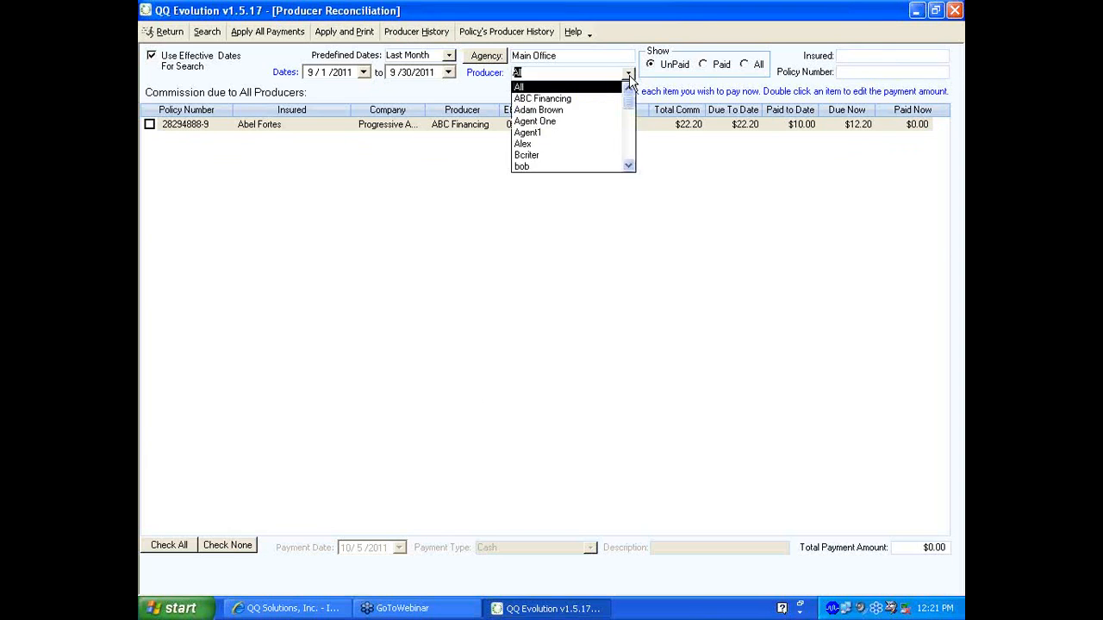
left_click(628, 74)
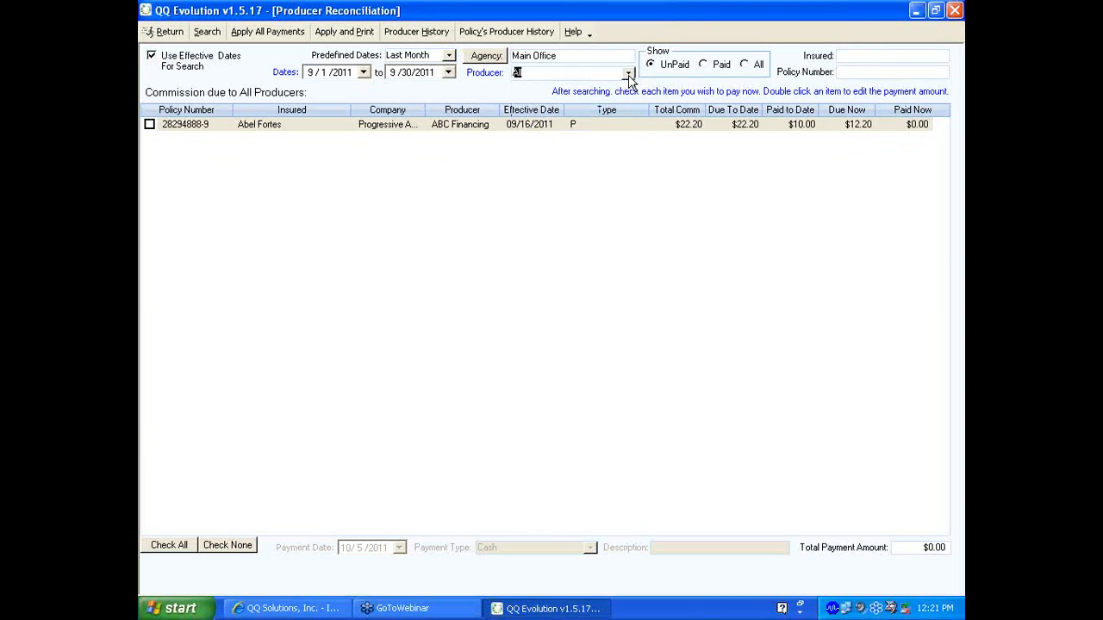
left_click(406, 32)
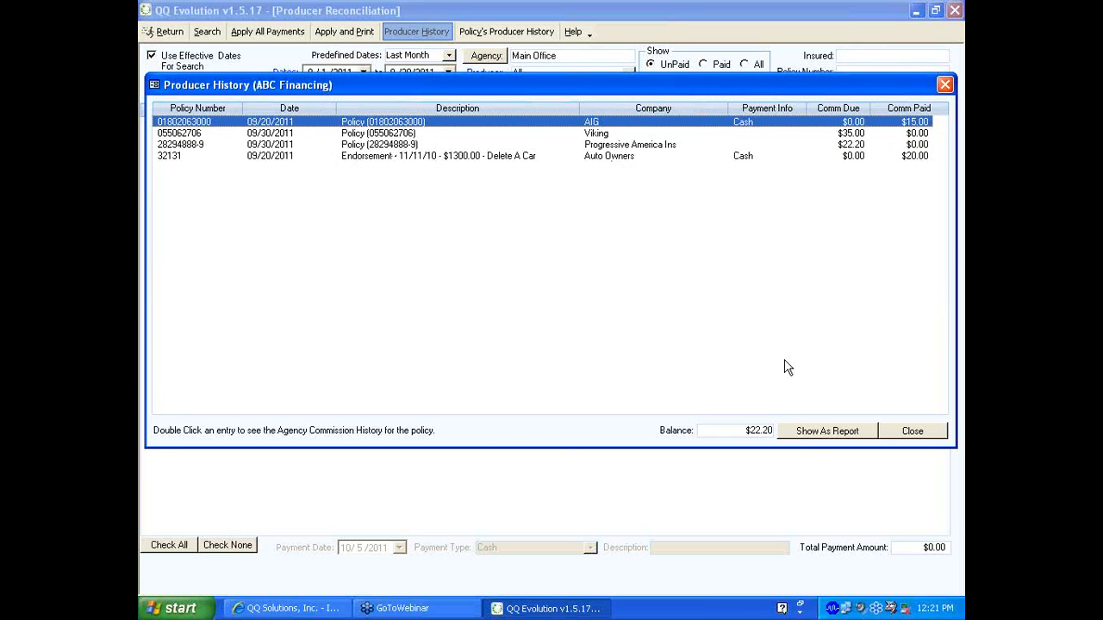
left_click(815, 435)
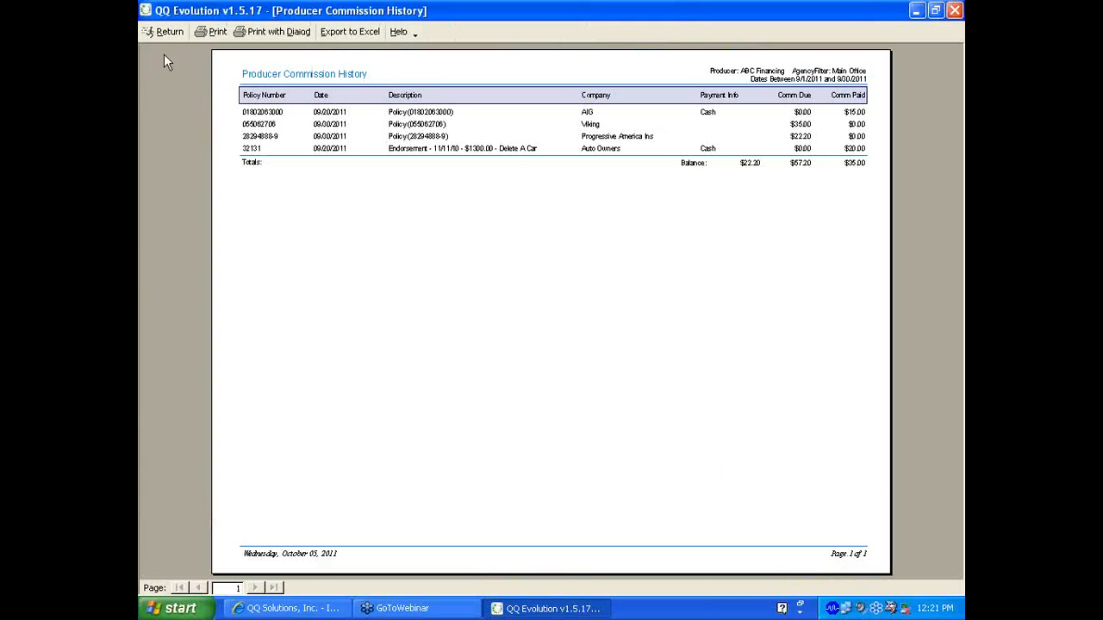
left_click(163, 31)
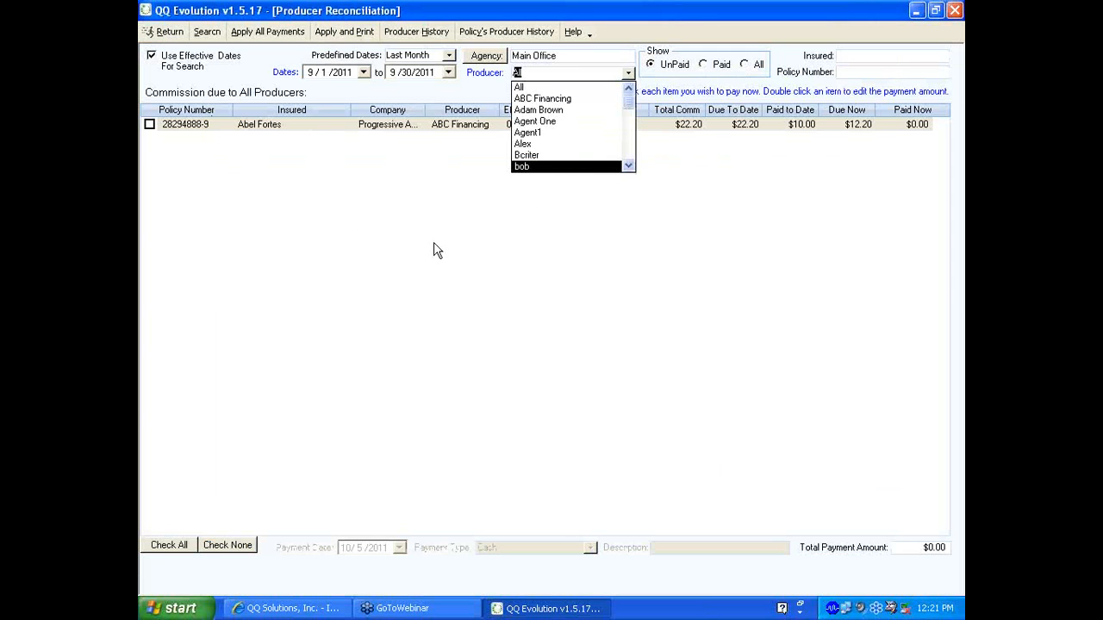
Open Commission Reconciliation from Reports and show its Policy Commission Summary for unpaid Main Office policies
left_click(163, 35)
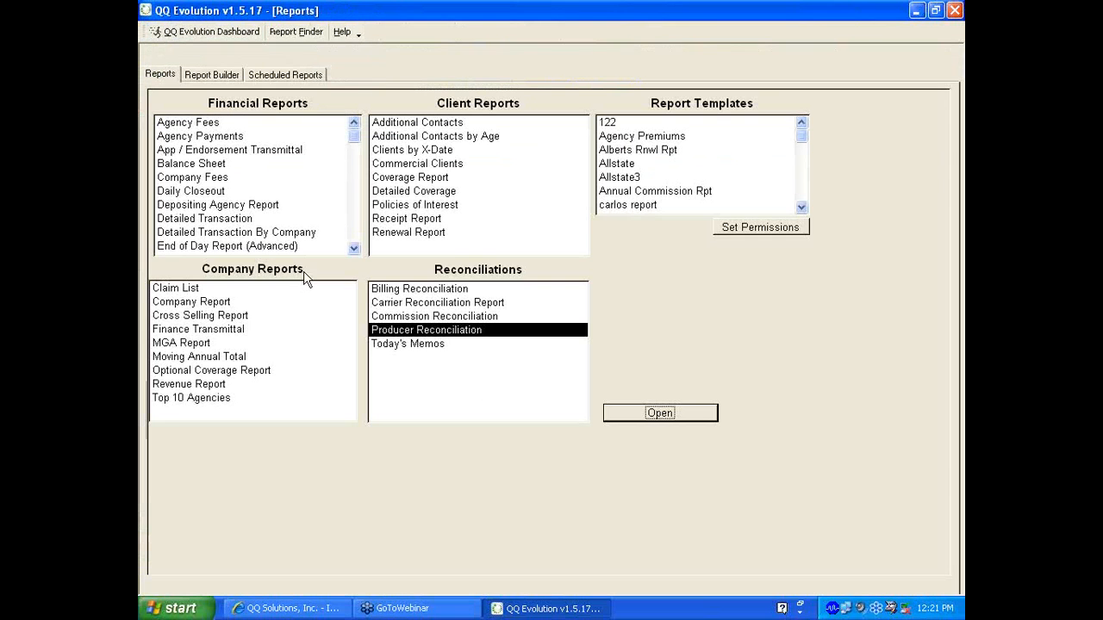
left_click(417, 318)
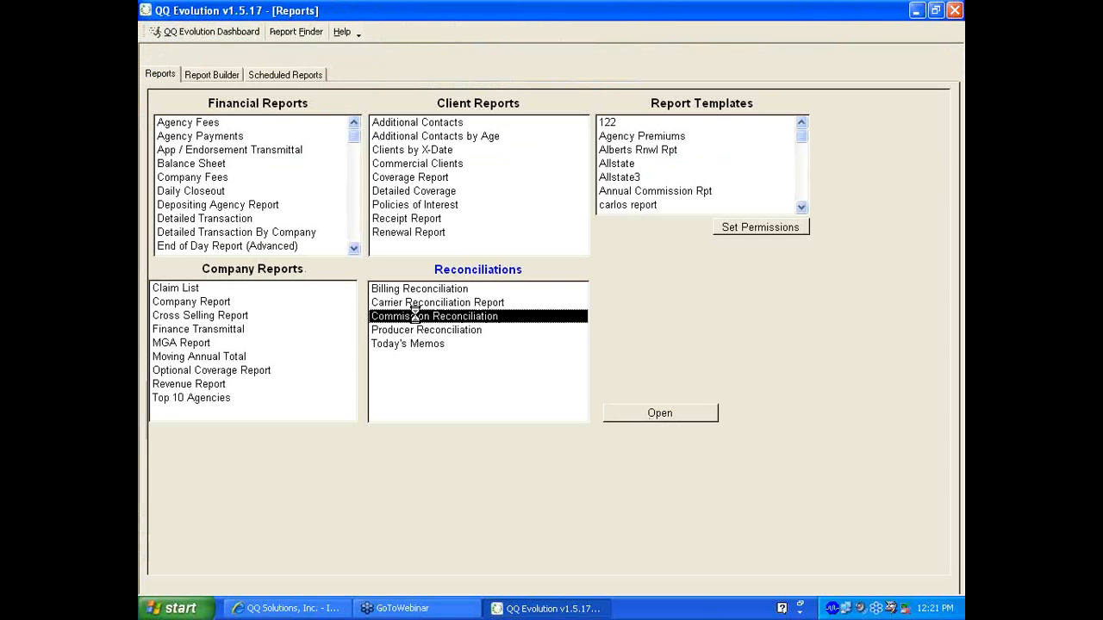
double_click(415, 317)
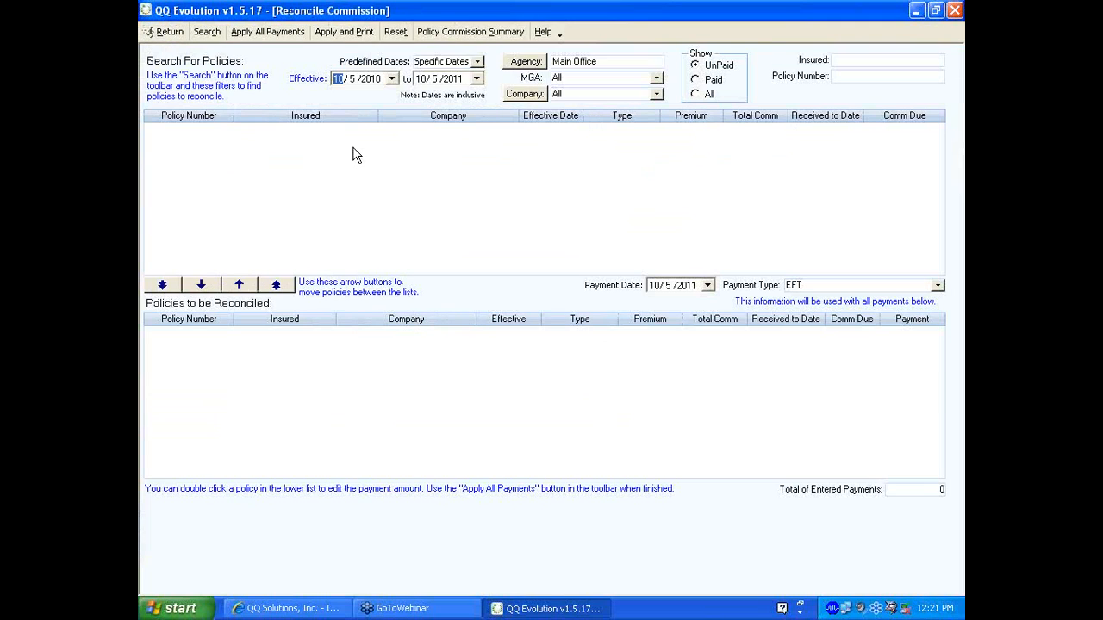
left_click(439, 31)
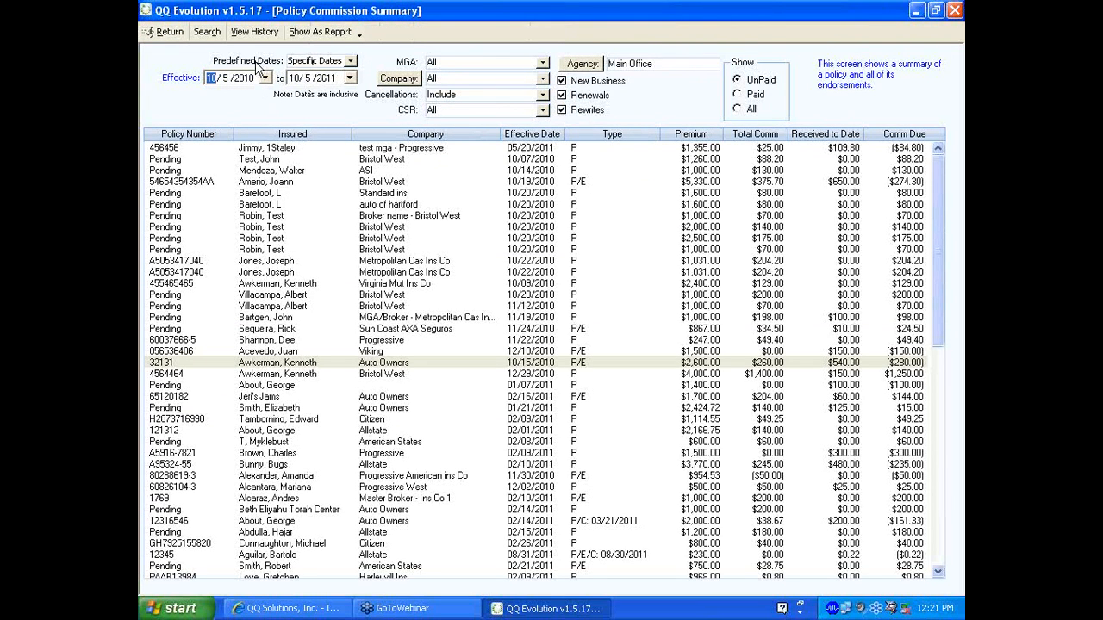
Keep cancellations and all CSRs, exclude rewrites and renewals, and refresh the summary
left_click(542, 95)
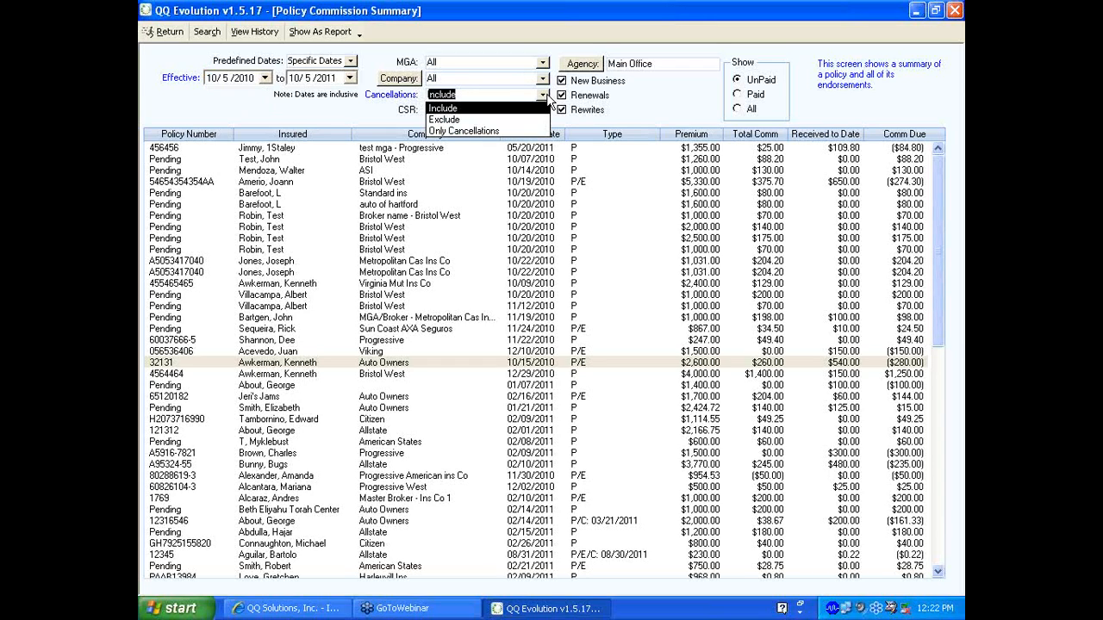
left_click(542, 95)
left_click(543, 110)
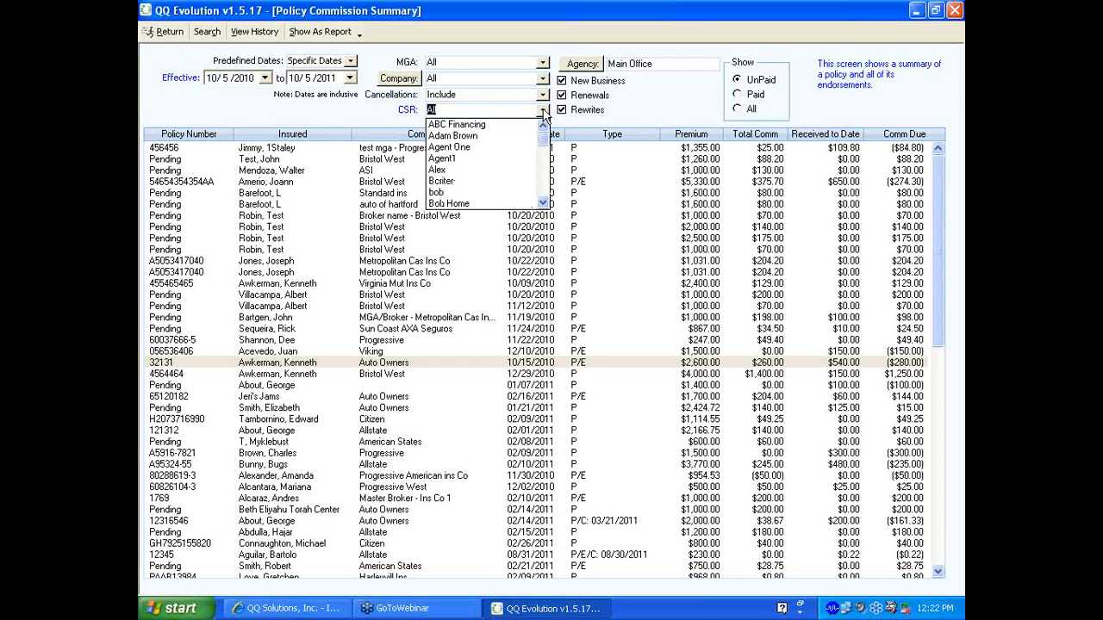
left_click(543, 110)
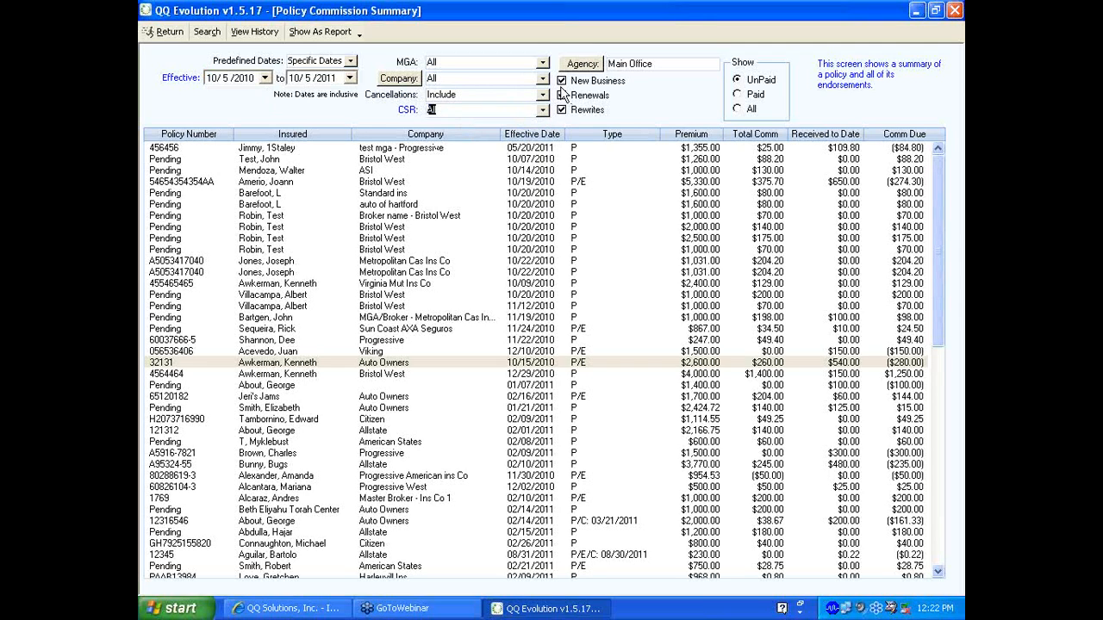
left_click(562, 110)
left_click(561, 112)
left_click(589, 96)
left_click(204, 34)
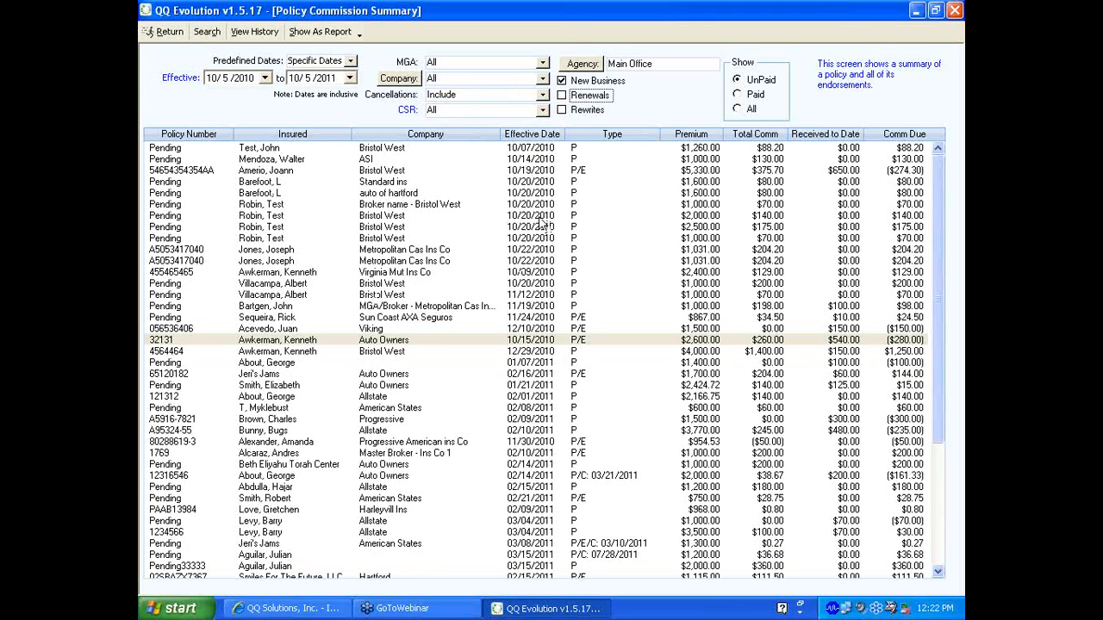
View the commission summary as a report, then back out to the Reports list
left_click(329, 33)
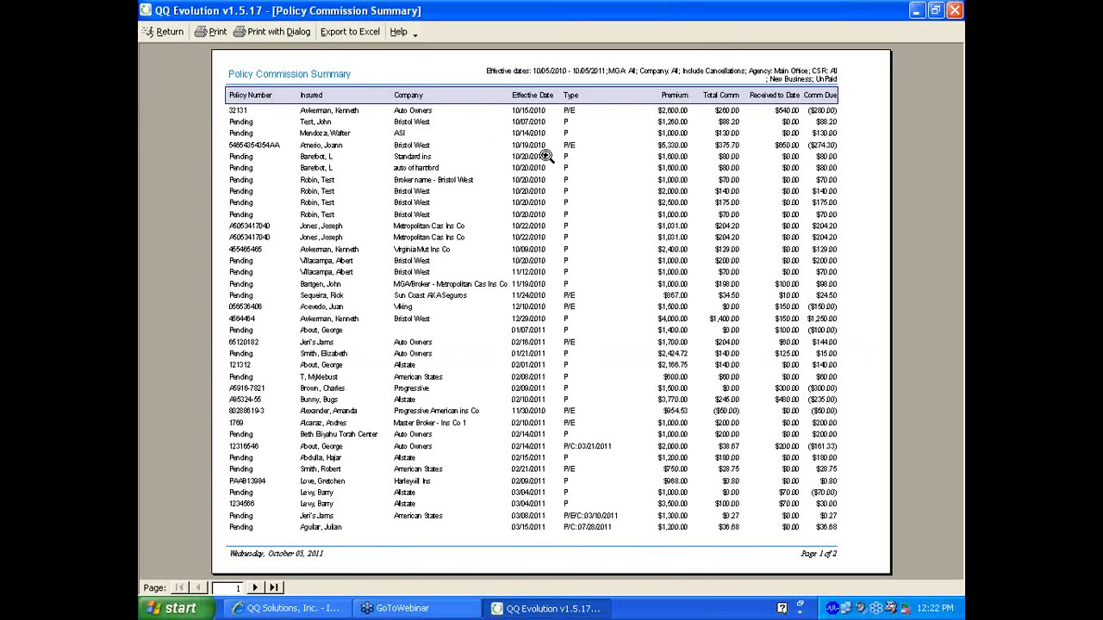
left_click(169, 30)
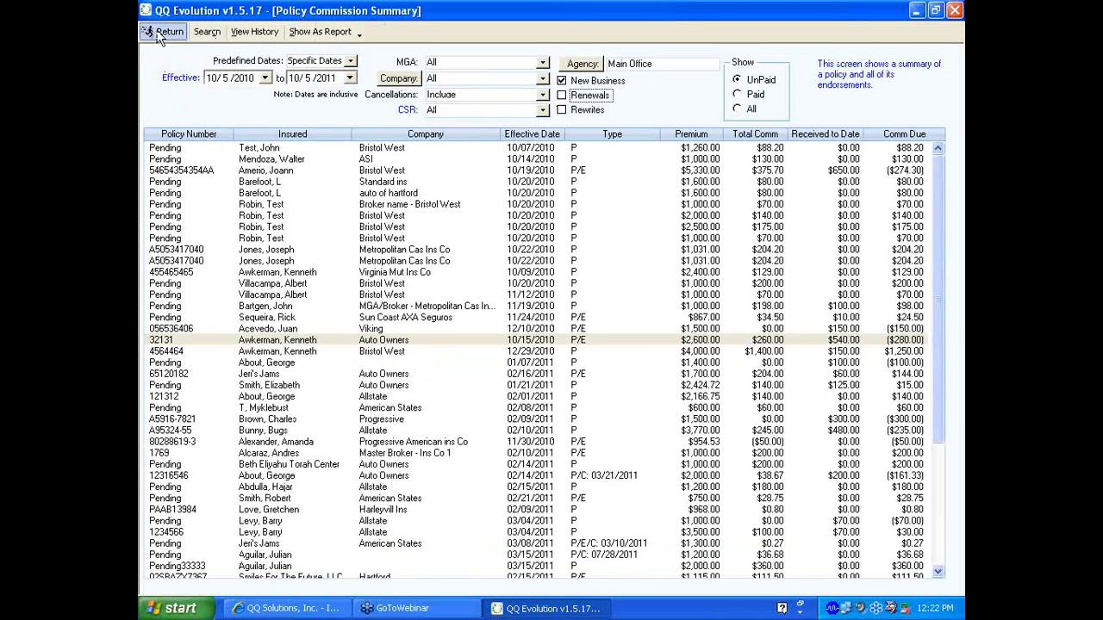
left_click(159, 35)
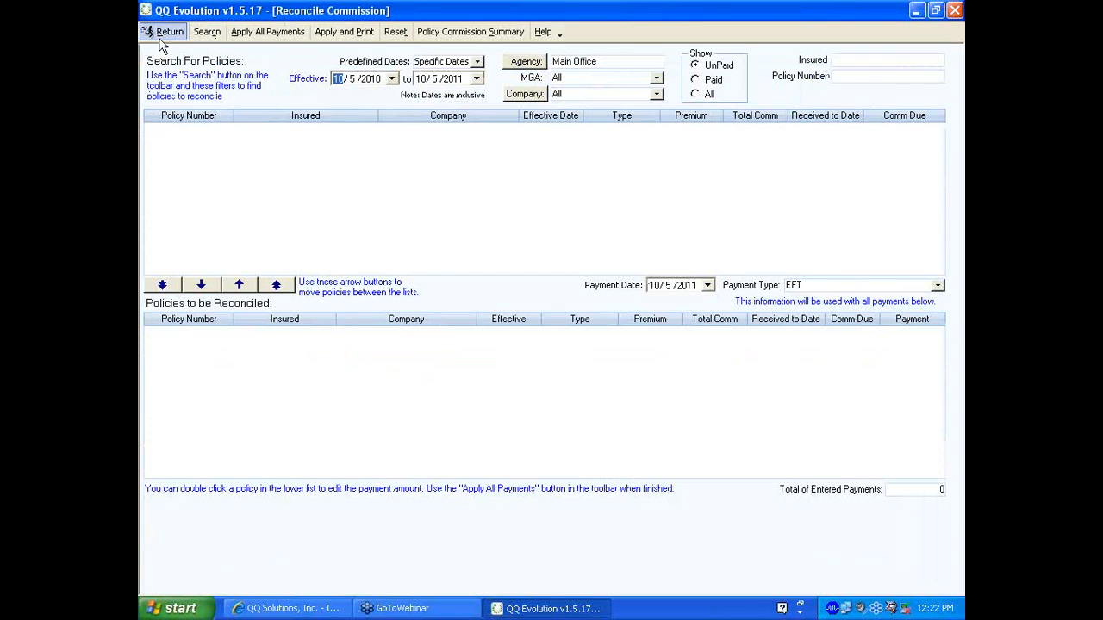
left_click(163, 35)
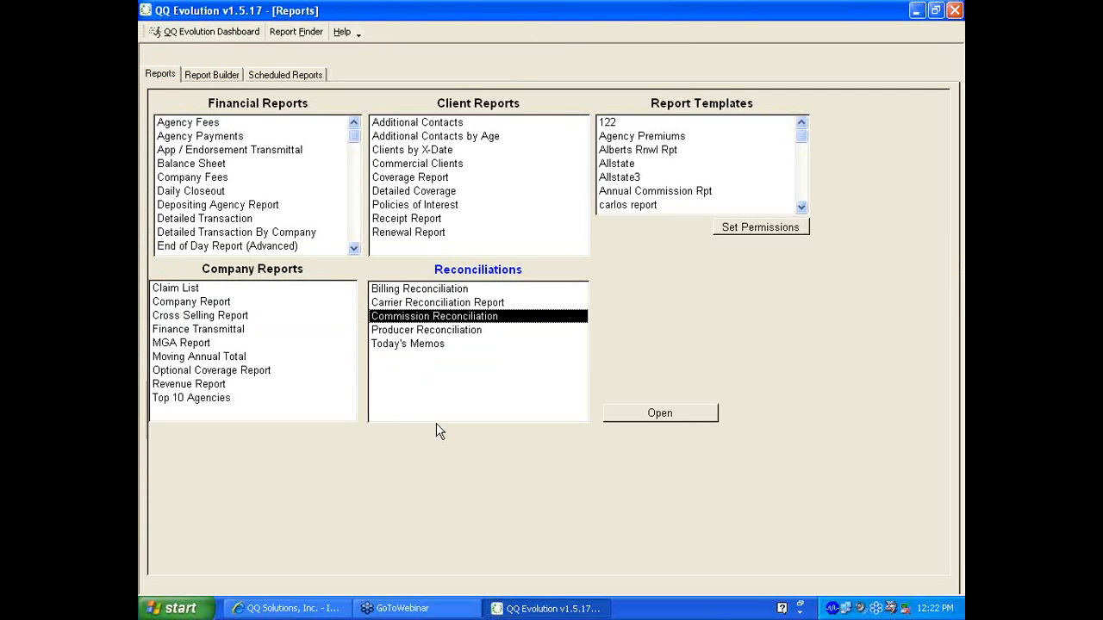
Select the Renewal Report under Client Reports and switch to its Report Builder
left_click(415, 234)
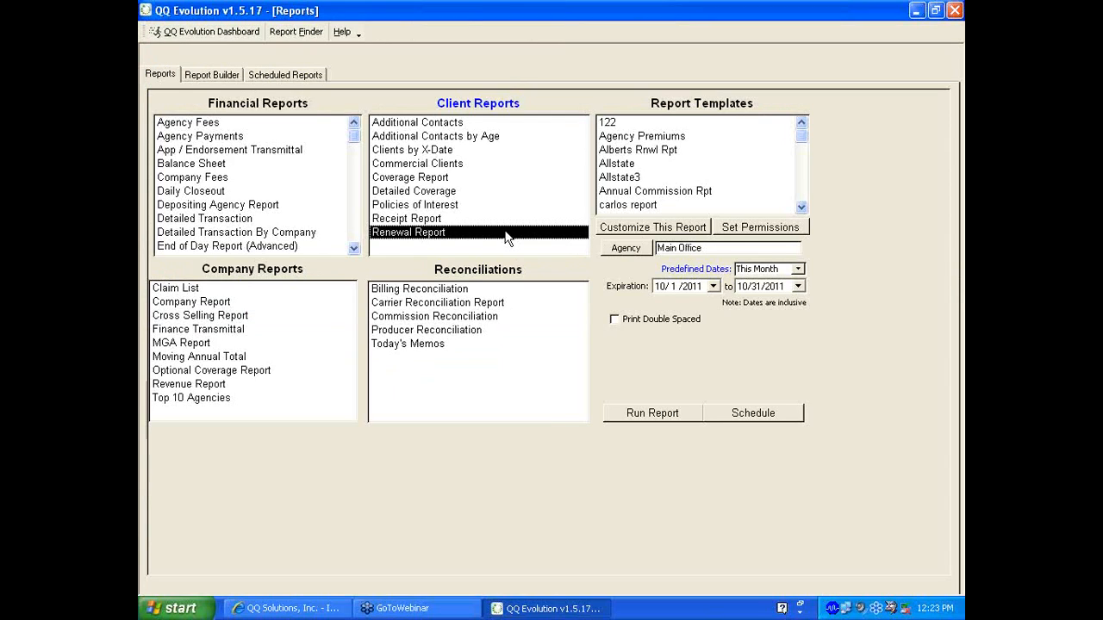
left_click(212, 75)
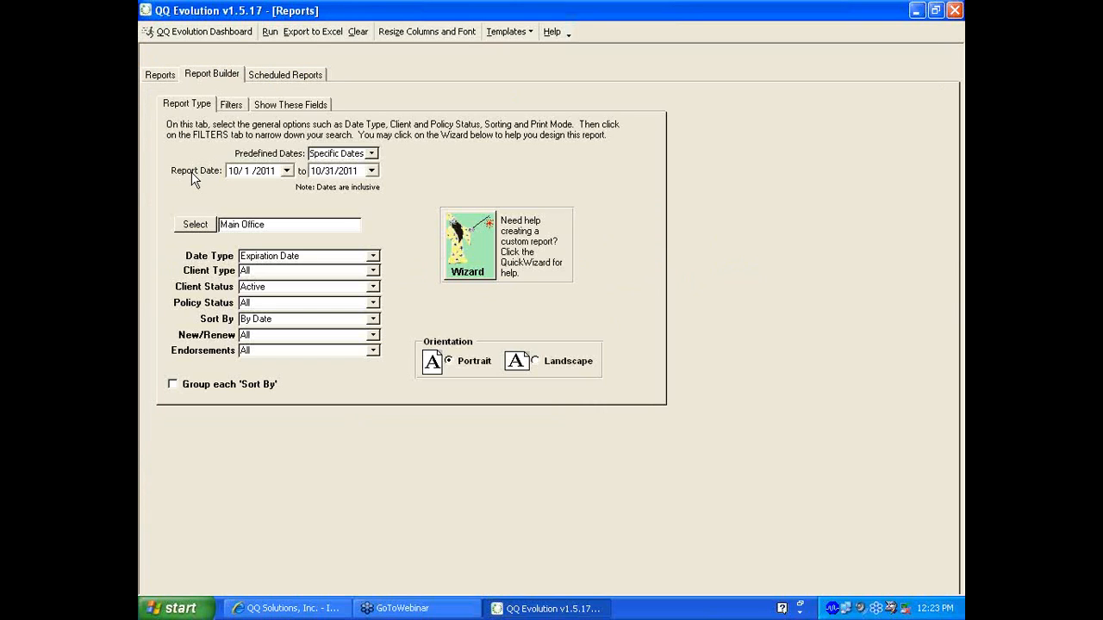
Change the date range from Specific Dates to All Dates, 1/1/1980 through 12/31/2013
left_click(372, 153)
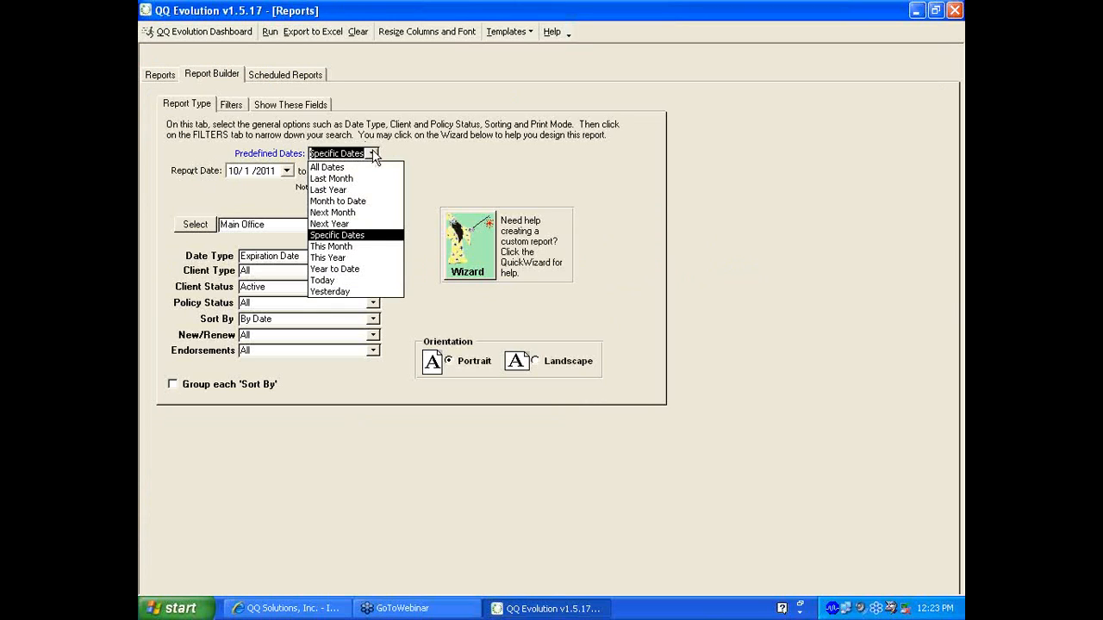
left_click(372, 153)
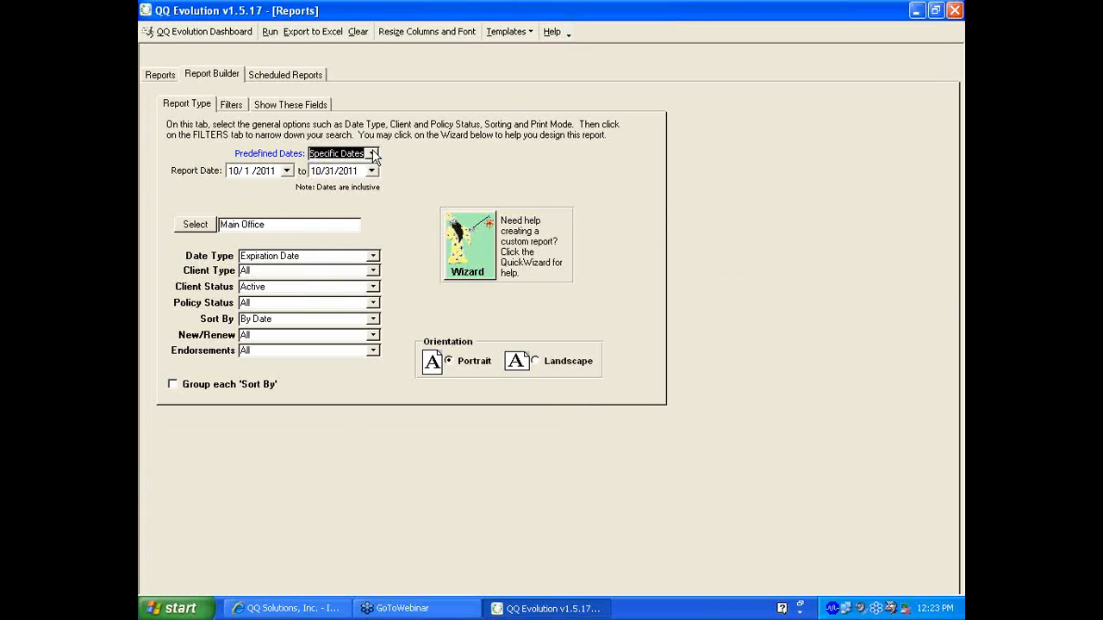
left_click(231, 172)
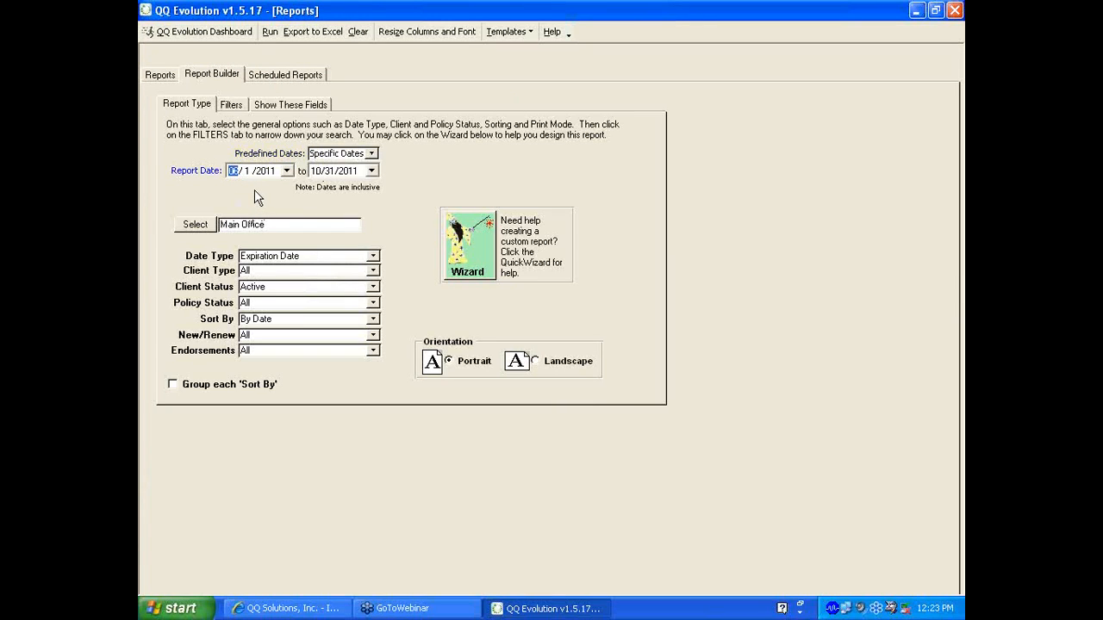
type("1")
key("Tab")
left_click(371, 153)
left_click(359, 166)
left_click(373, 256)
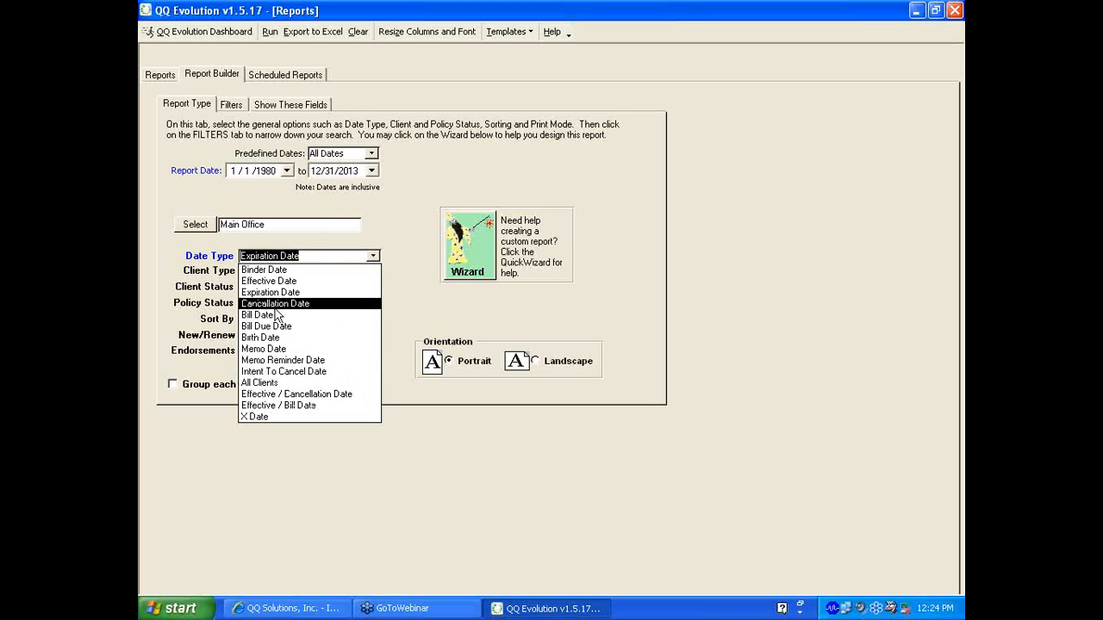
Base the report on Birth Date, accept the date reset, and choose November
left_click(264, 338)
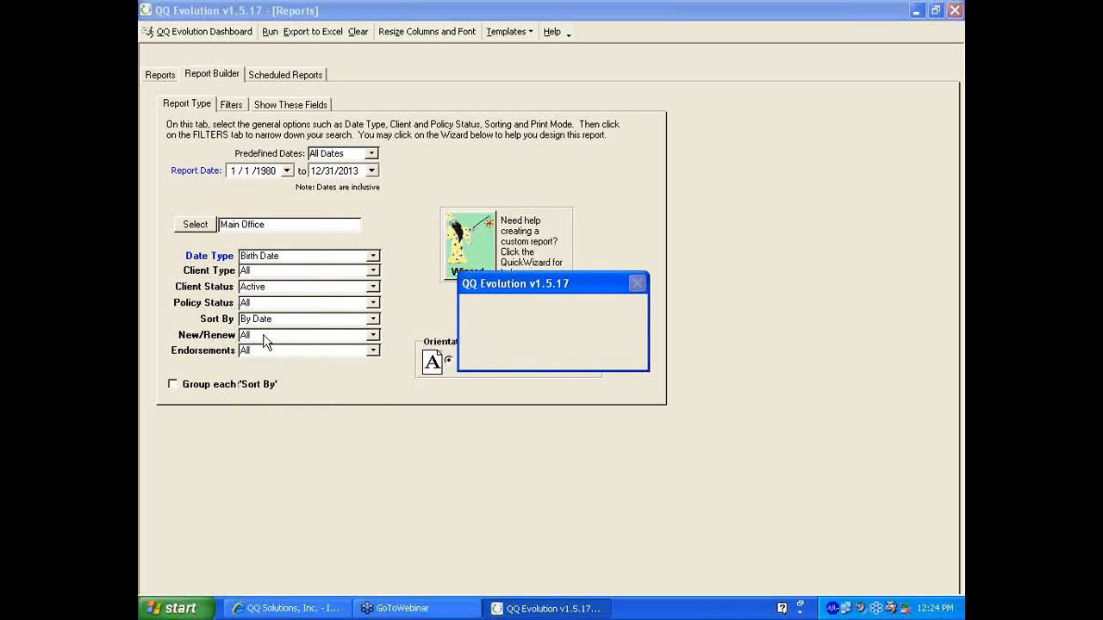
left_click(521, 354)
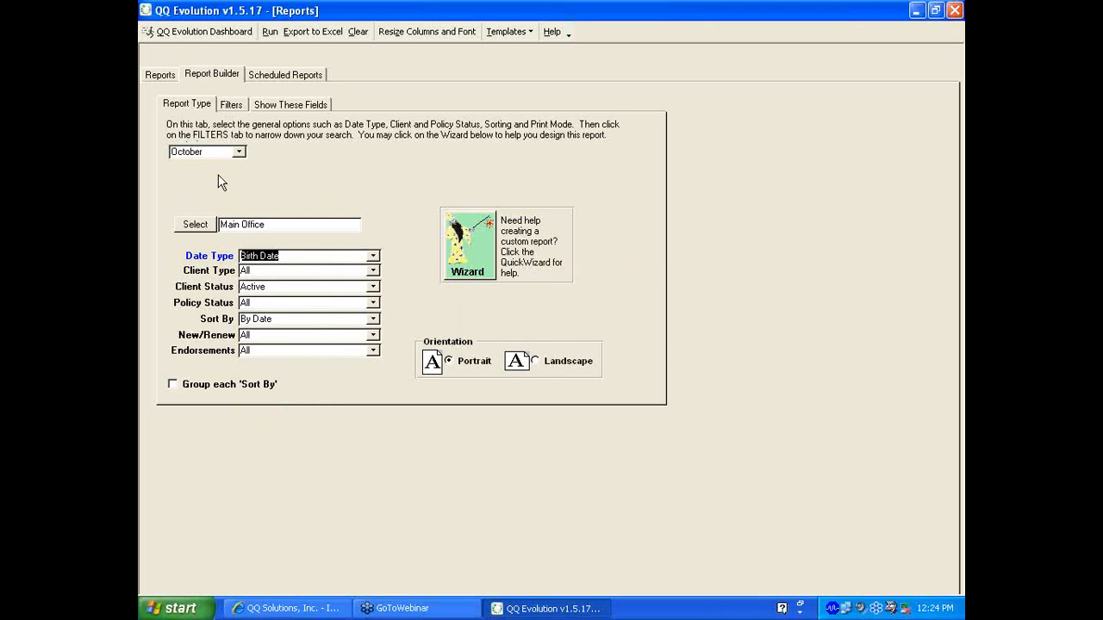
left_click(238, 152)
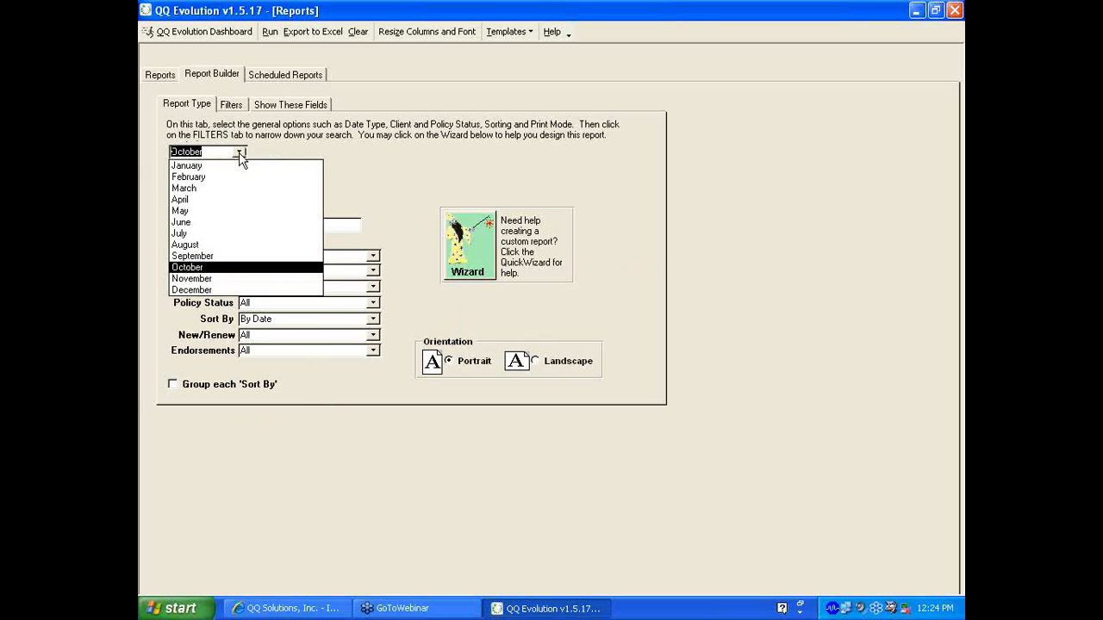
left_click(206, 279)
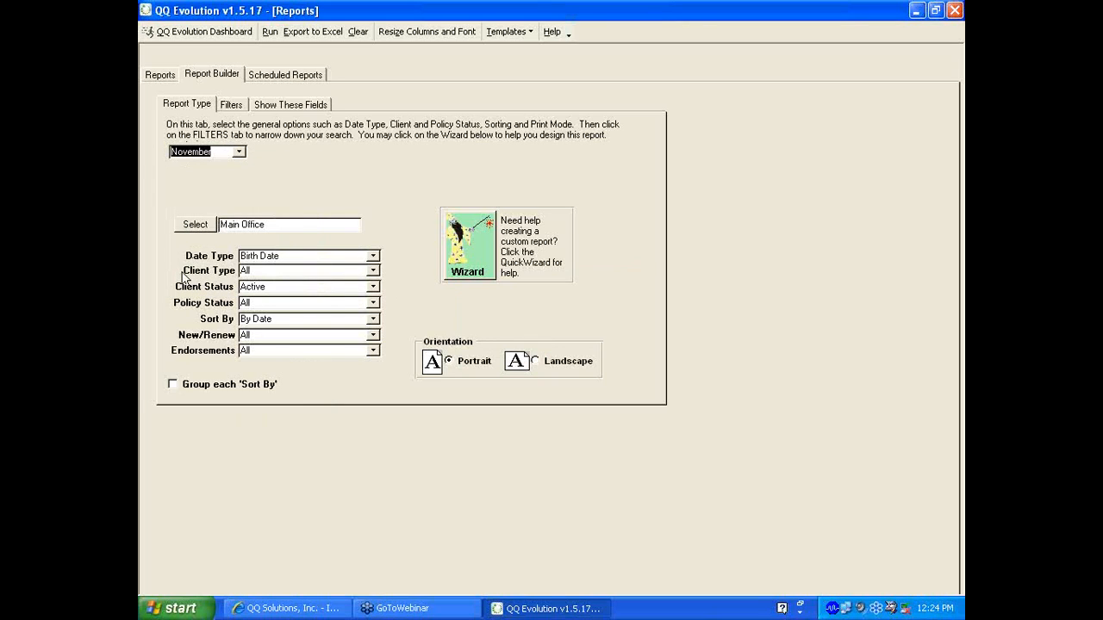
Keep Client Type at All and Client Status at Active
left_click(373, 271)
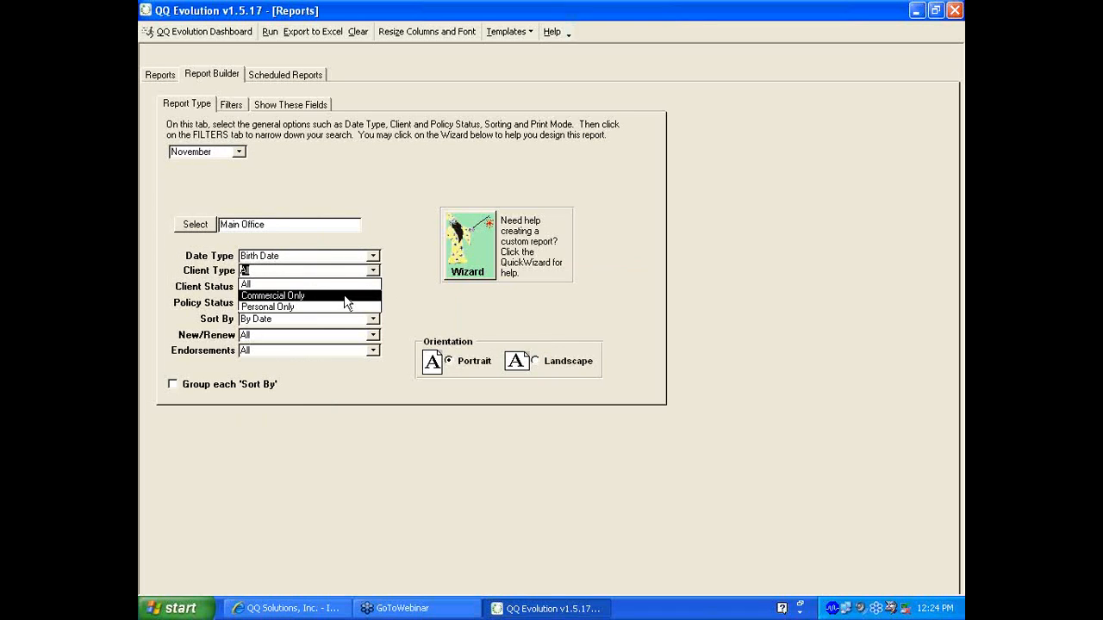
left_click(299, 283)
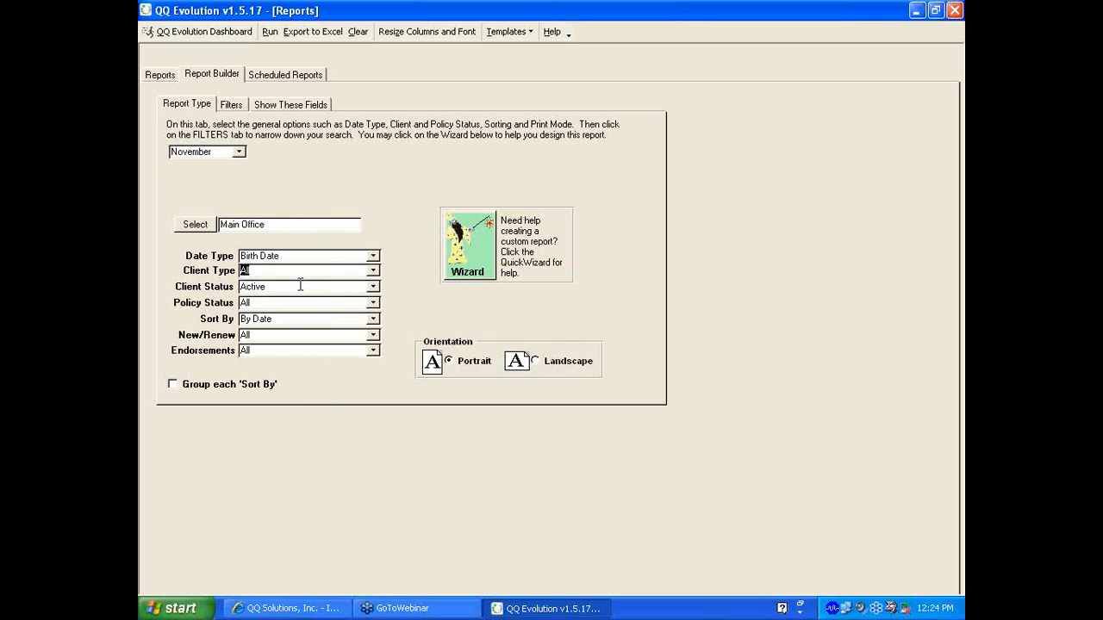
left_click(373, 288)
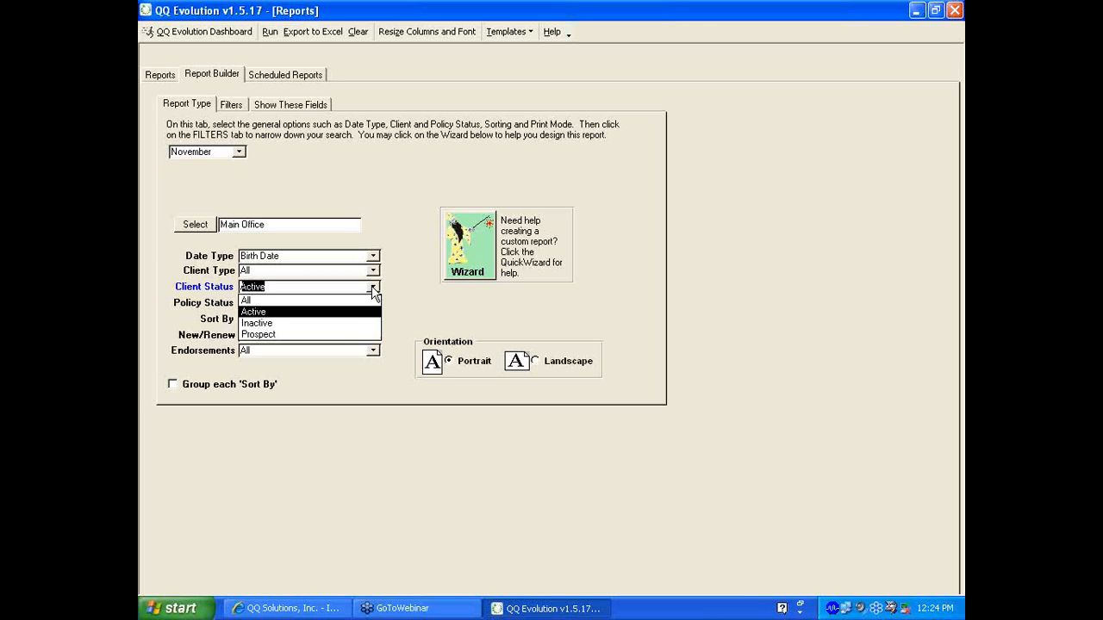
left_click(373, 288)
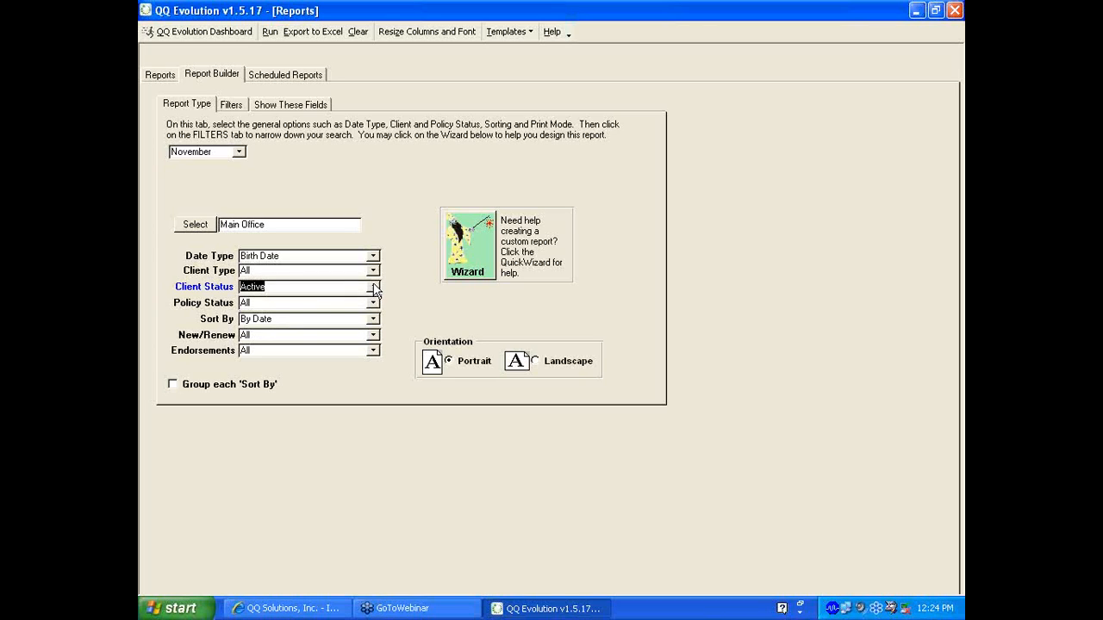
left_click(373, 302)
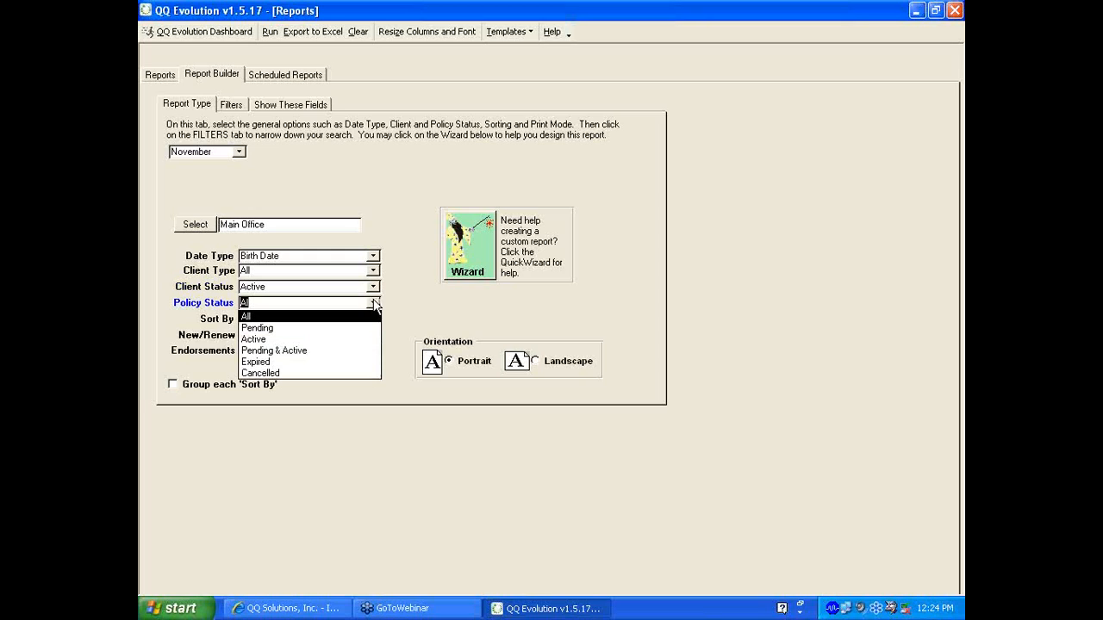
Limit to Pending & Active policies, keep date sorting and all new/renewal business, use landscape
left_click(270, 351)
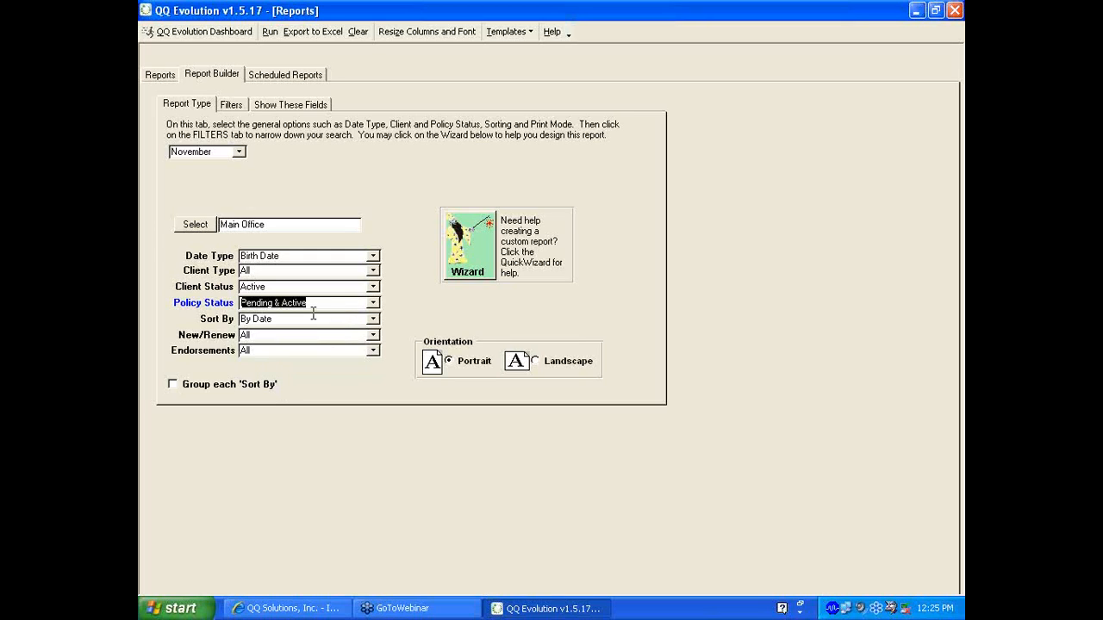
left_click(373, 320)
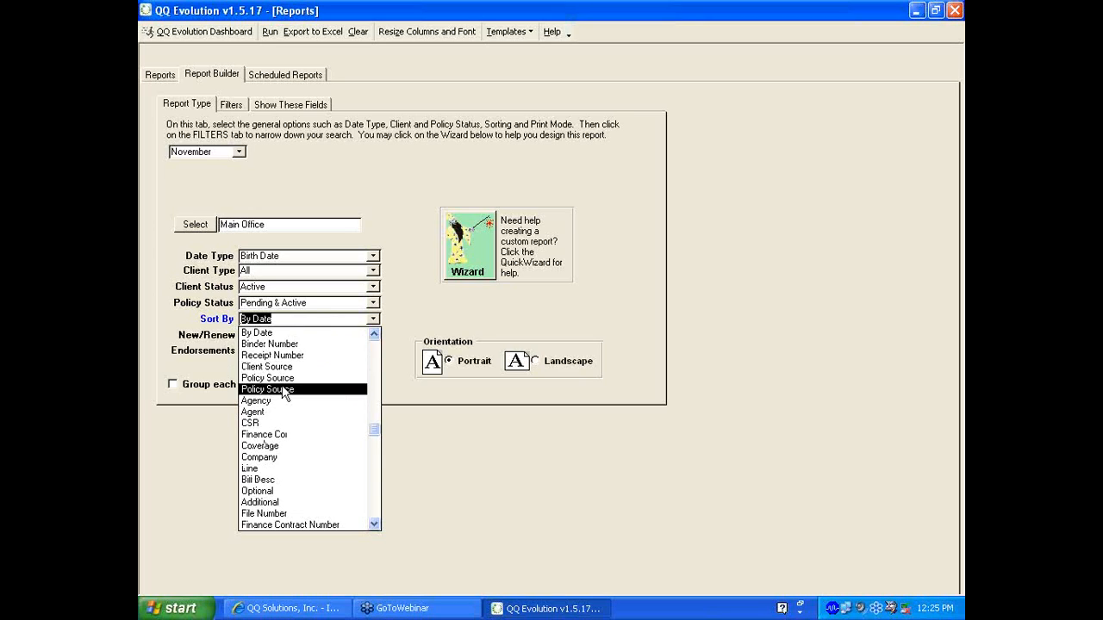
left_click(371, 324)
left_click(373, 335)
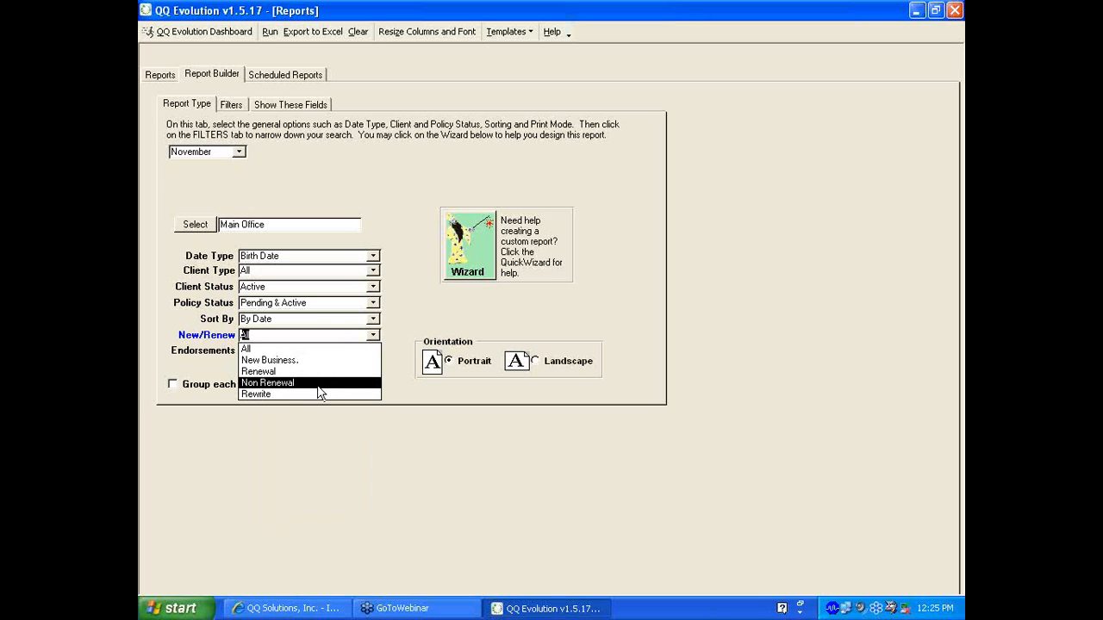
left_click(437, 396)
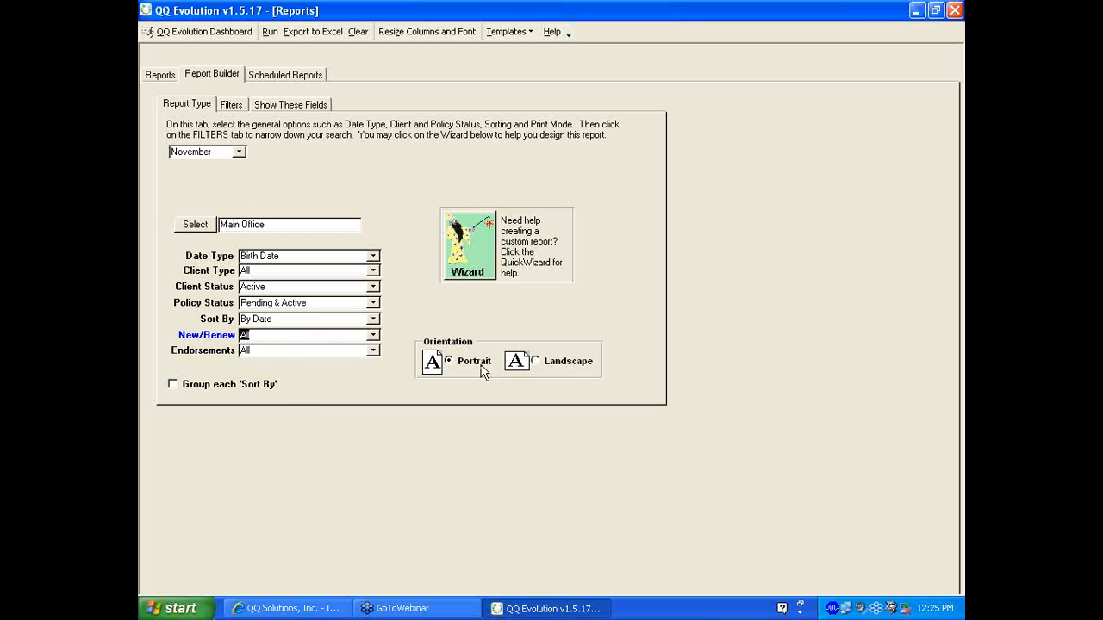
left_click(535, 361)
left_click(233, 105)
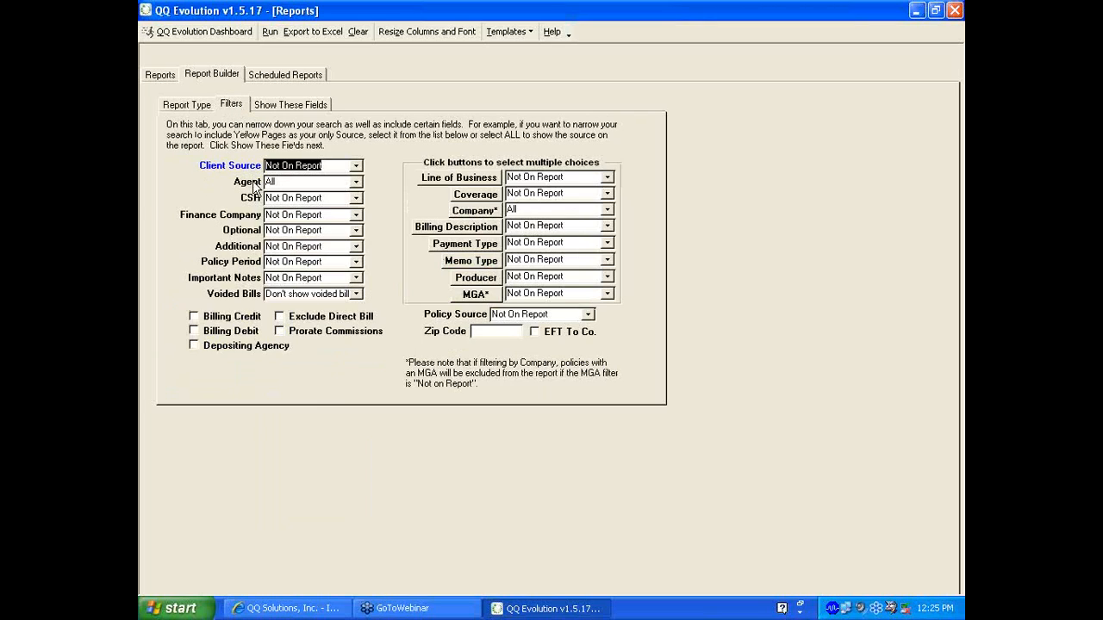
Switch the Agent filter from a single agent back to Not On Report
left_click(356, 182)
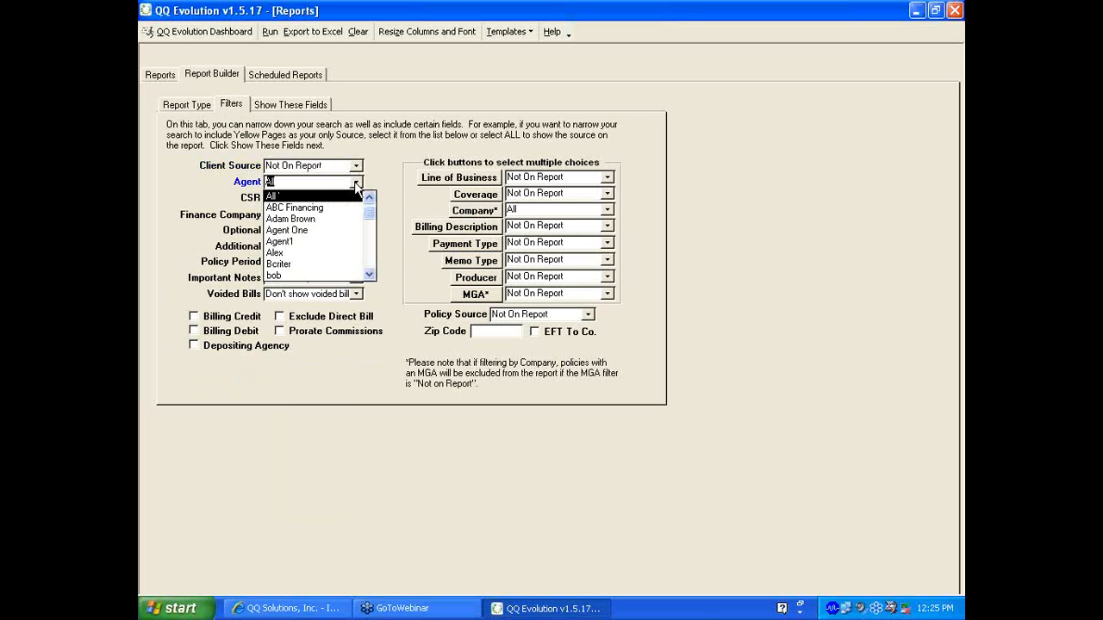
left_click(316, 219)
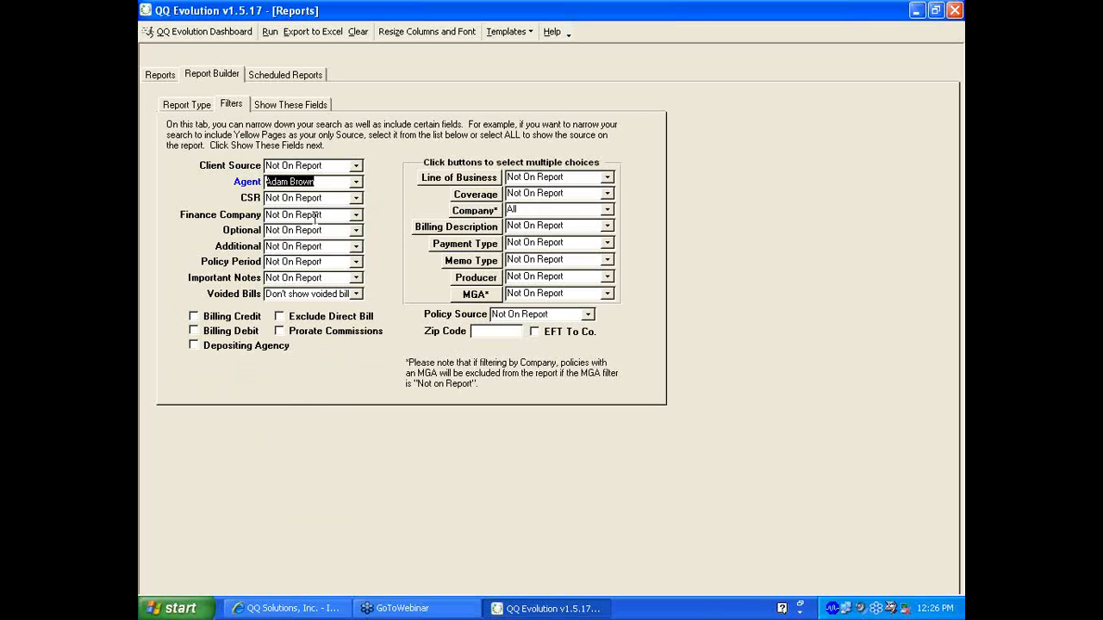
left_click(356, 183)
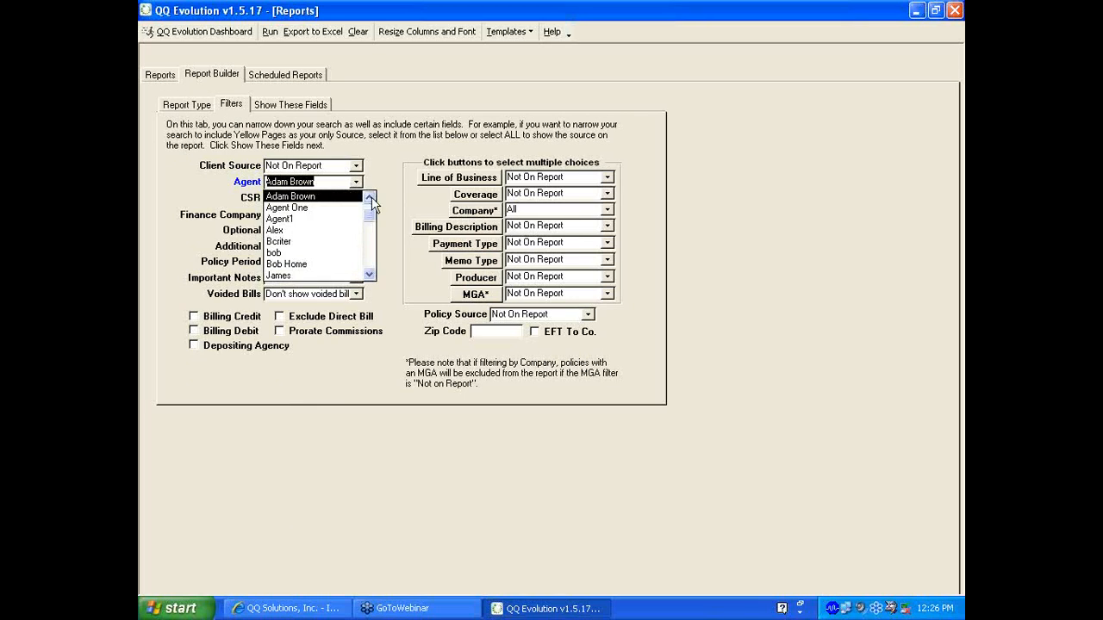
scroll(356, 200, "up", 1)
left_click(369, 197)
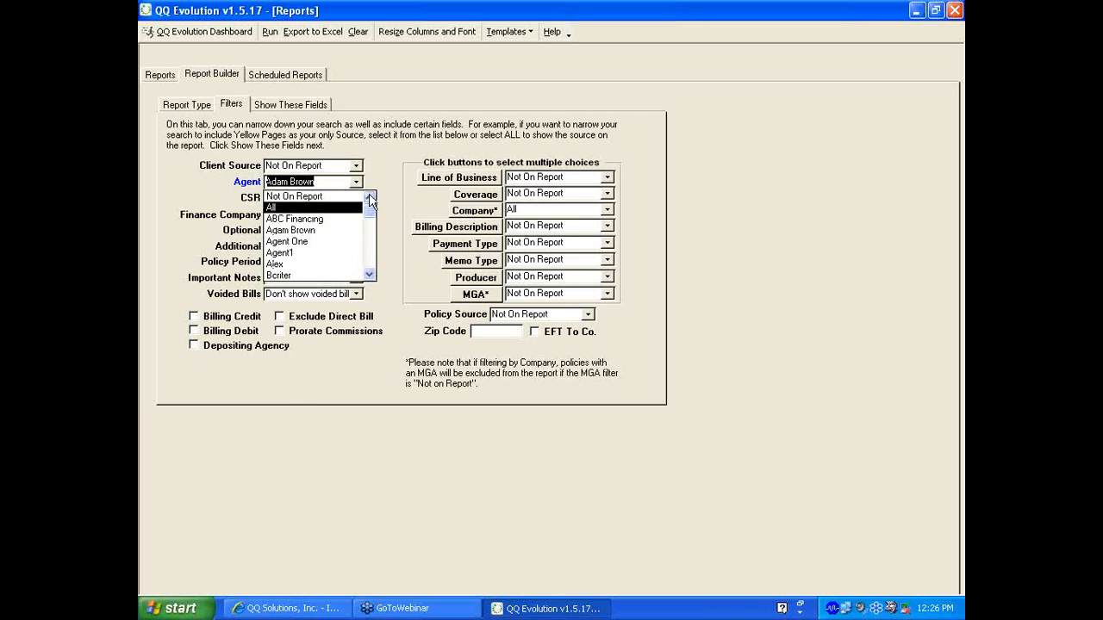
left_click(313, 197)
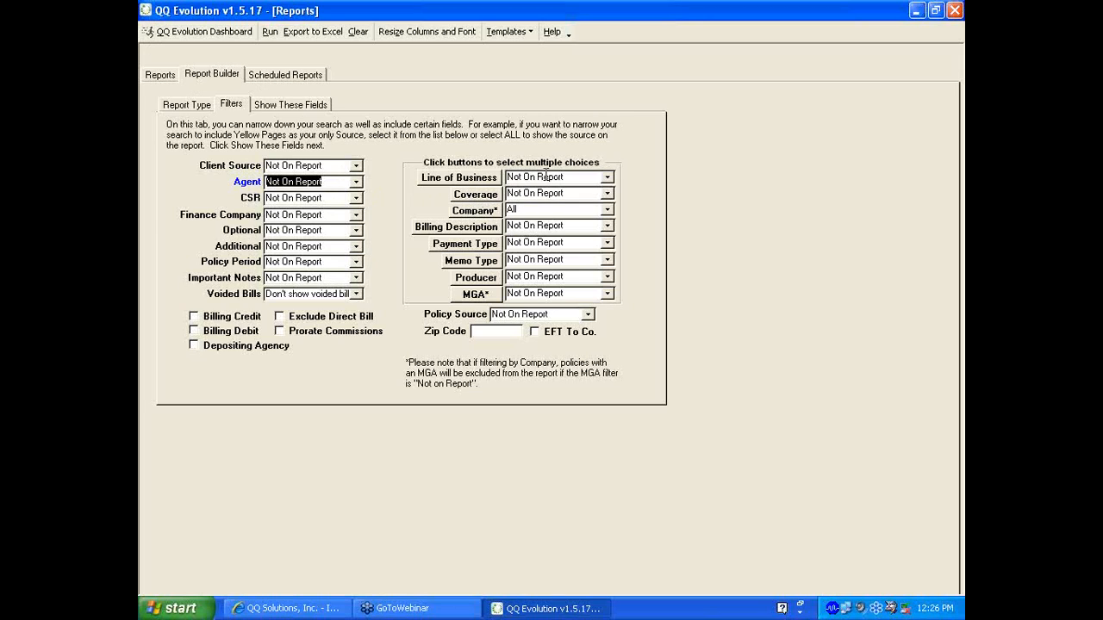
left_click(604, 176)
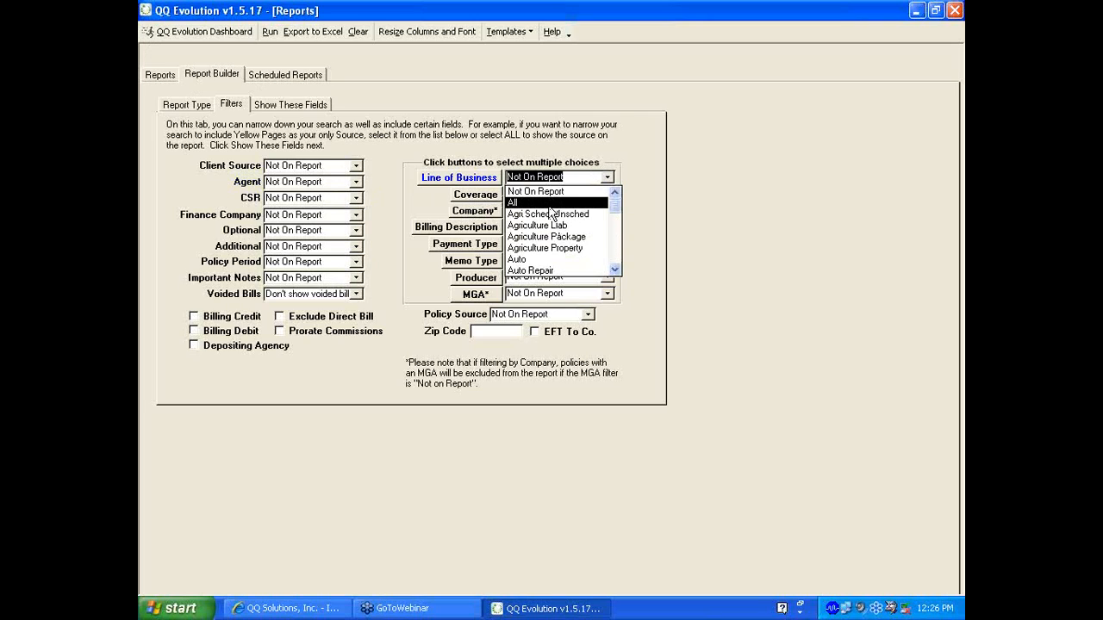
Leave Line of Business unfiltered, cancelling the multi-select after trying Auto Repair
left_click(461, 181)
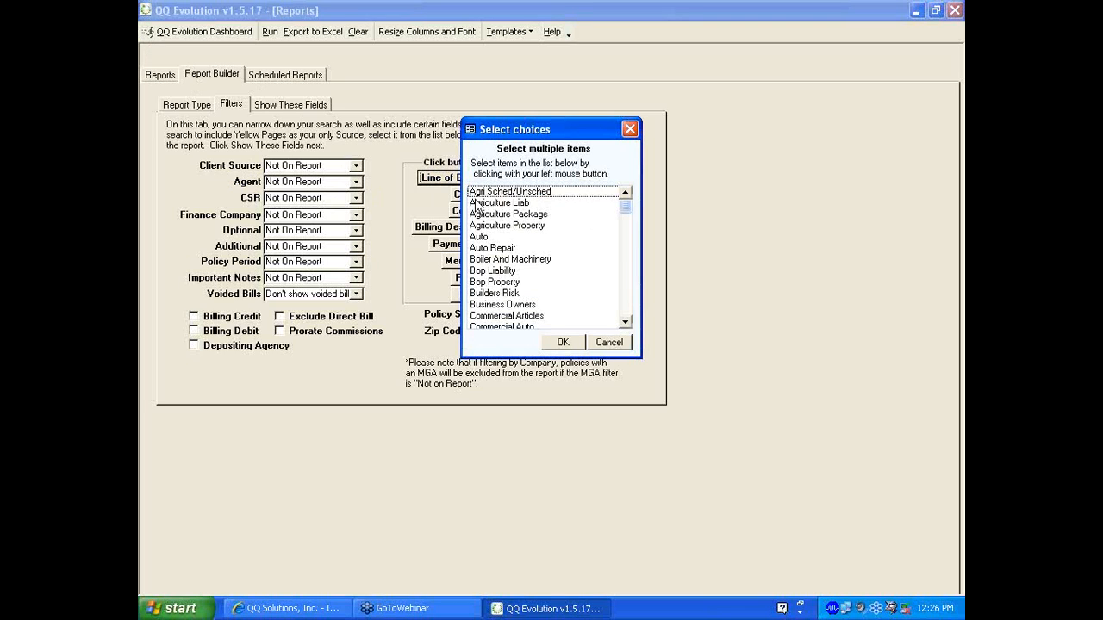
left_click(483, 248)
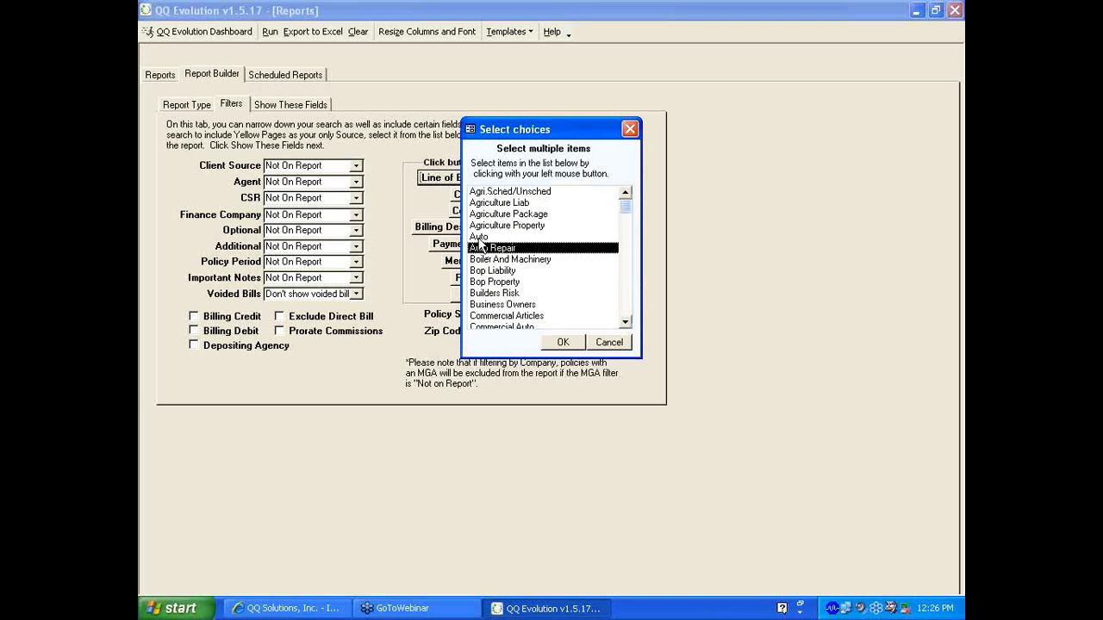
double_click(492, 237)
left_click(608, 343)
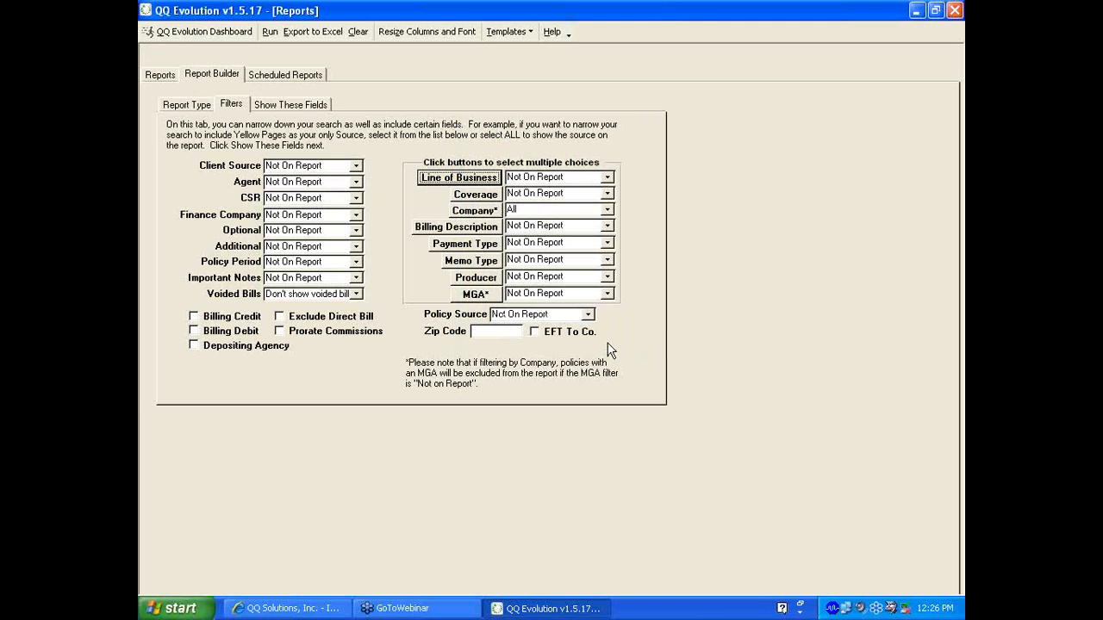
Set the Company filter to Not On Report and leave MGA unfiltered
left_click(607, 210)
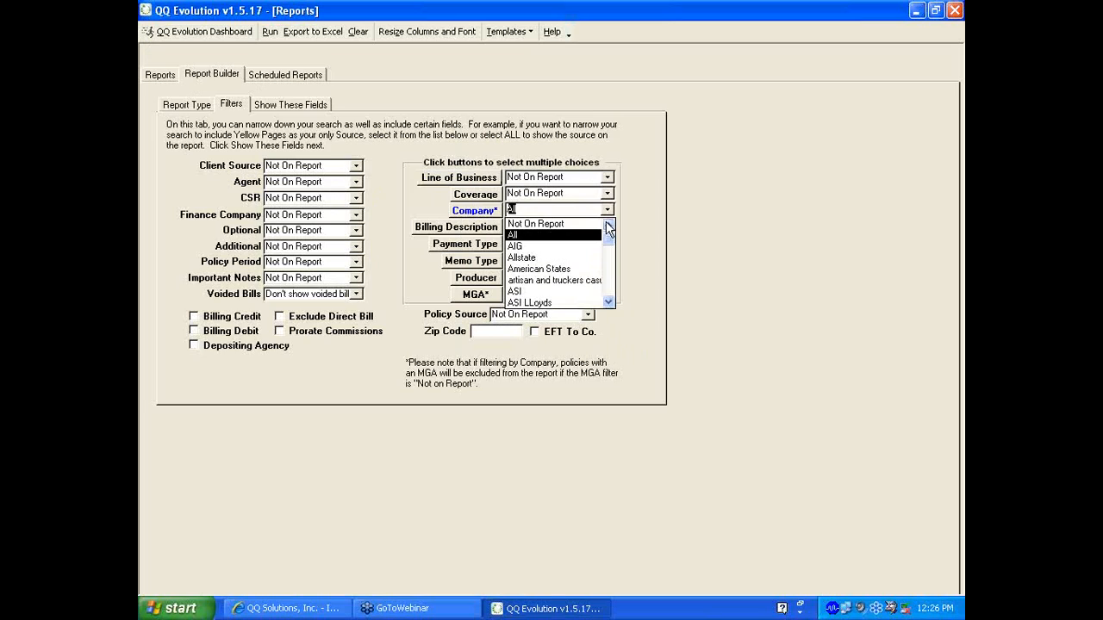
left_click(552, 224)
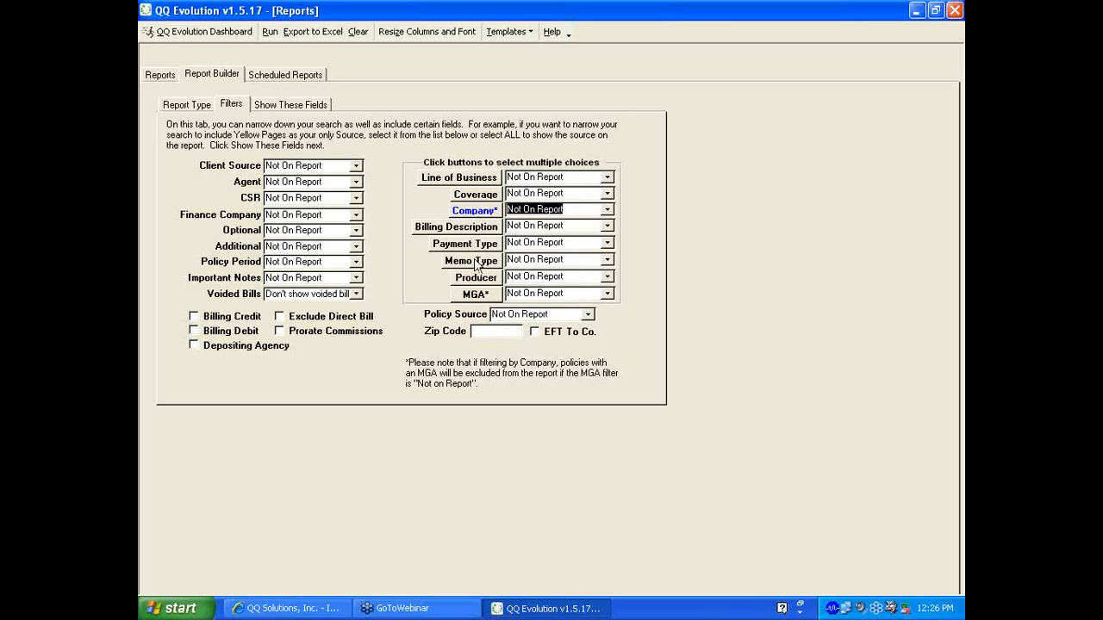
left_click(475, 296)
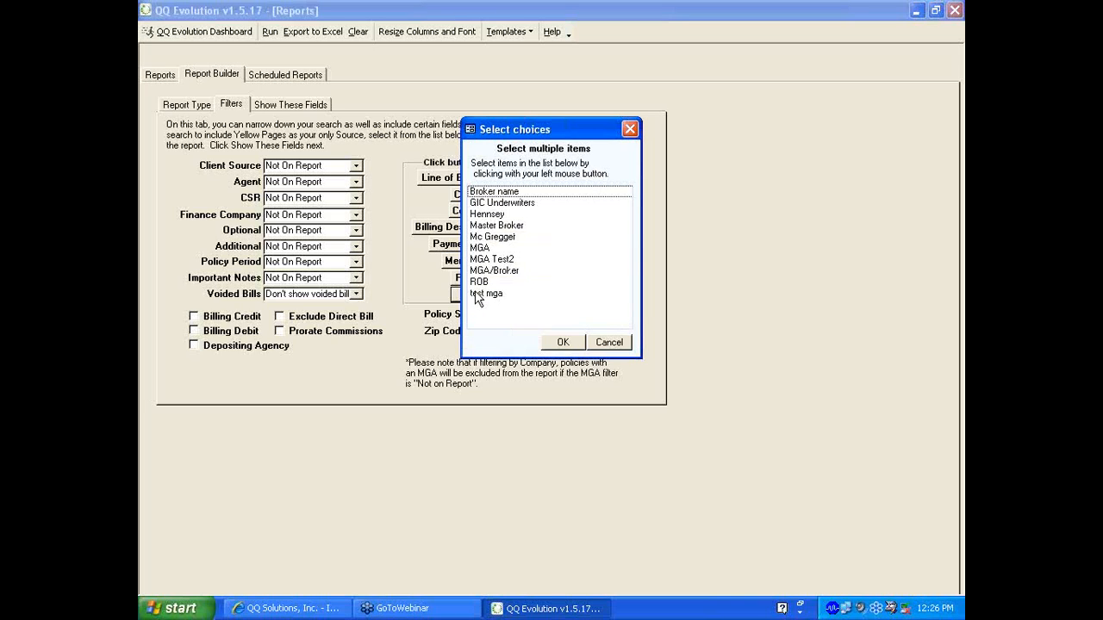
left_click(600, 344)
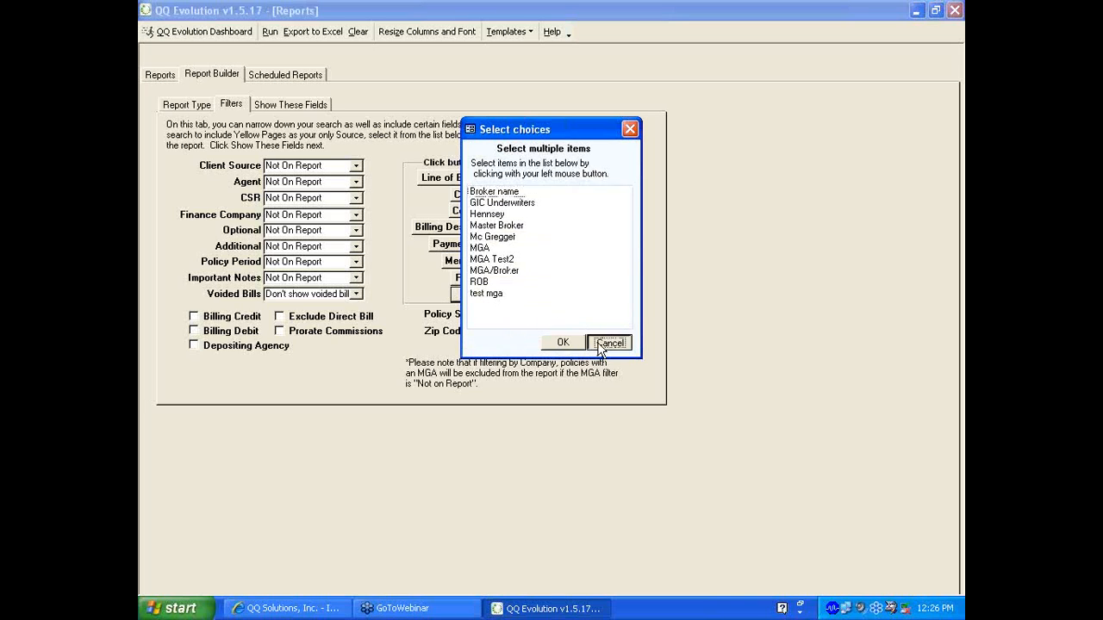
Add EMail and Address under Show These Fields, then run the November birth-date report
left_click(290, 105)
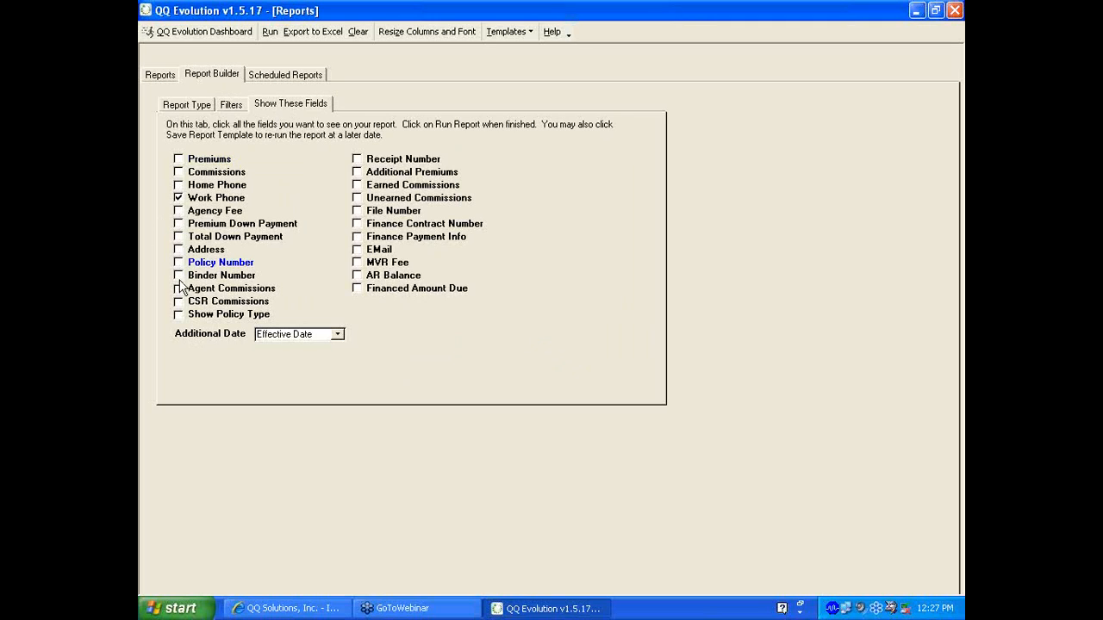
left_click(363, 251)
left_click(179, 250)
left_click(271, 34)
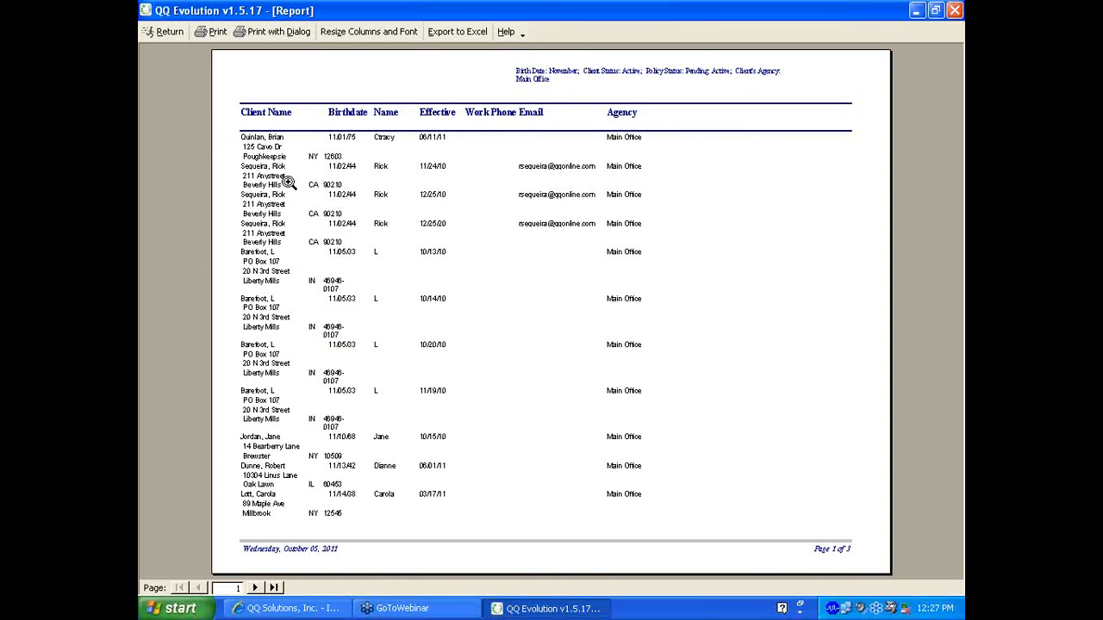
Zoom into the report preview and scroll through page 1
left_click(287, 181)
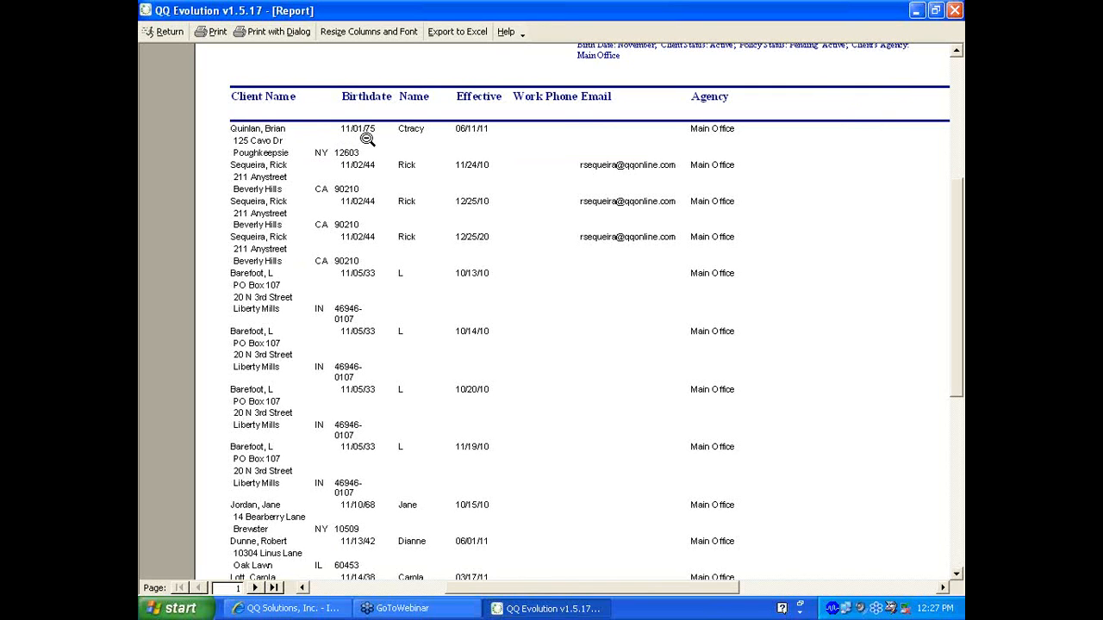
scroll(287, 169, "down", 1)
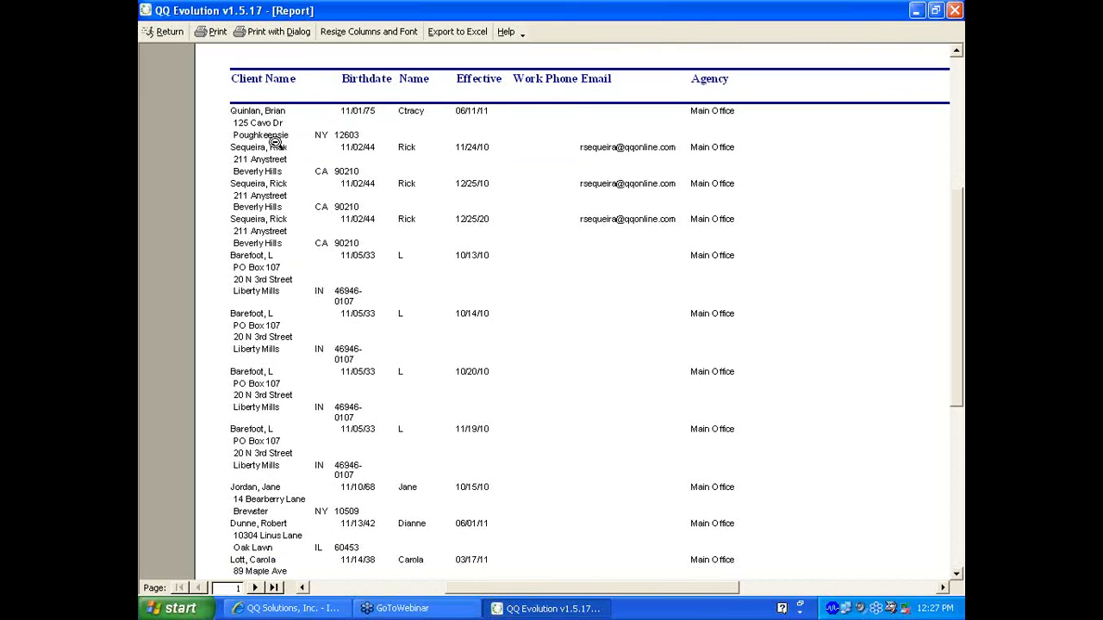
scroll(274, 142, "down", 4)
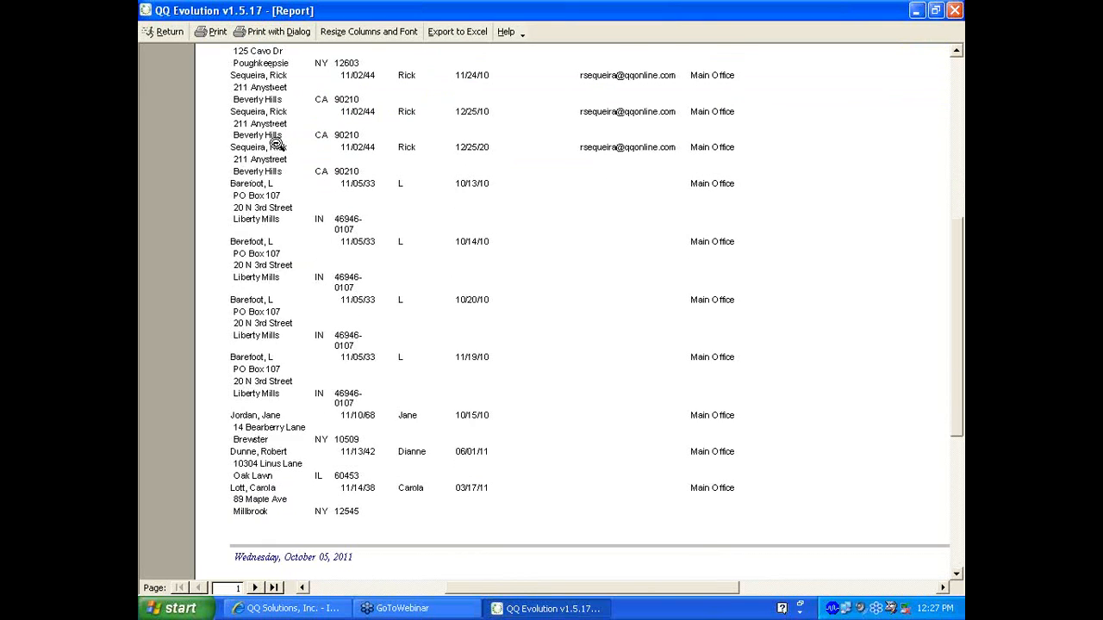
scroll(278, 146, "down", 1)
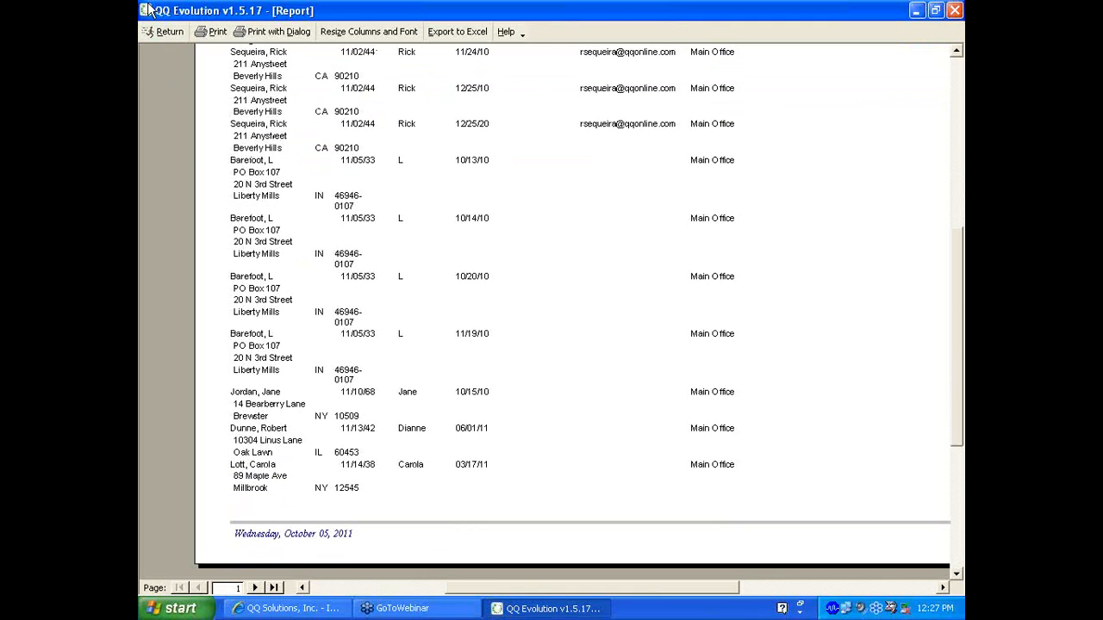
left_click(943, 587)
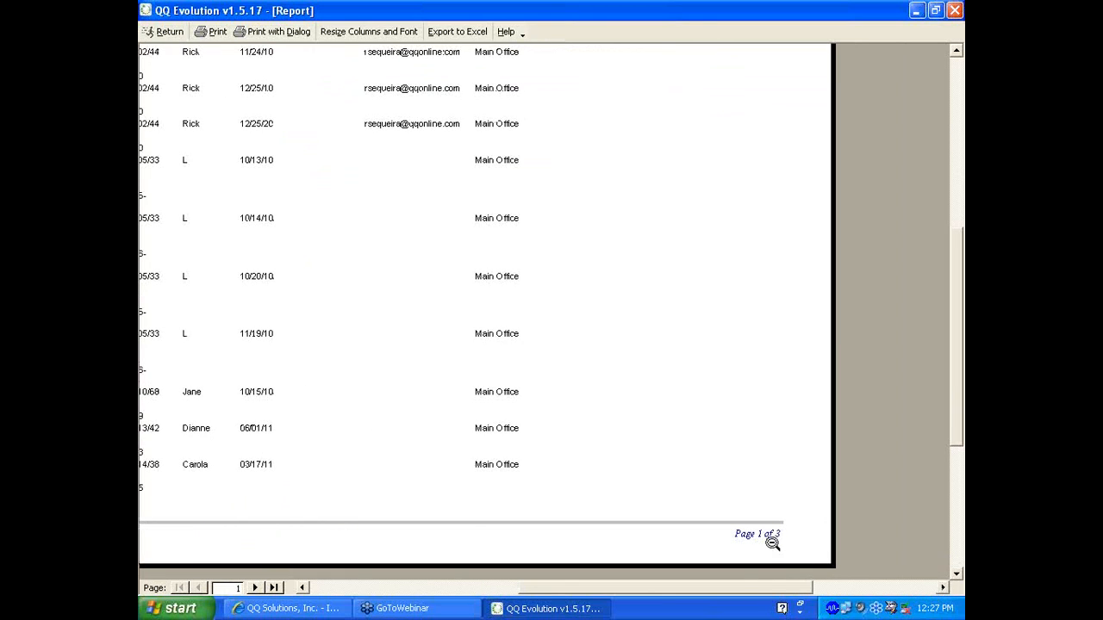
left_click(379, 589)
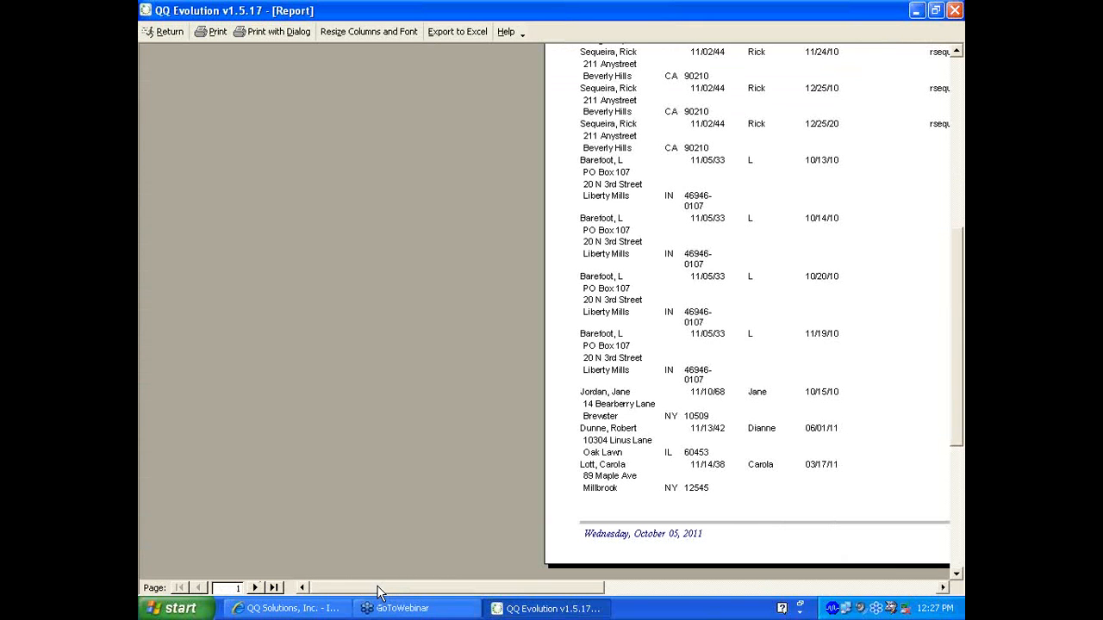
left_click(943, 586)
left_click(943, 587)
left_click(943, 588)
left_click(944, 588)
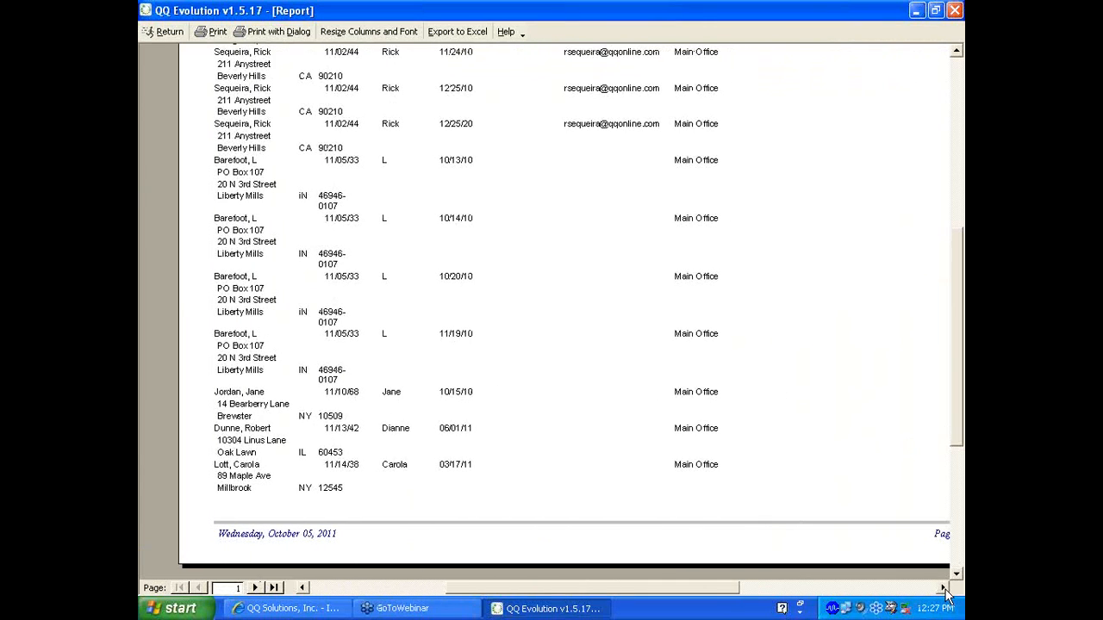
left_click(943, 587)
left_click(944, 587)
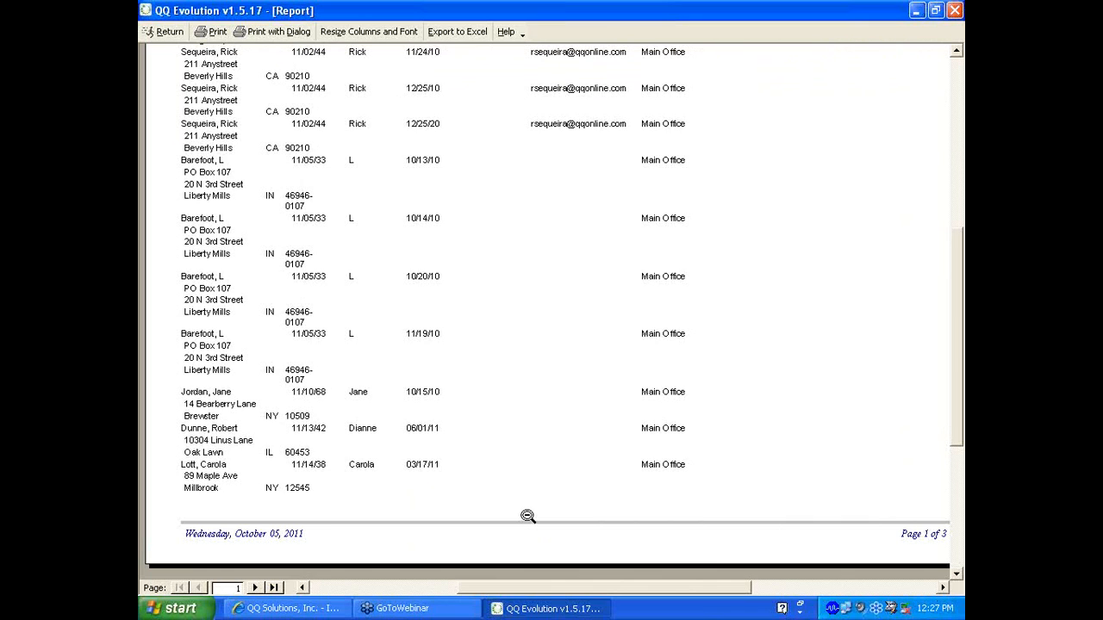
Advance to page 3 and zoom in on its Total: 24
left_click(256, 587)
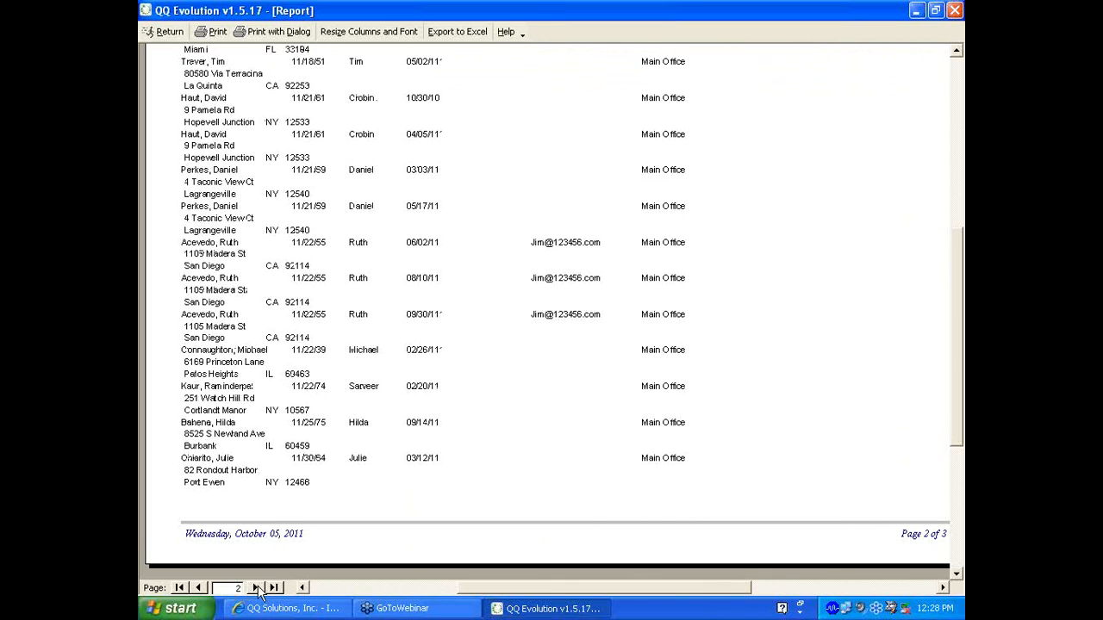
left_click(257, 587)
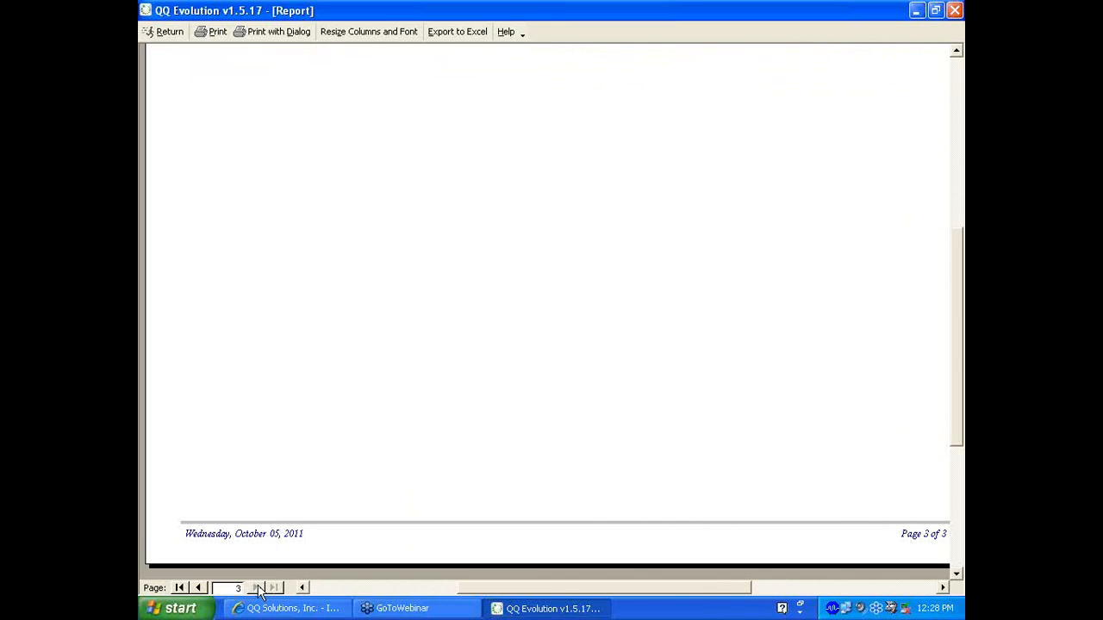
left_click(949, 413)
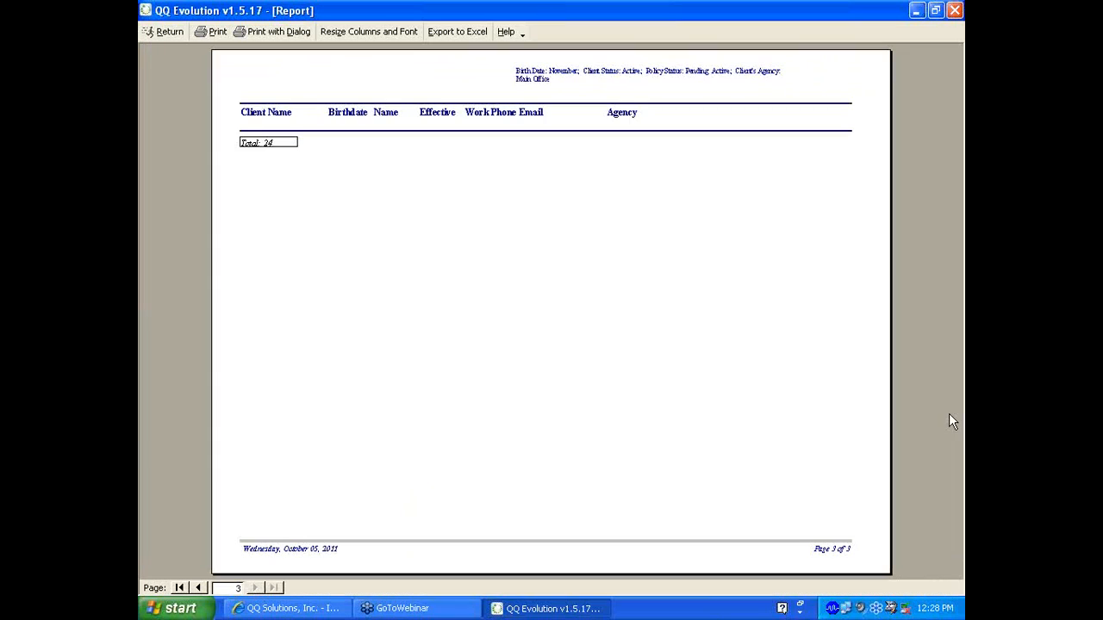
left_click(530, 81)
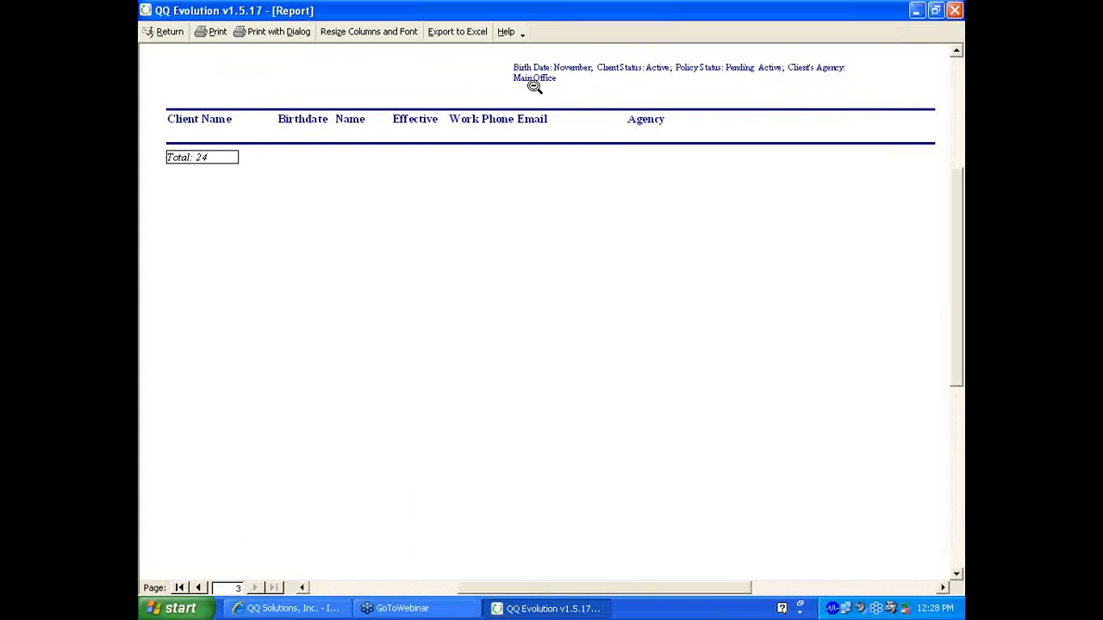
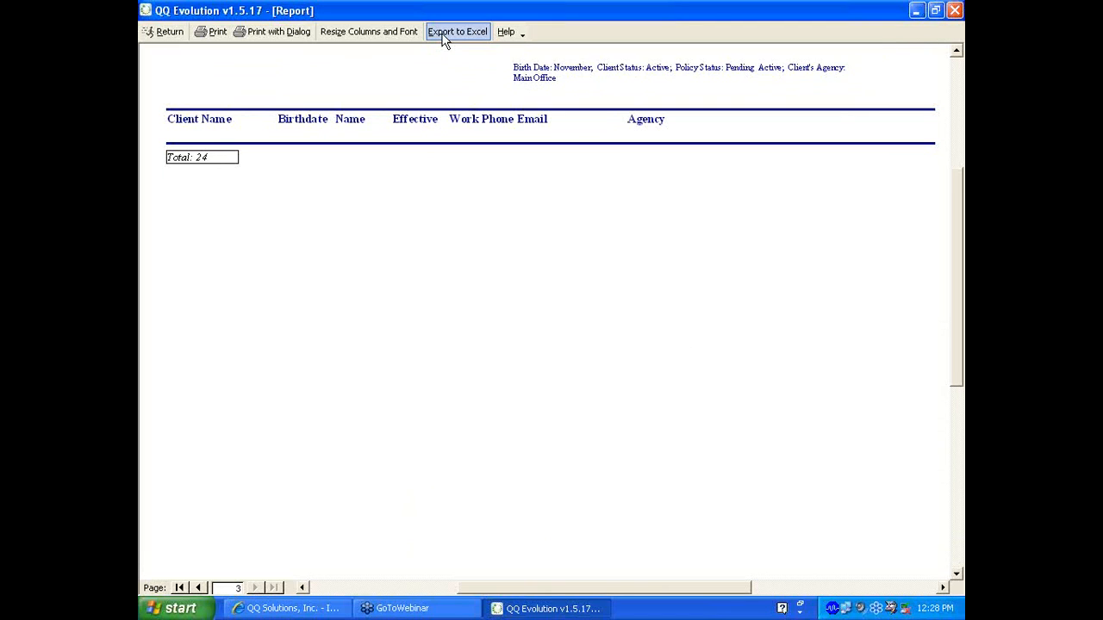
Open the Resize Columns and Font dialog for the November birthday report
left_click(343, 33)
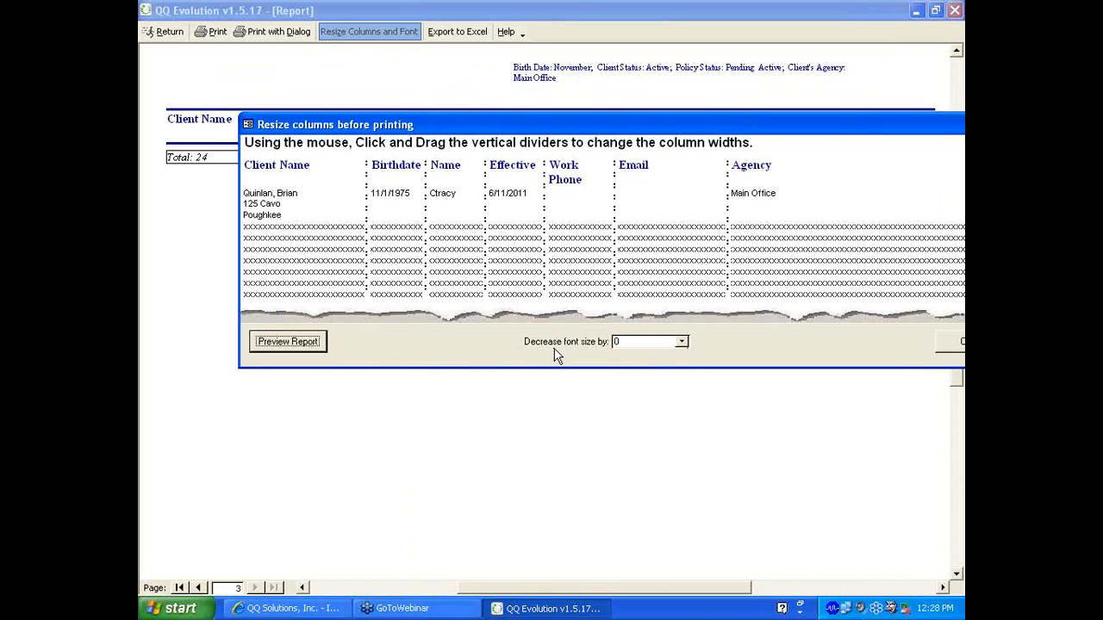
Set Decrease font size by to 1, after briefly trying 2
left_click(682, 343)
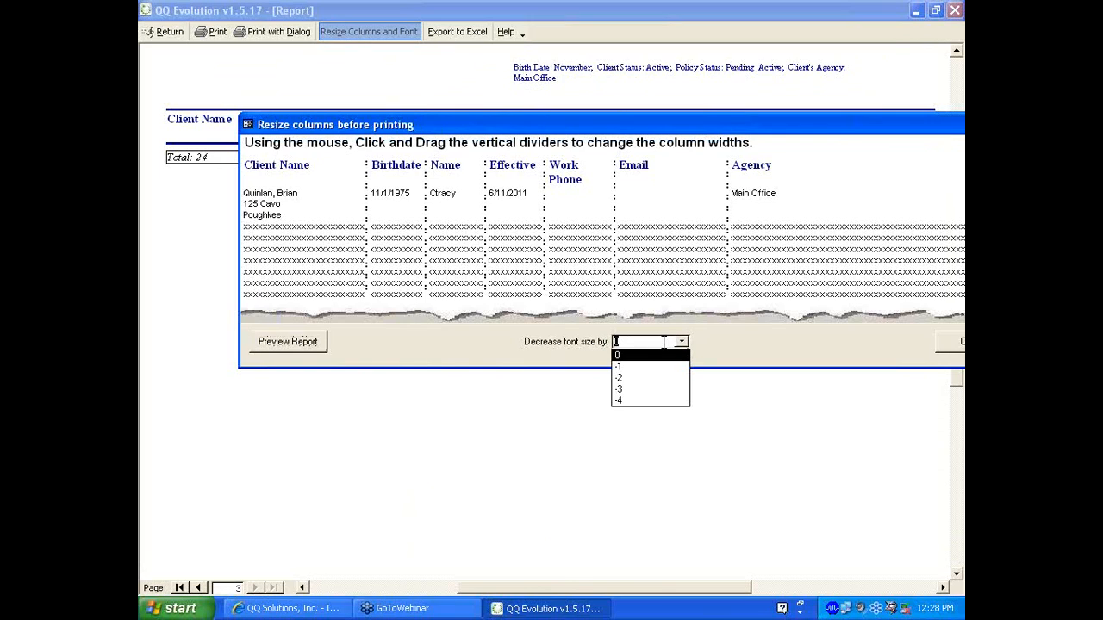
left_click(639, 368)
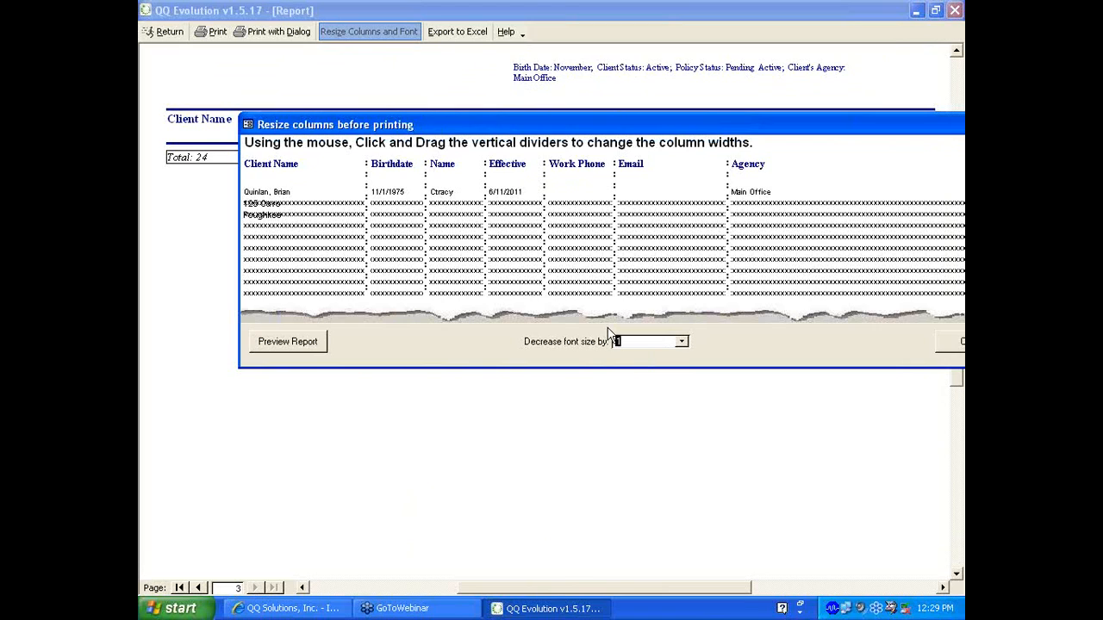
left_click(682, 342)
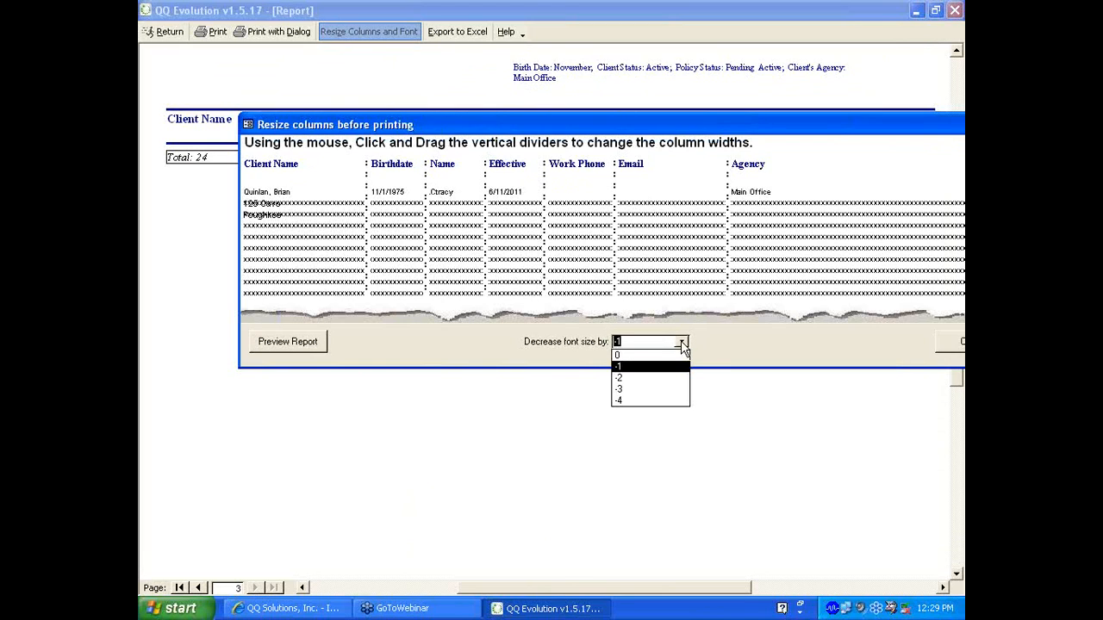
left_click(652, 384)
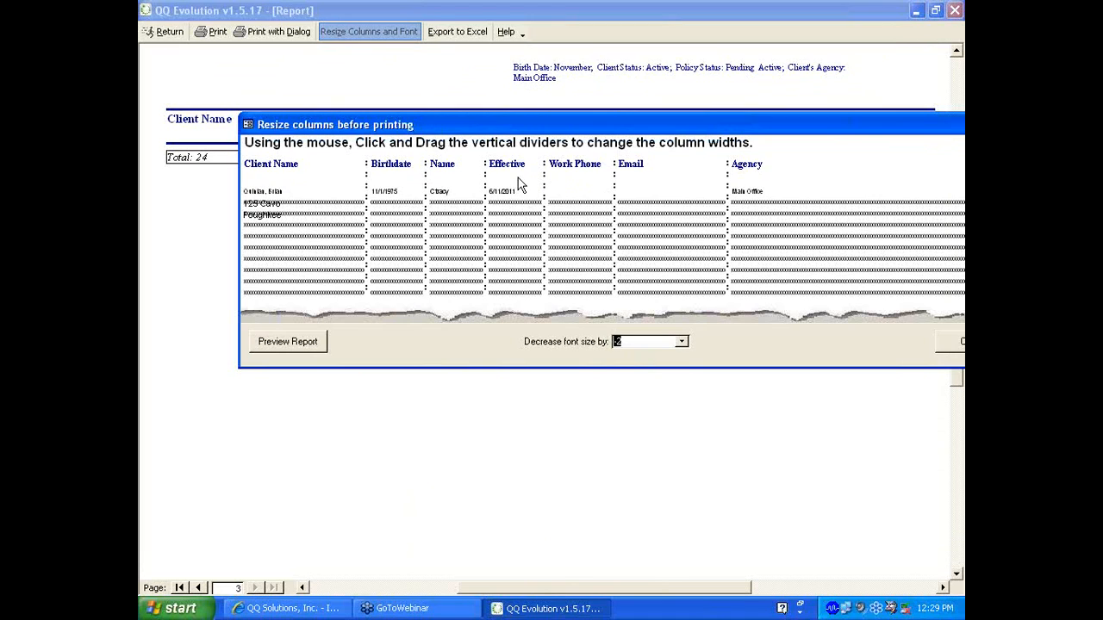
left_click(681, 342)
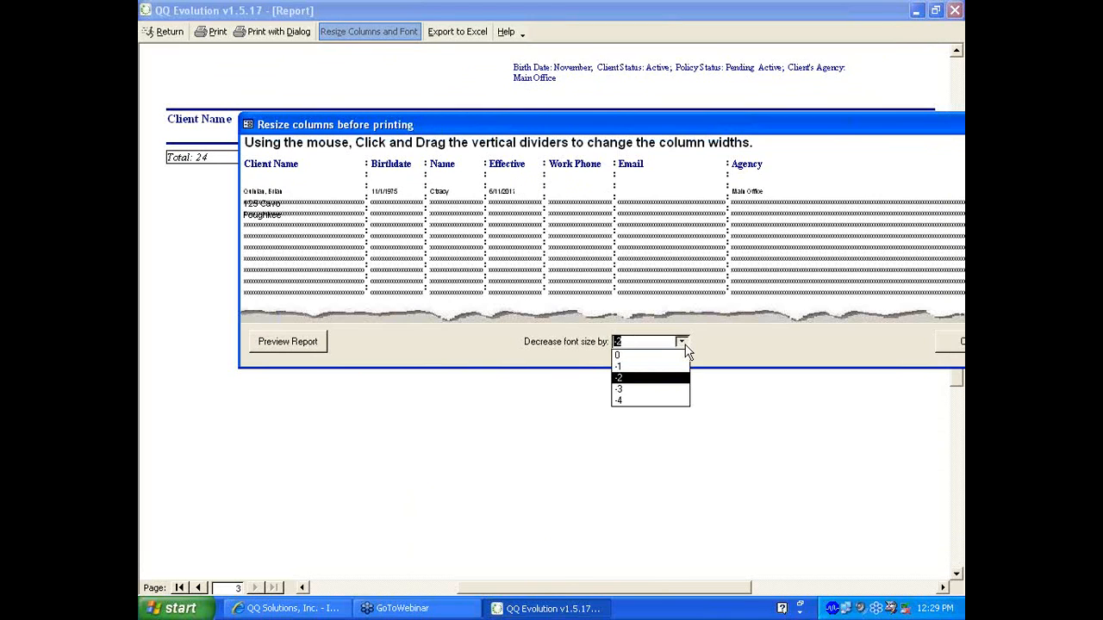
left_click(642, 364)
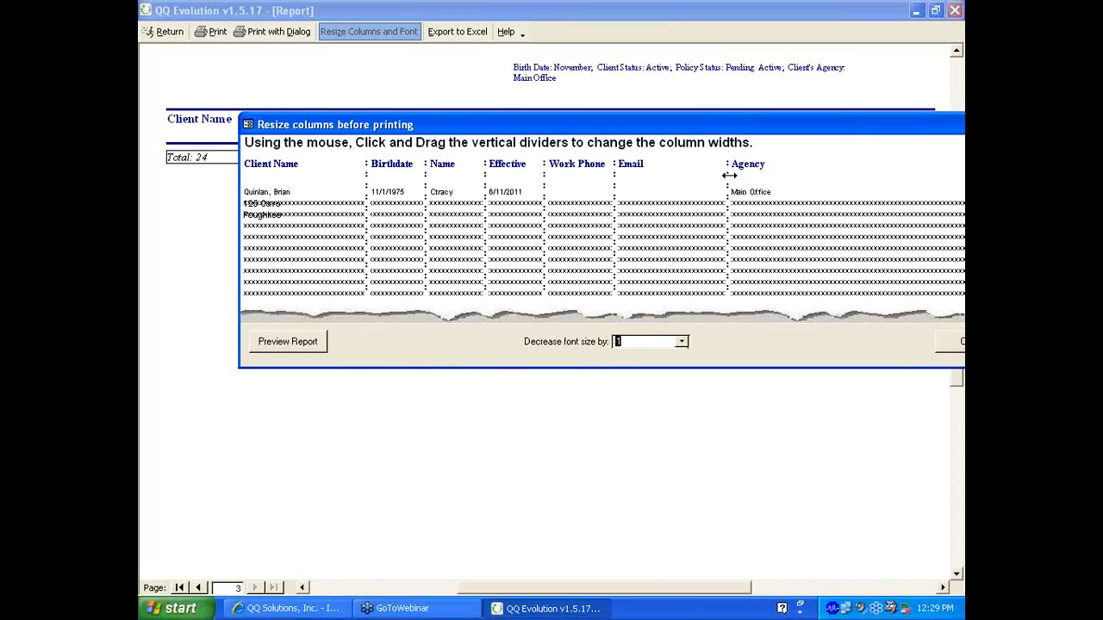
Narrow the Email, Name and Client Name columns so Agency, Effective and Birthdate widen
left_click_drag(727, 177, 682, 177)
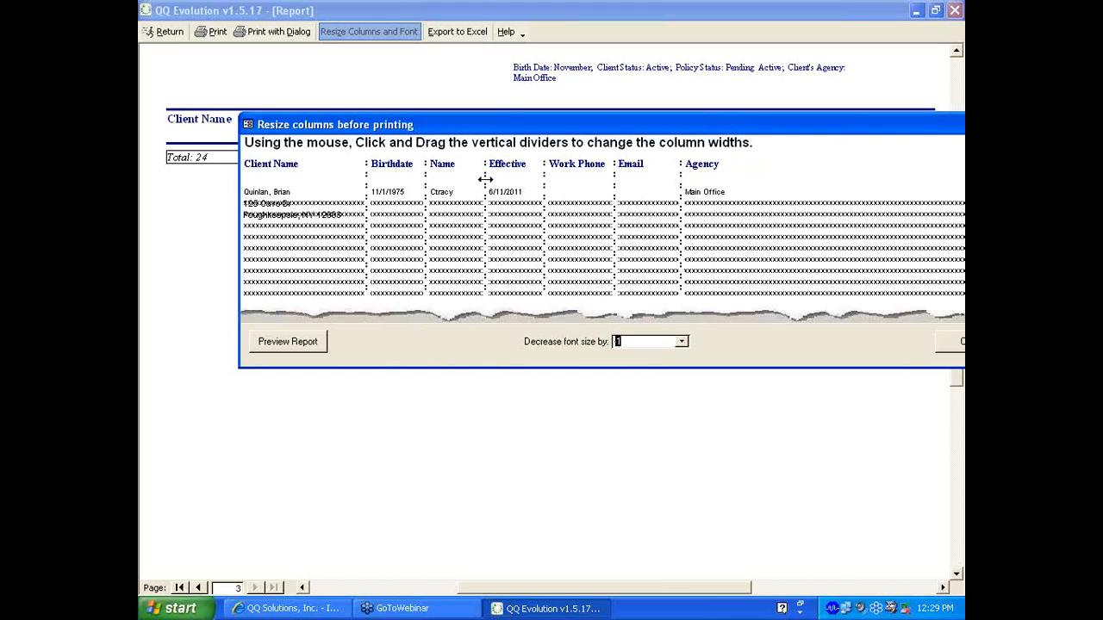
left_click_drag(485, 179, 463, 178)
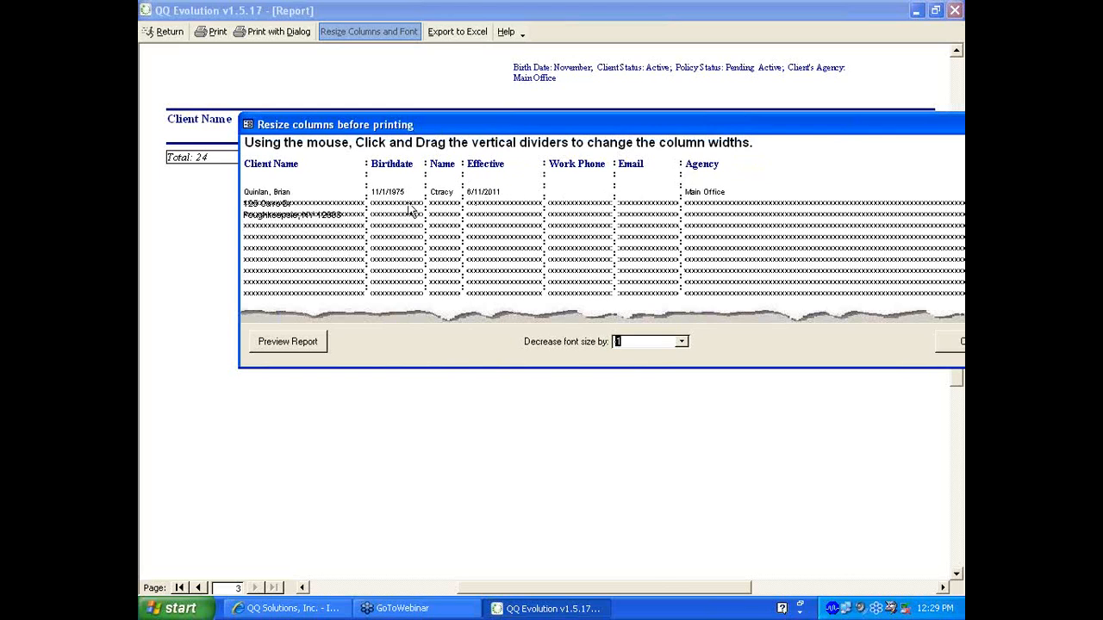
left_click_drag(366, 187, 340, 184)
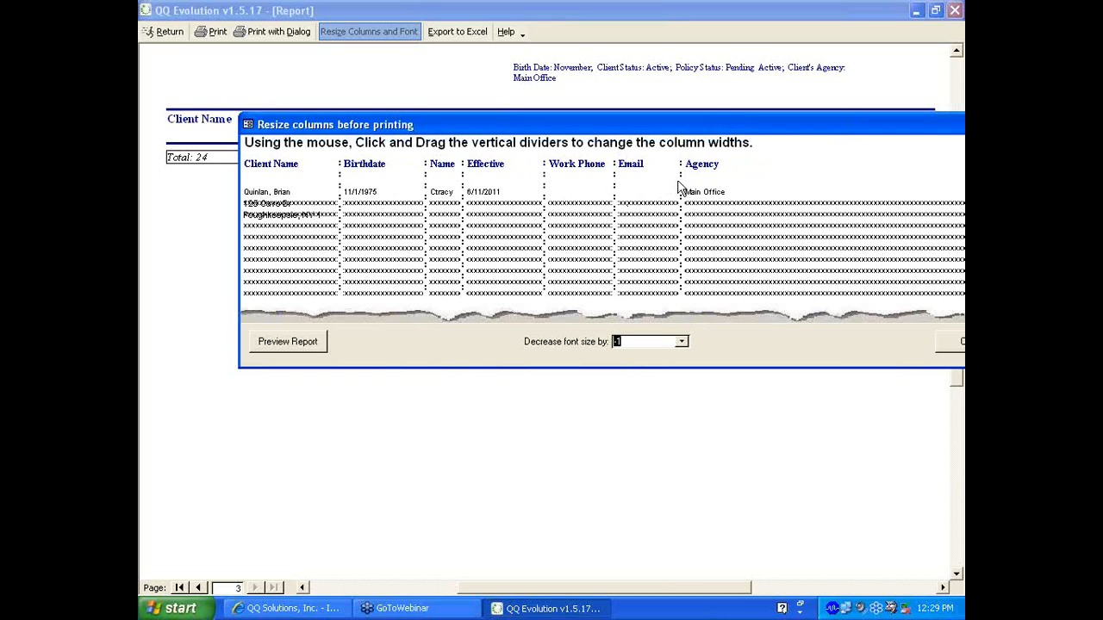
left_click_drag(679, 184, 664, 180)
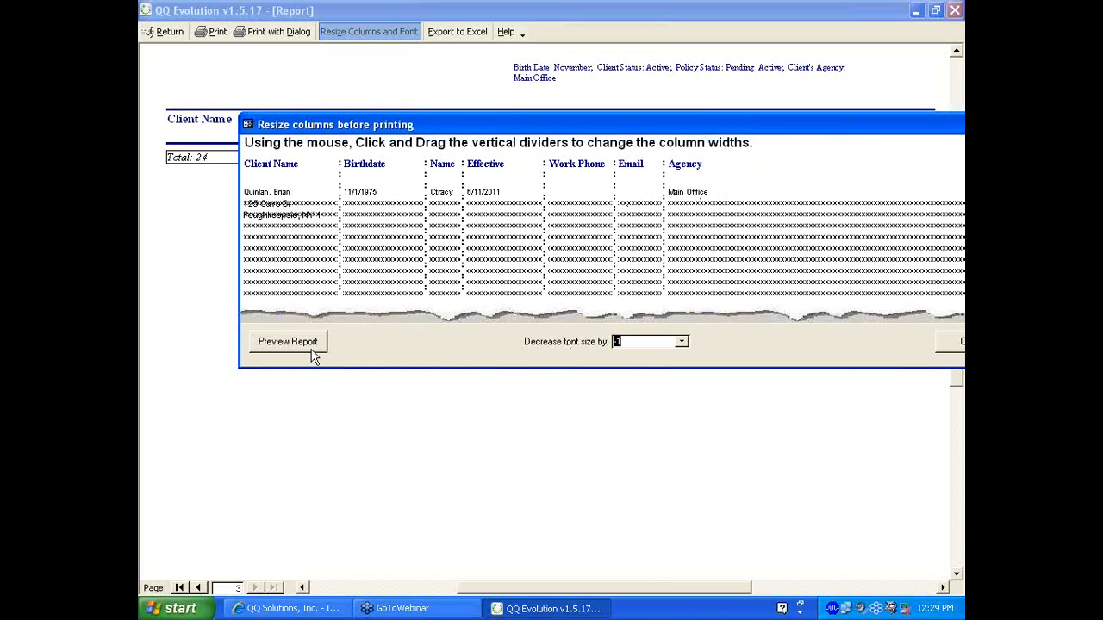
Preview the resized report at full size, then return to the Report Builder settings
left_click(288, 342)
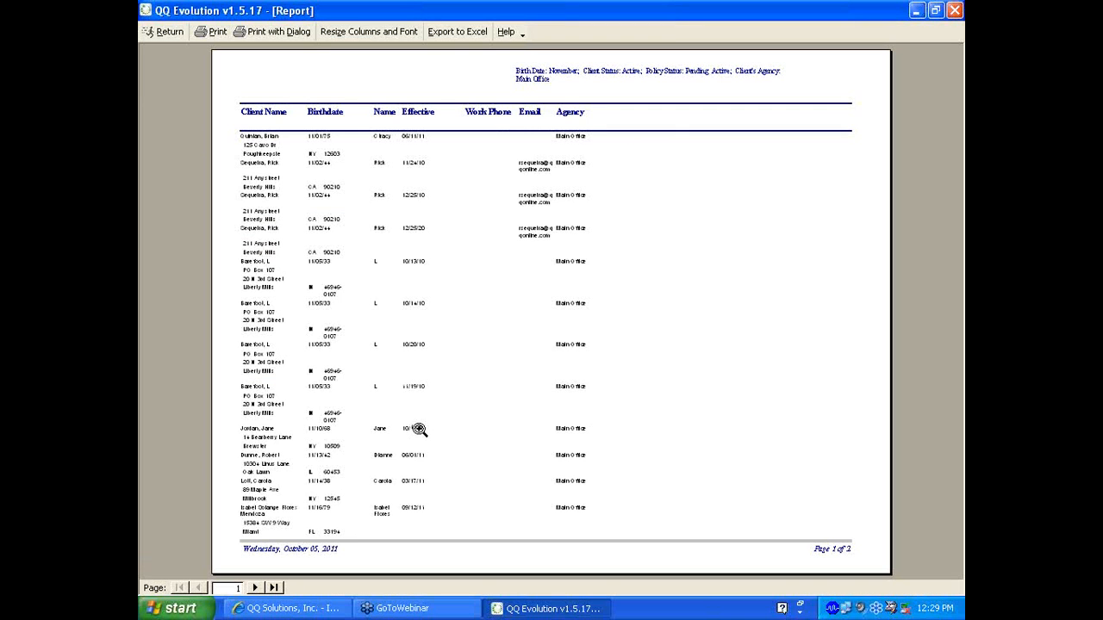
left_click(469, 279)
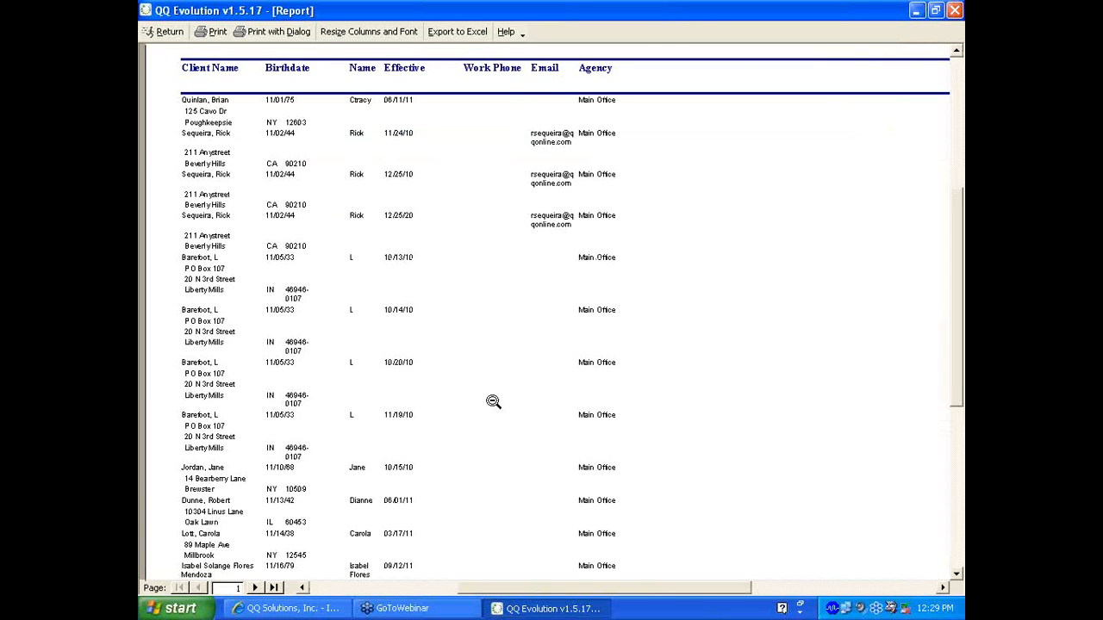
scroll(493, 401, "up", 2)
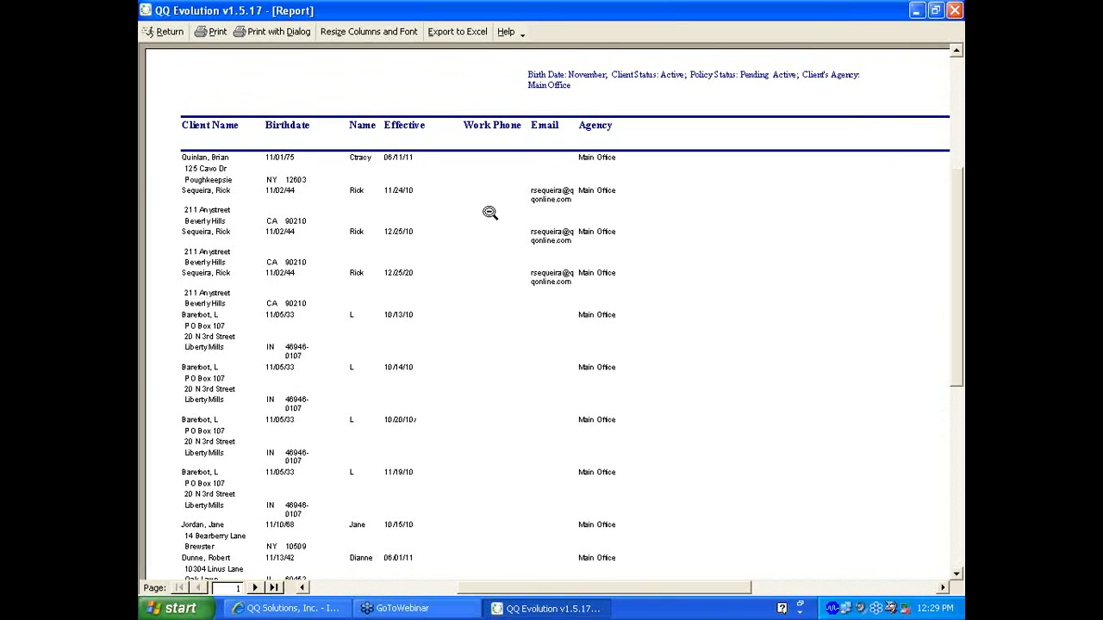
left_click(165, 31)
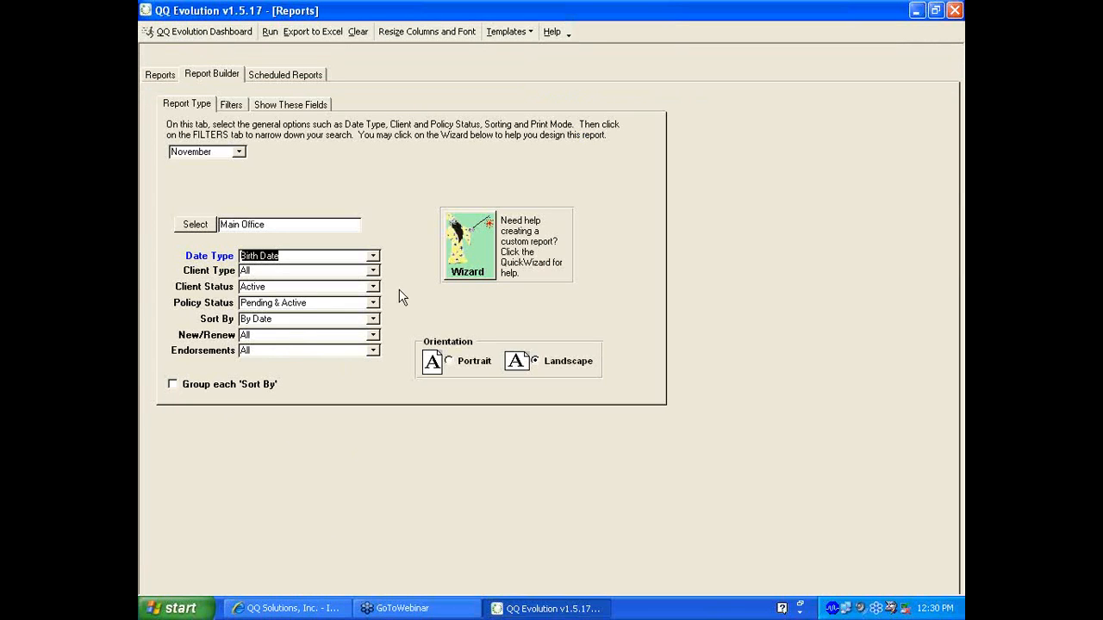
Switch Date Type to Effective Date and reset the dates to 10/1/2011–10/31/2011
left_click(373, 257)
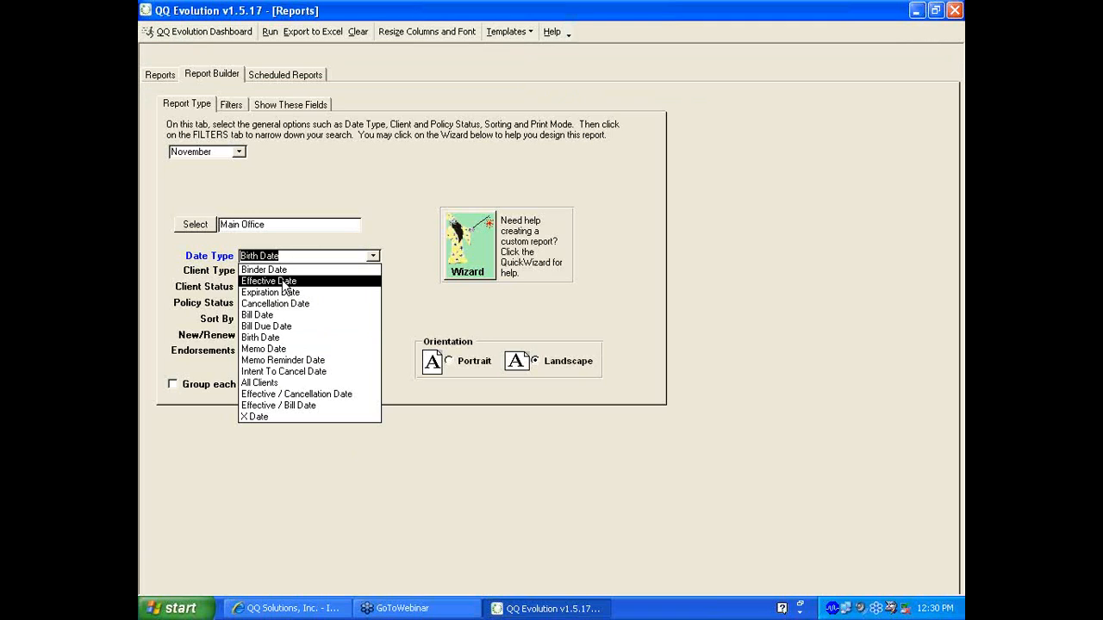
left_click(284, 282)
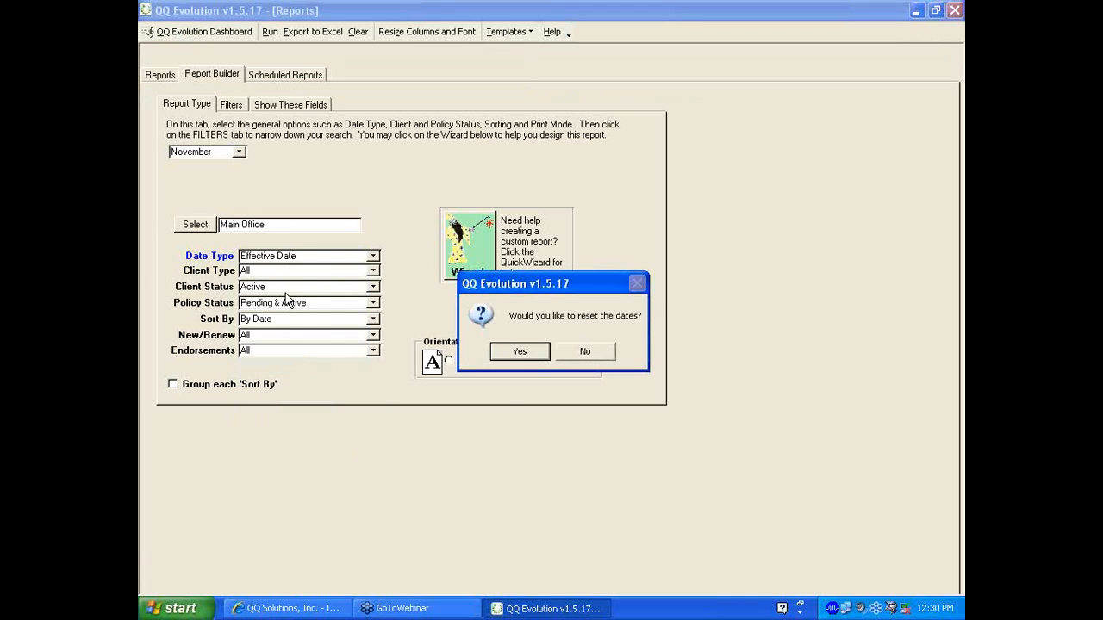
left_click(518, 351)
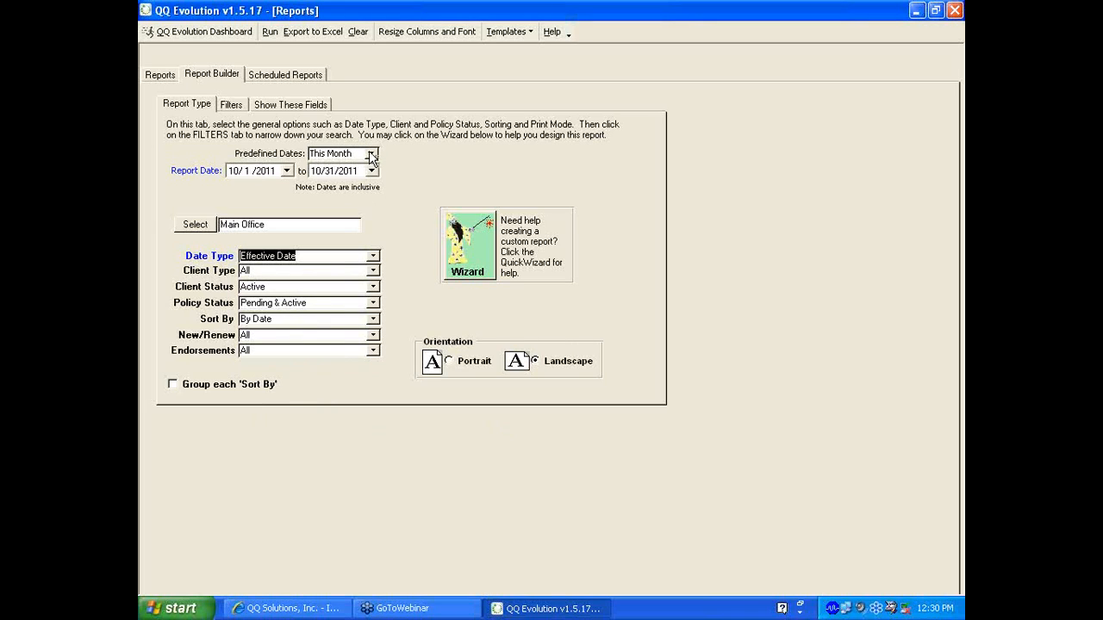
Keep Client Type All and Client Status Active, and sort the report by Agent
left_click(373, 272)
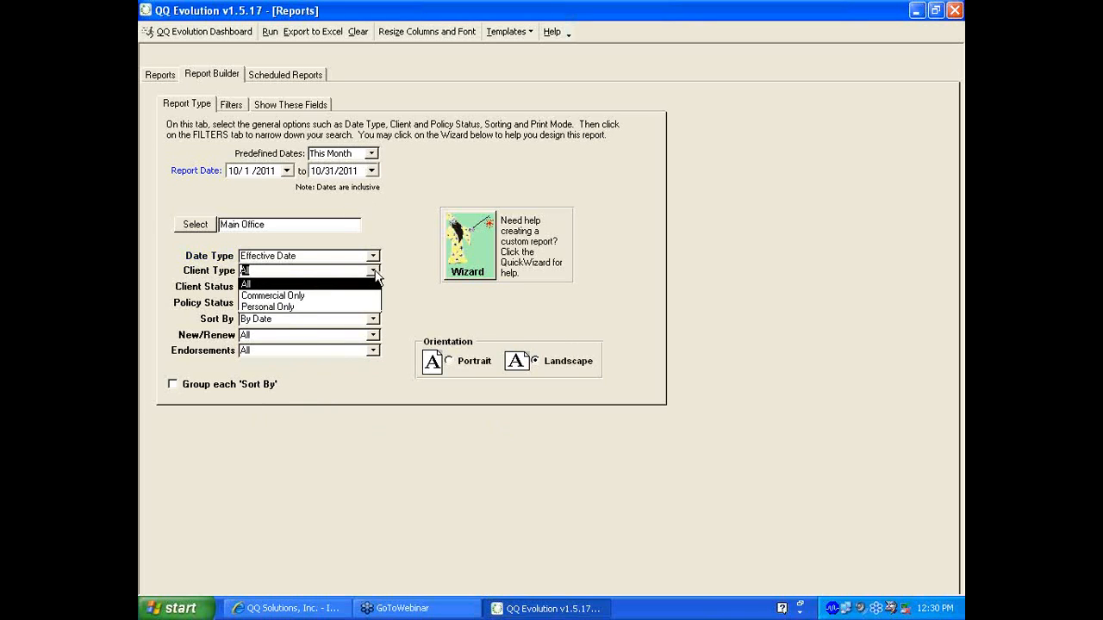
left_click(377, 275)
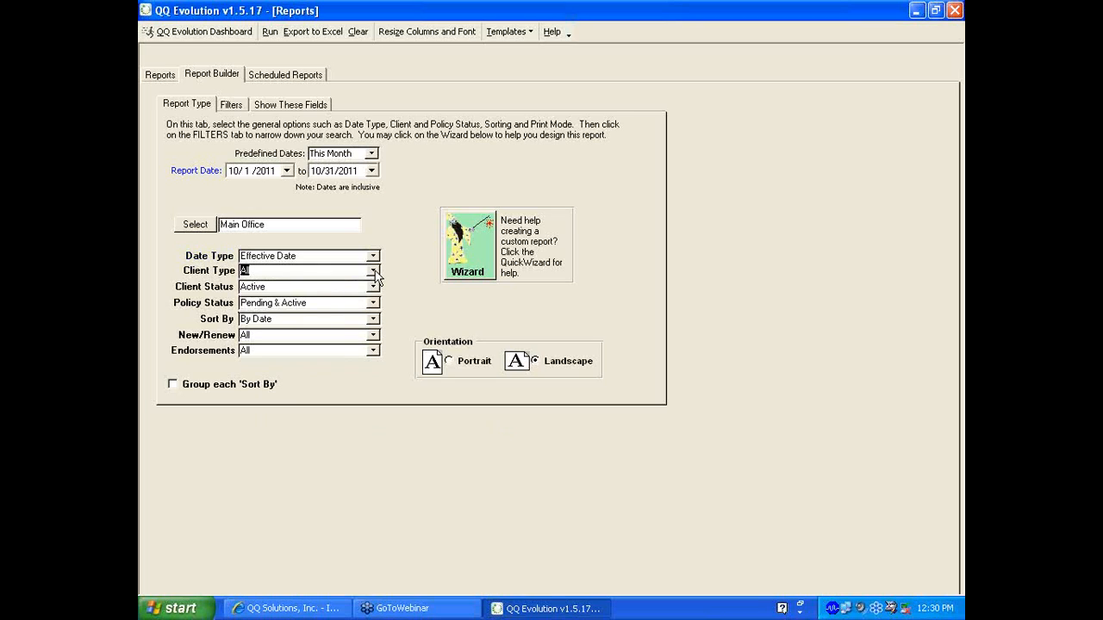
left_click(374, 287)
left_click(374, 290)
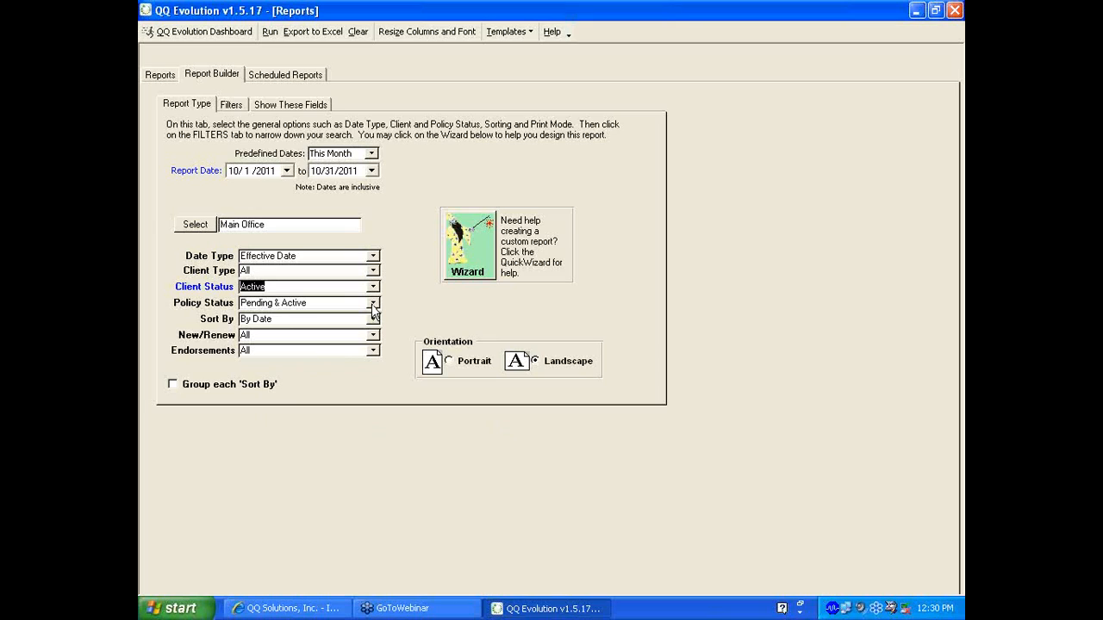
left_click(373, 319)
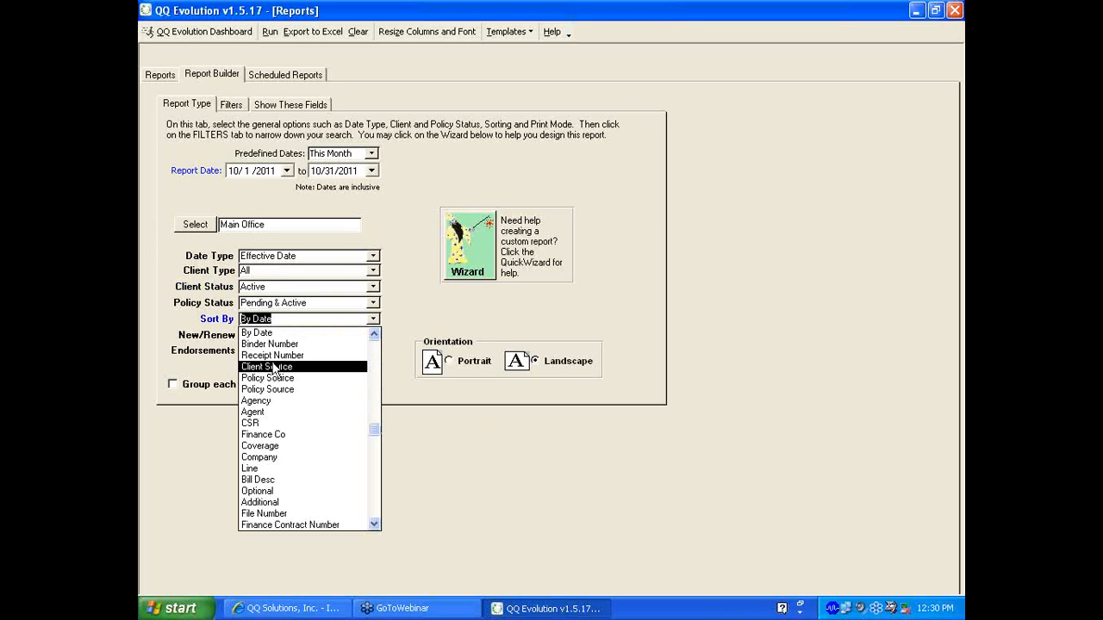
left_click(264, 414)
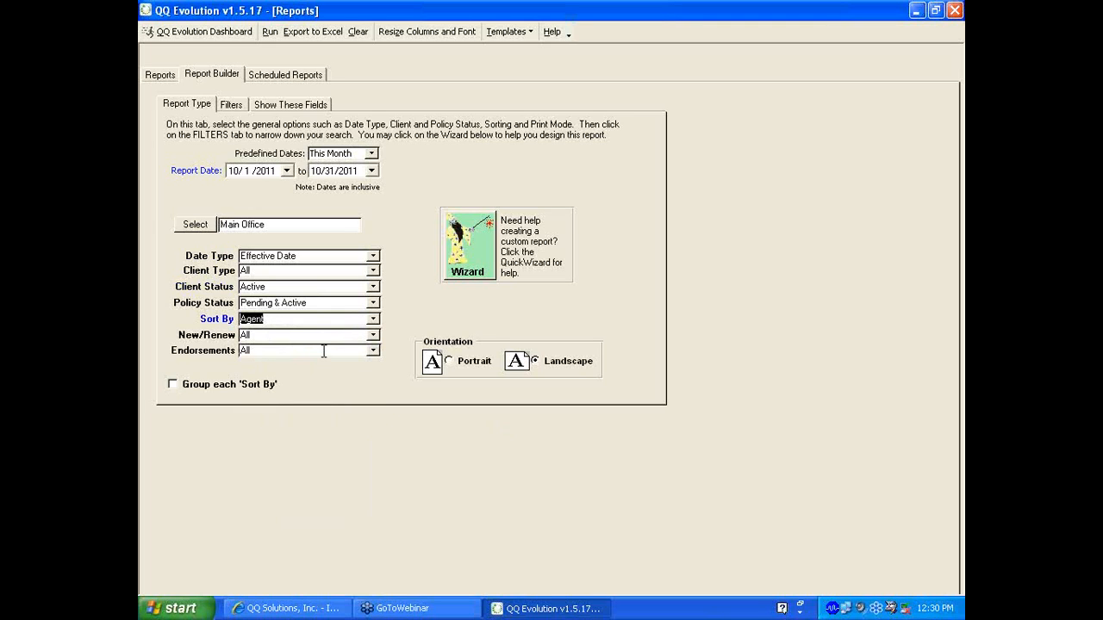
In the Filters settings, set the Agent filter to Not On Report
left_click(231, 105)
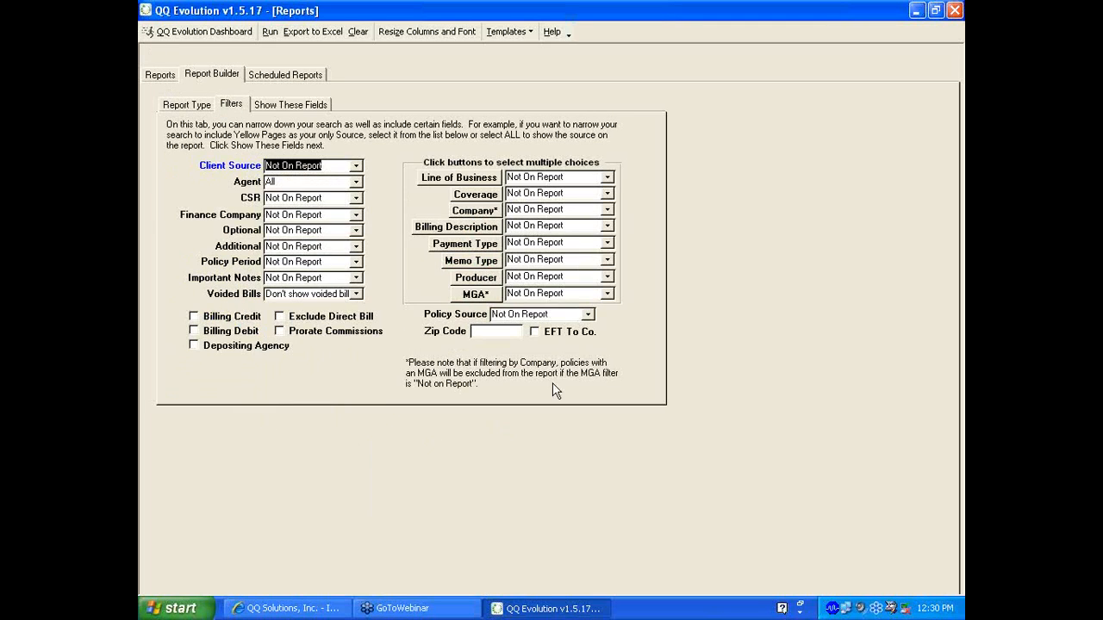
left_click(561, 342)
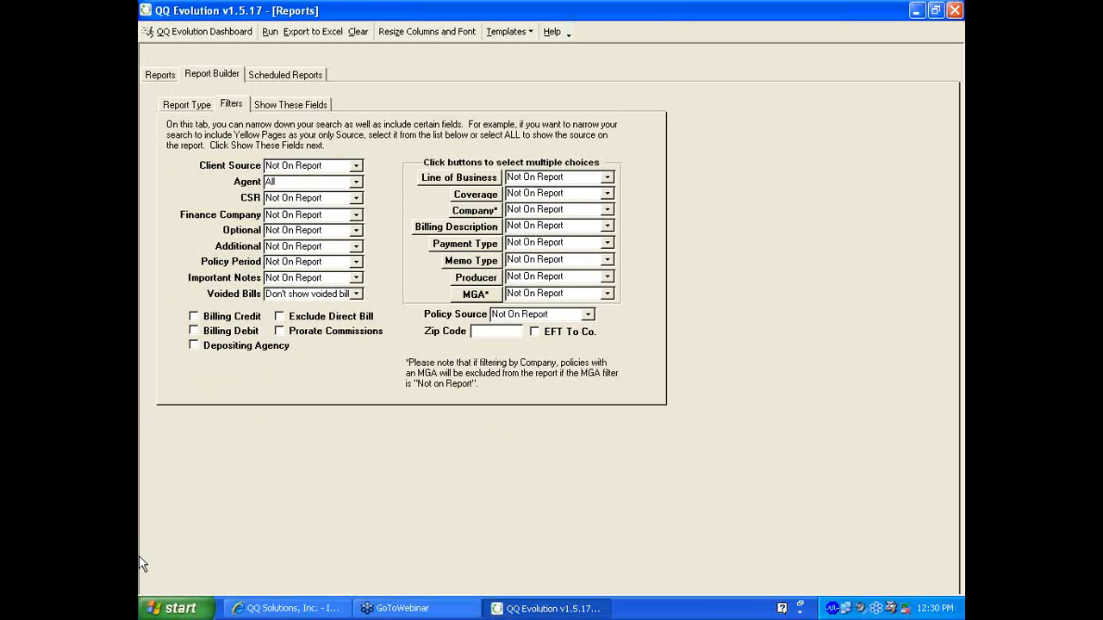
left_click(181, 608)
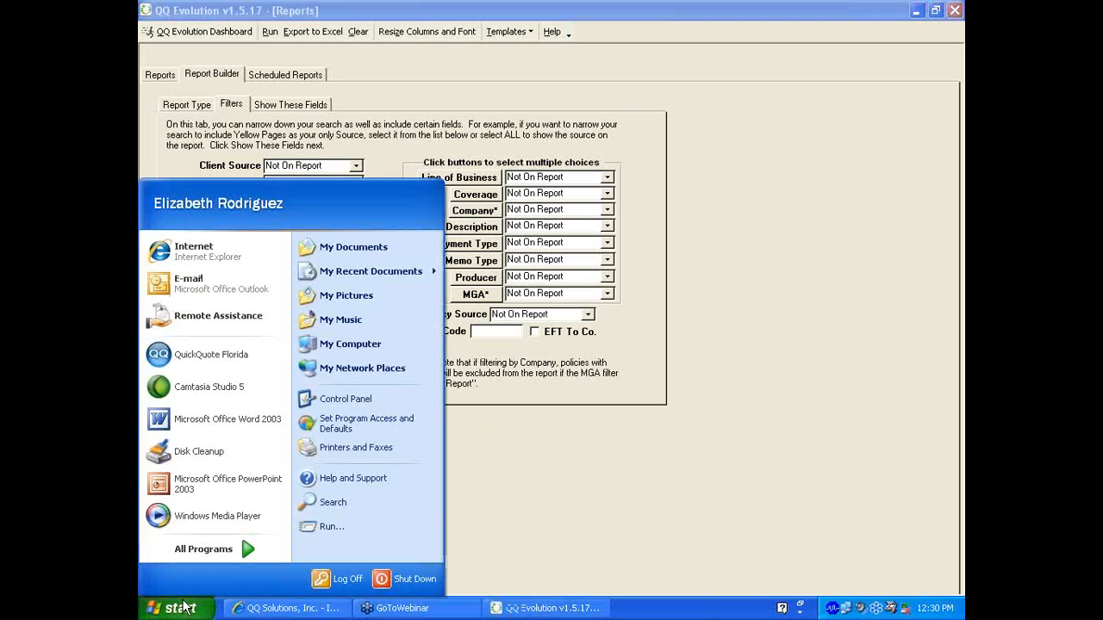
left_click(522, 443)
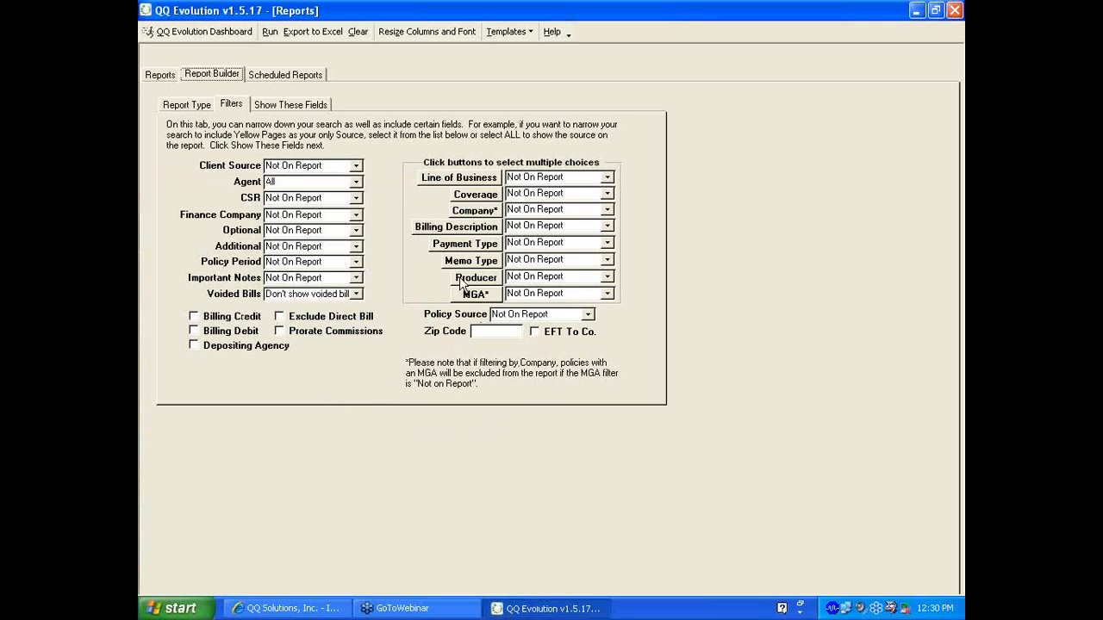
left_click(357, 183)
left_click(369, 196)
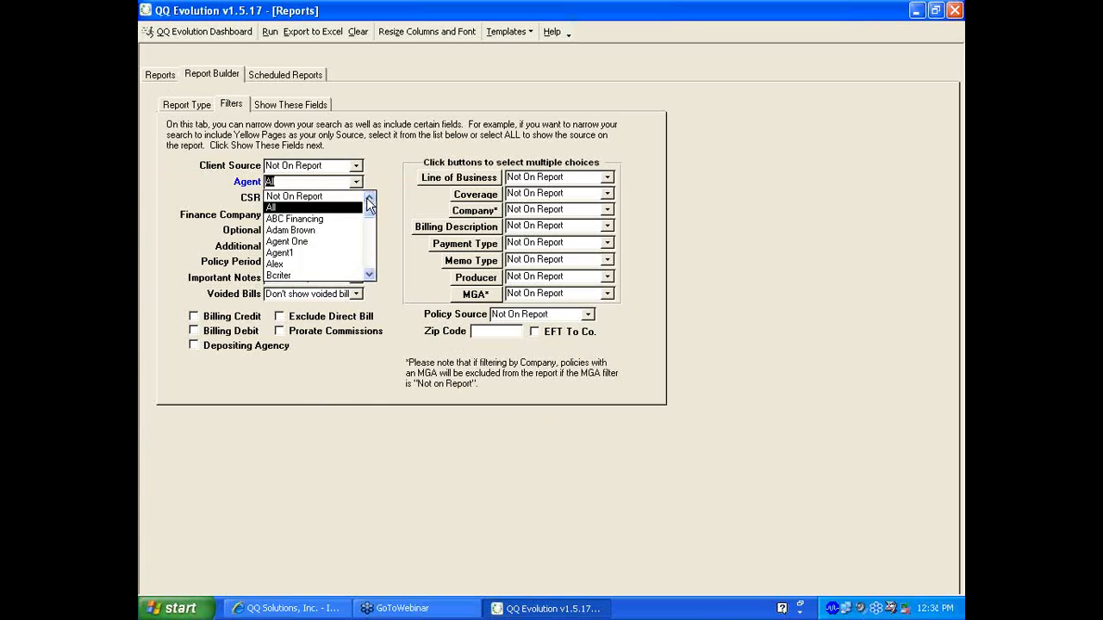
left_click(340, 197)
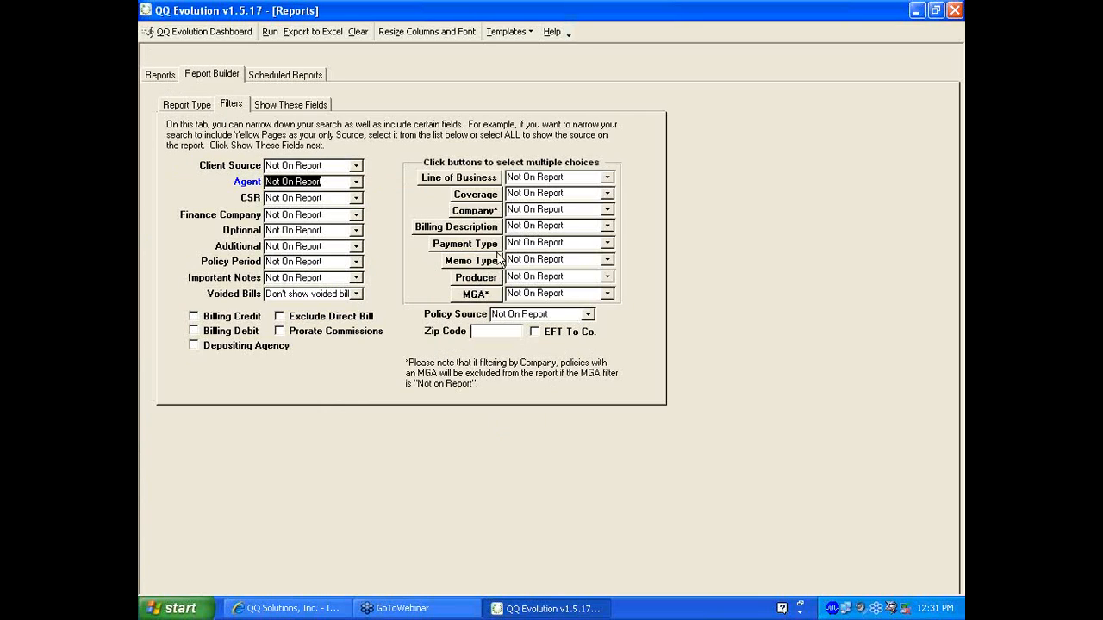
Set the Company and Producer filters to All, then bring up Show These Fields
left_click(606, 209)
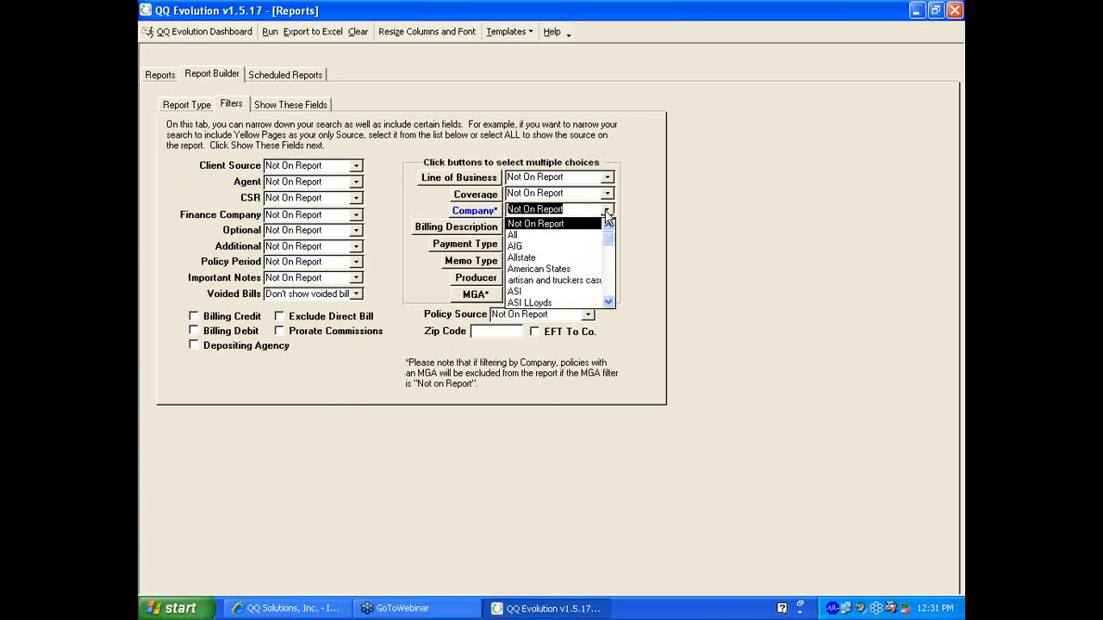
left_click(538, 239)
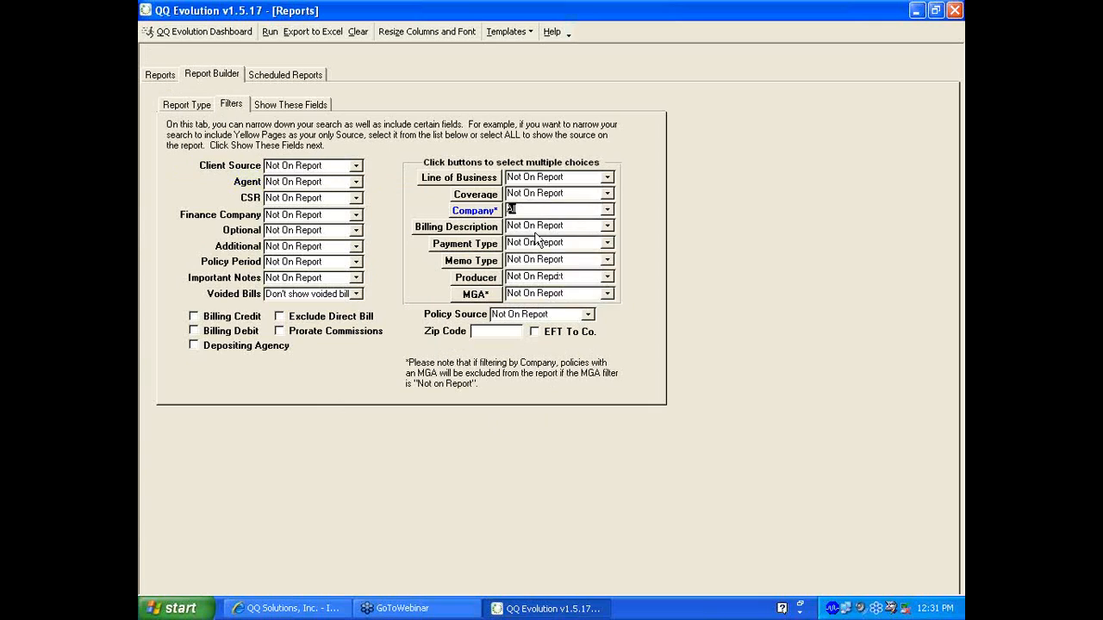
left_click(607, 276)
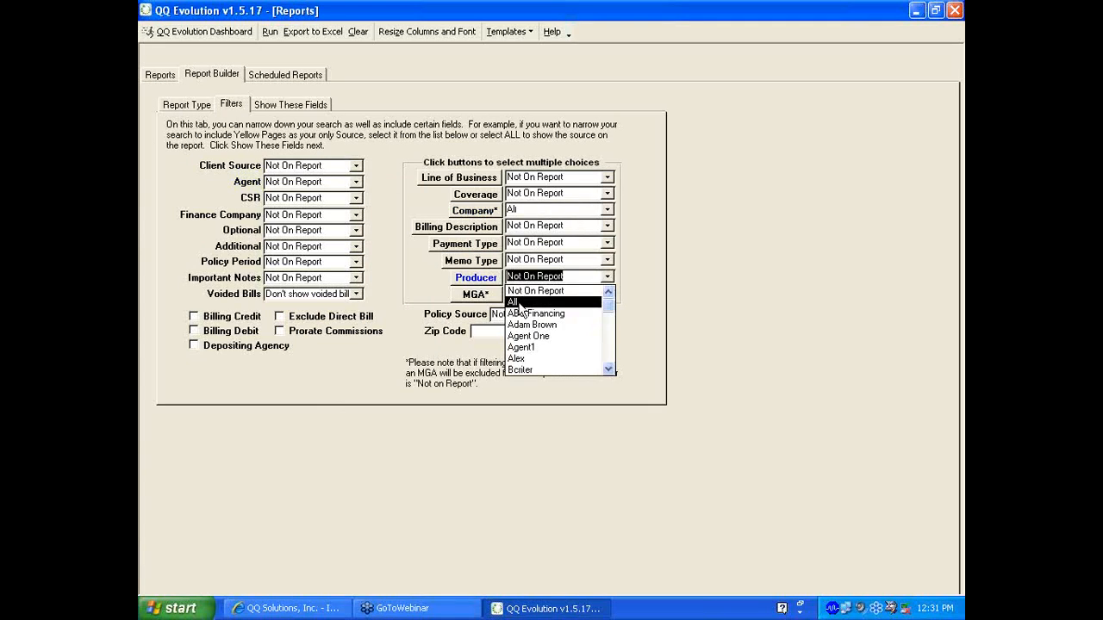
left_click(520, 302)
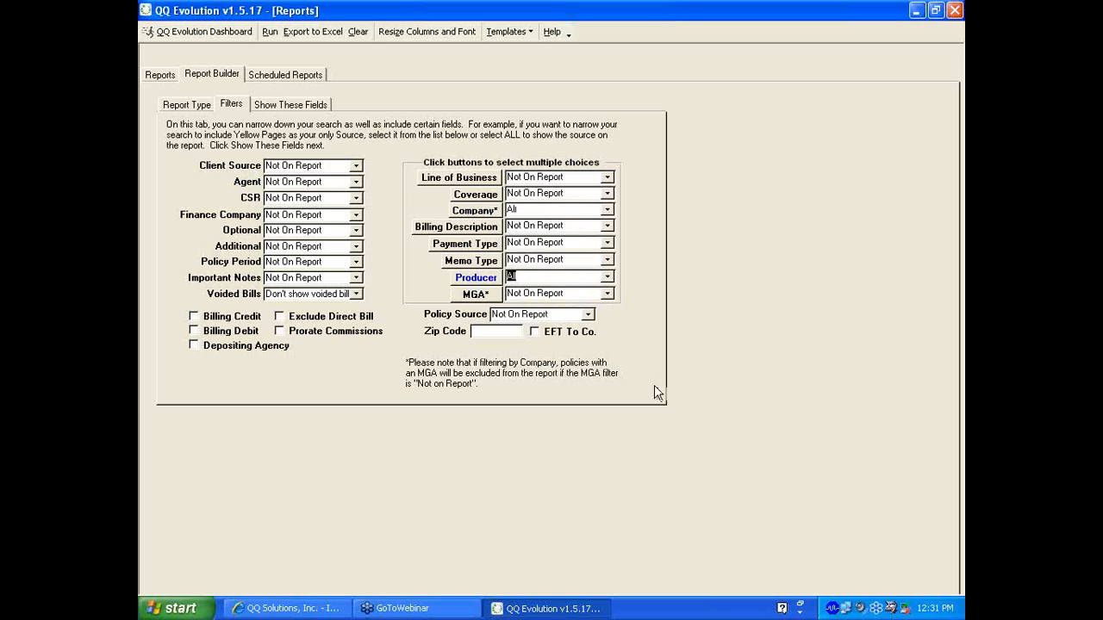
left_click(280, 107)
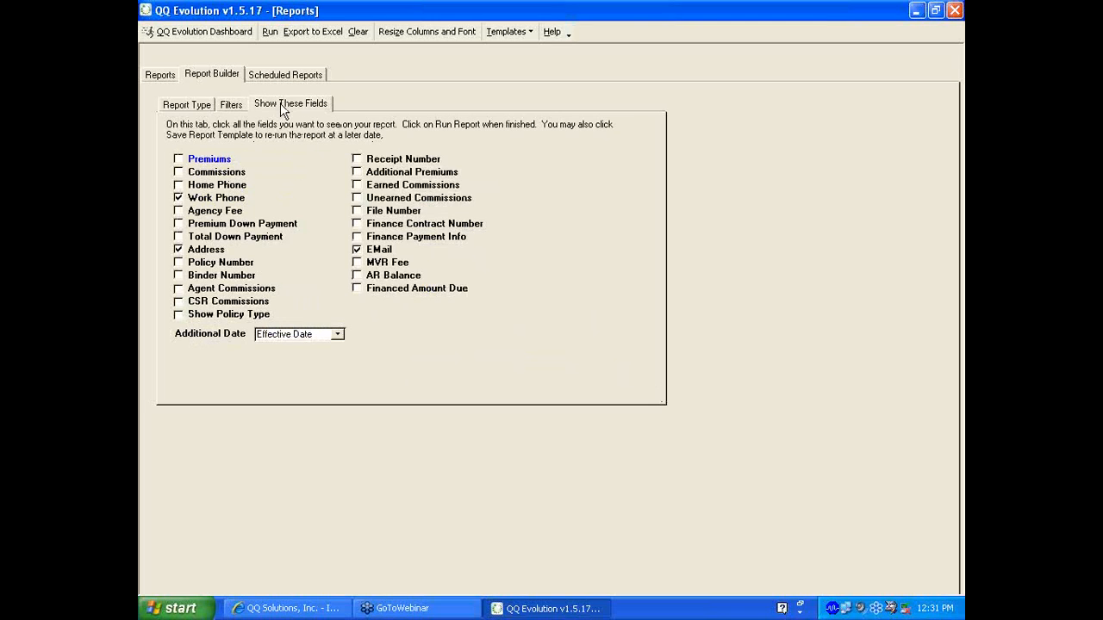
Swap Work Phone and EMail for Commissions, Premiums and Show Policy Type
left_click(178, 197)
left_click(178, 171)
left_click(178, 158)
left_click(178, 314)
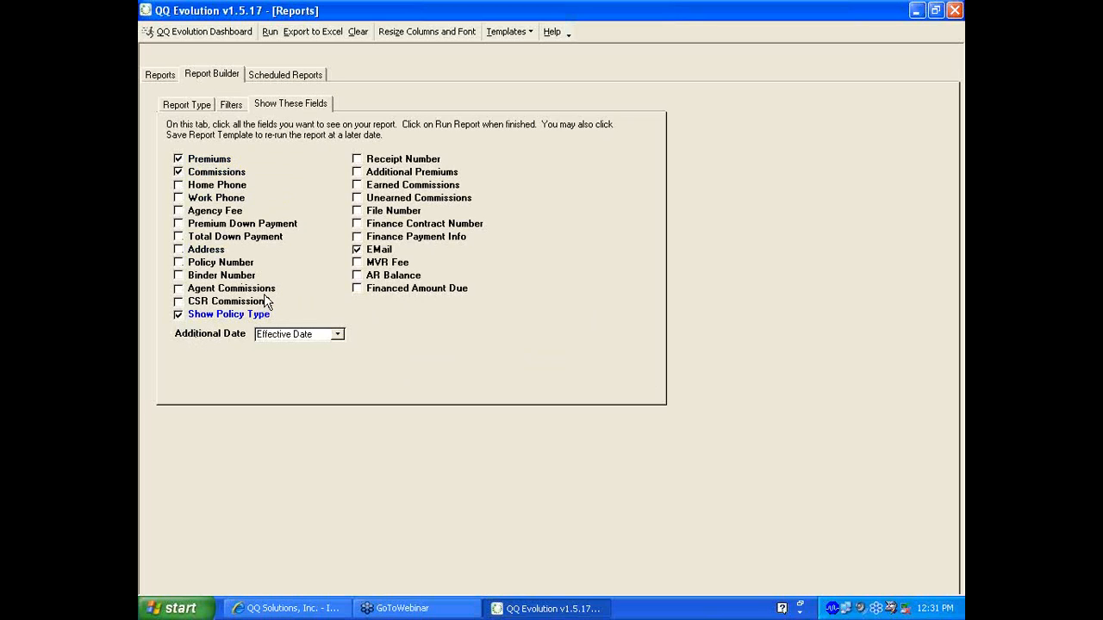
left_click(358, 250)
Return to the general report options and run the report, raising the inappropriate-fields warning
left_click(231, 106)
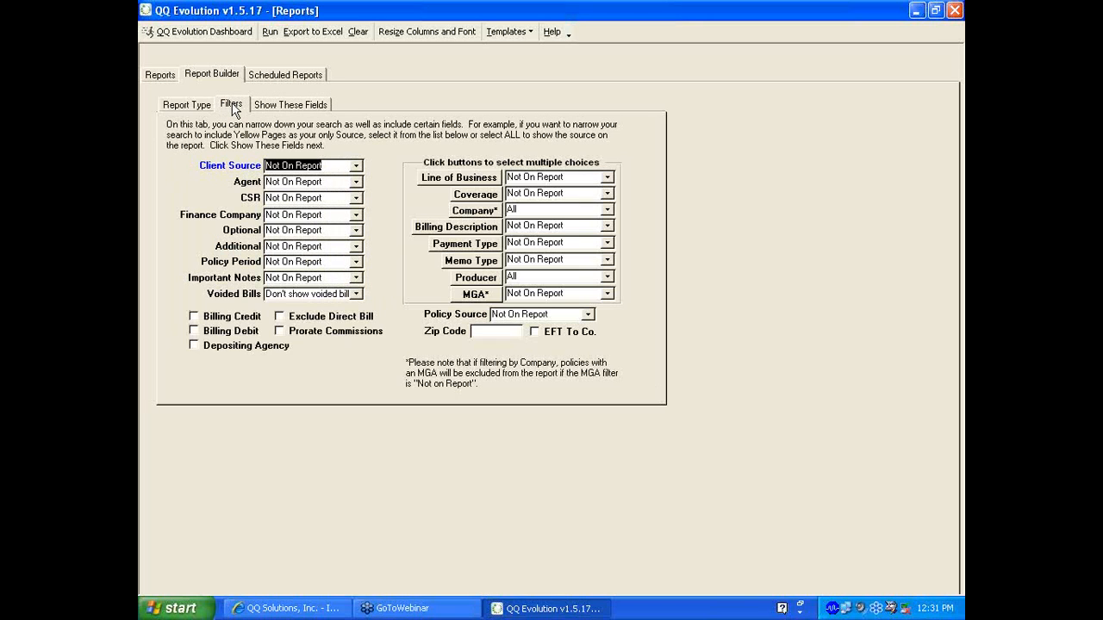
left_click(201, 108)
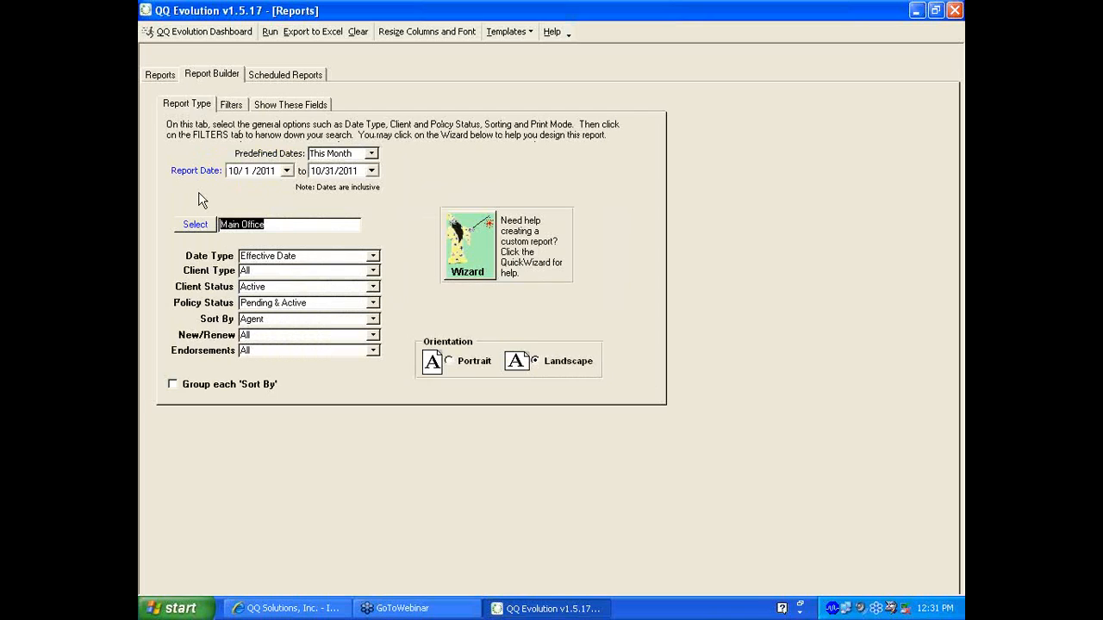
left_click(270, 33)
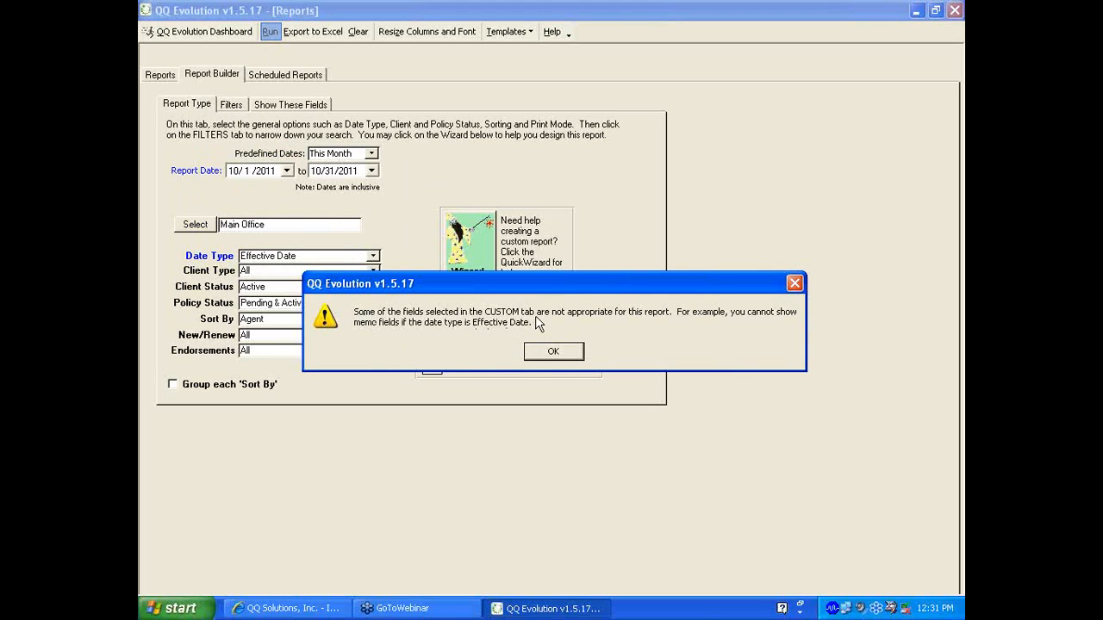
Dismiss the warning, sort By Date, and rerun the report past the column-width notice
left_click(554, 351)
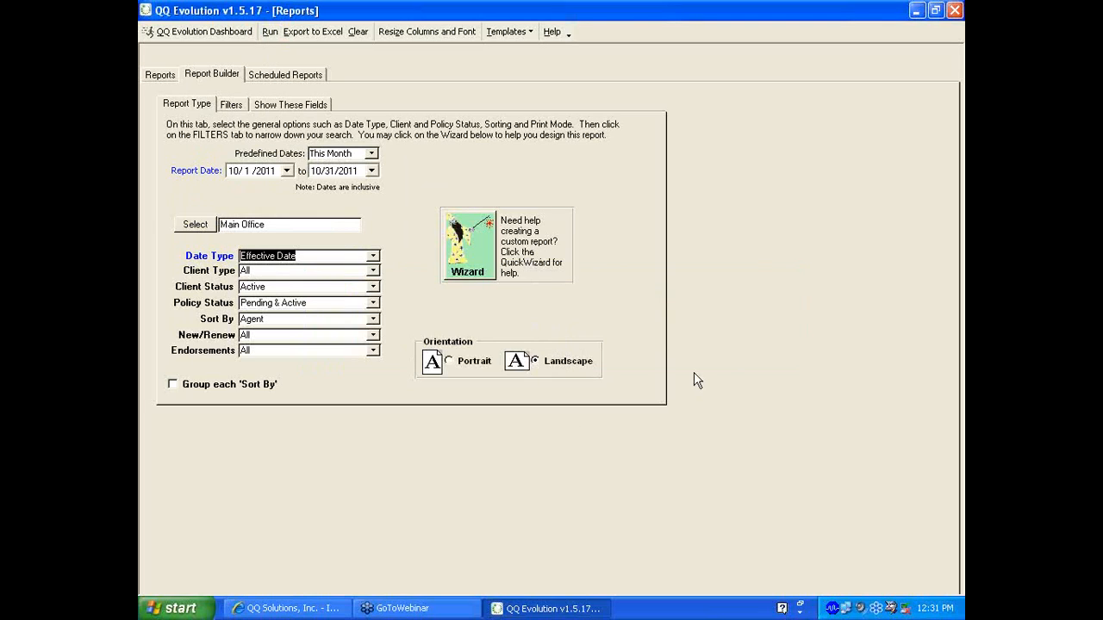
key("Tab")
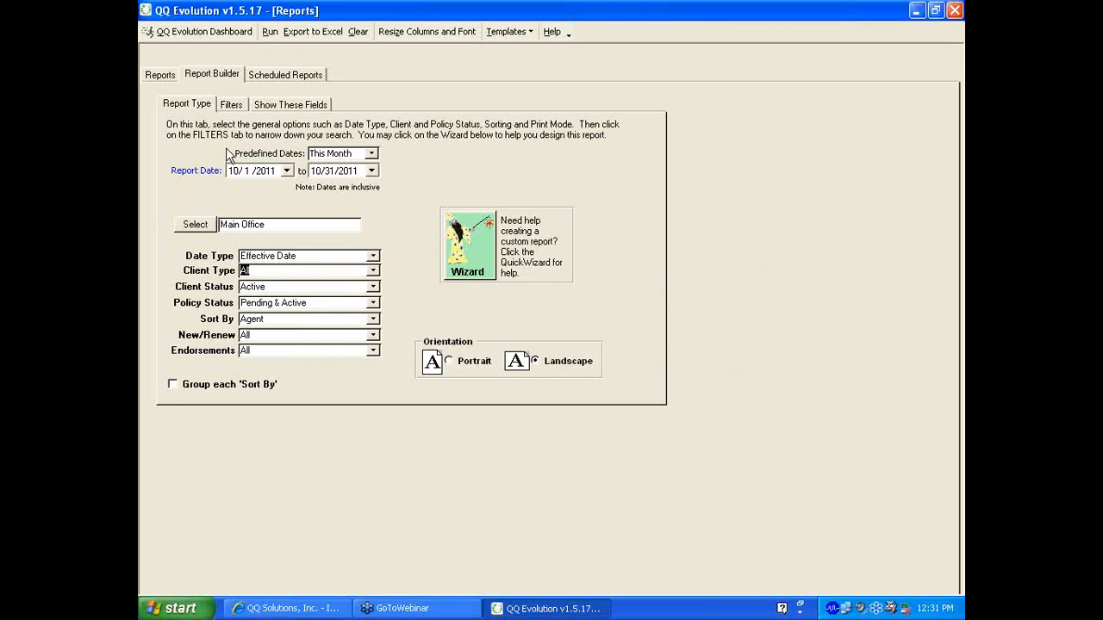
left_click(364, 335)
left_click(373, 319)
left_click(374, 336)
left_click(374, 336)
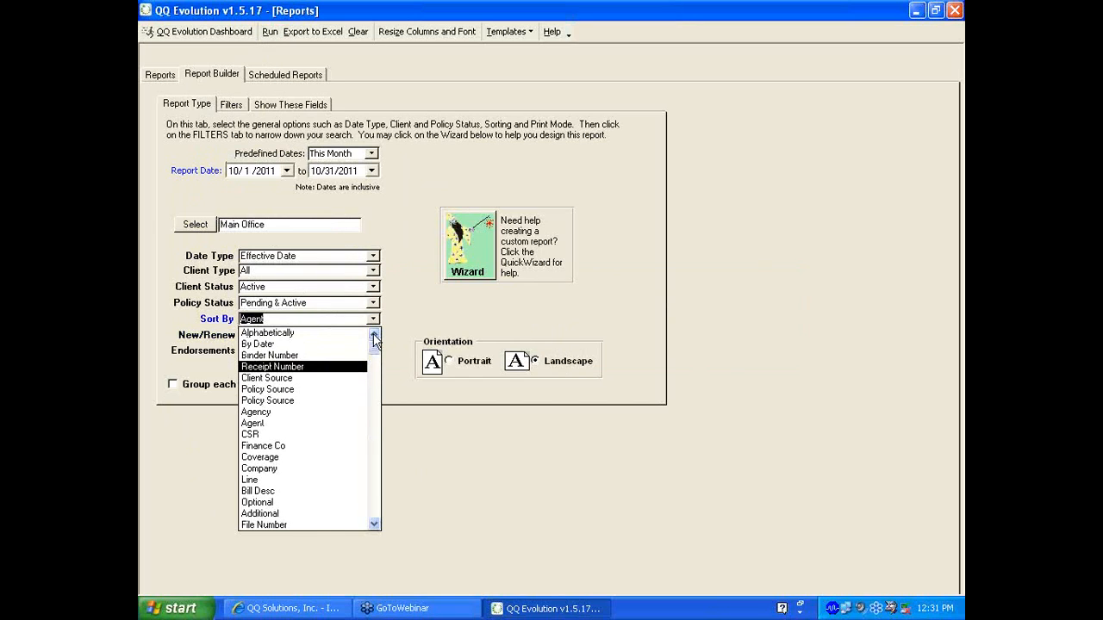
left_click(288, 344)
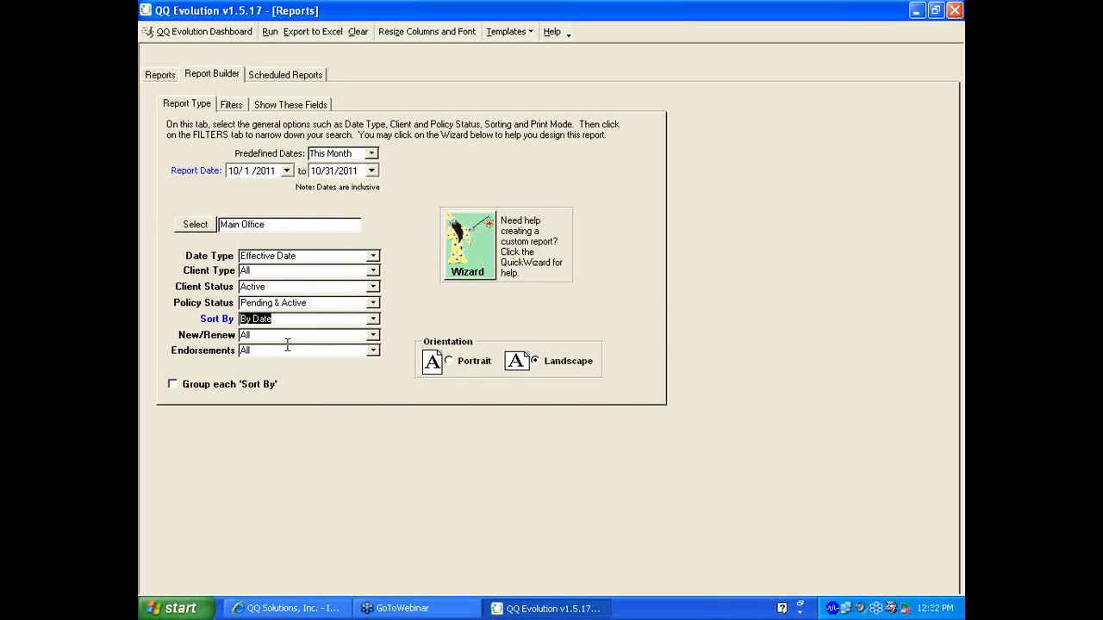
left_click(268, 31)
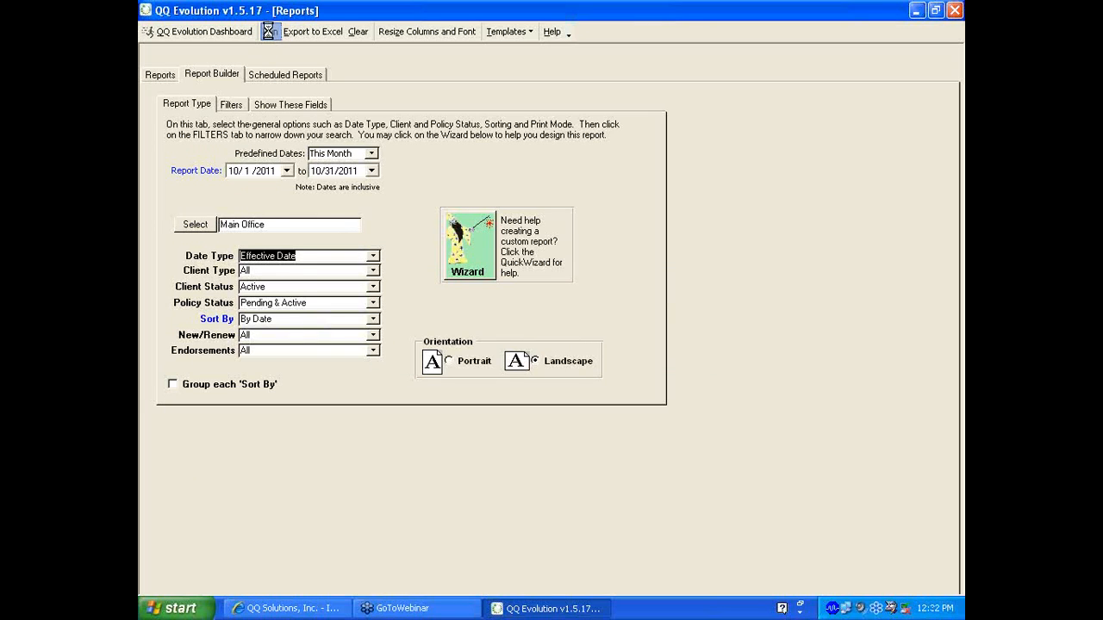
left_click(545, 356)
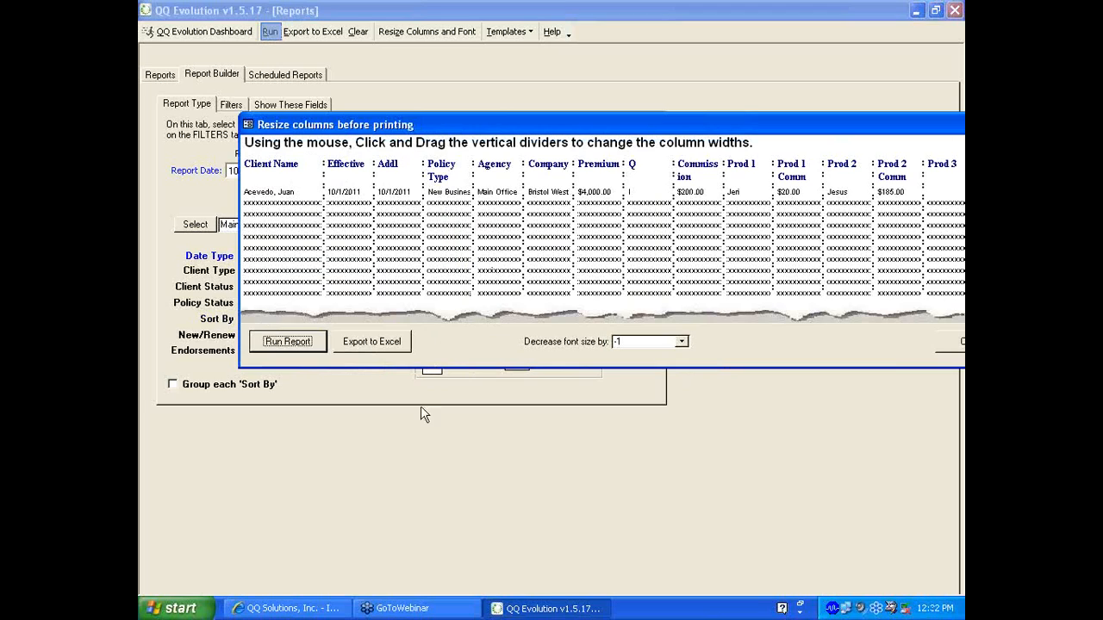
Widen the Policy Type, Prod 3 Comm and Commission columns in the resize preview
left_click_drag(471, 238, 500, 247)
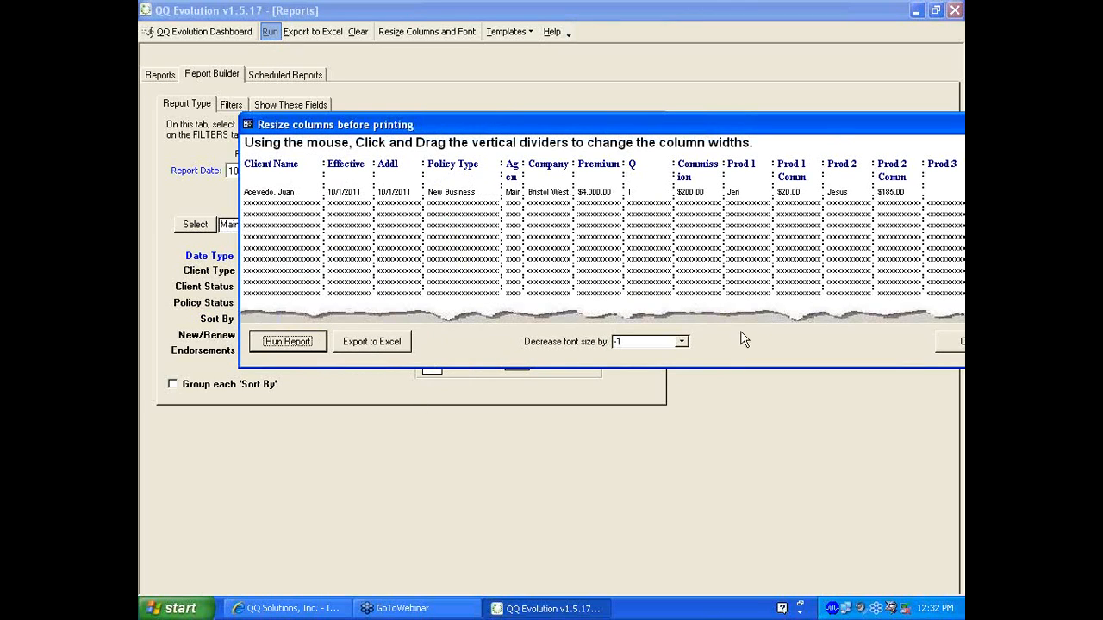
left_click_drag(885, 126, 791, 109)
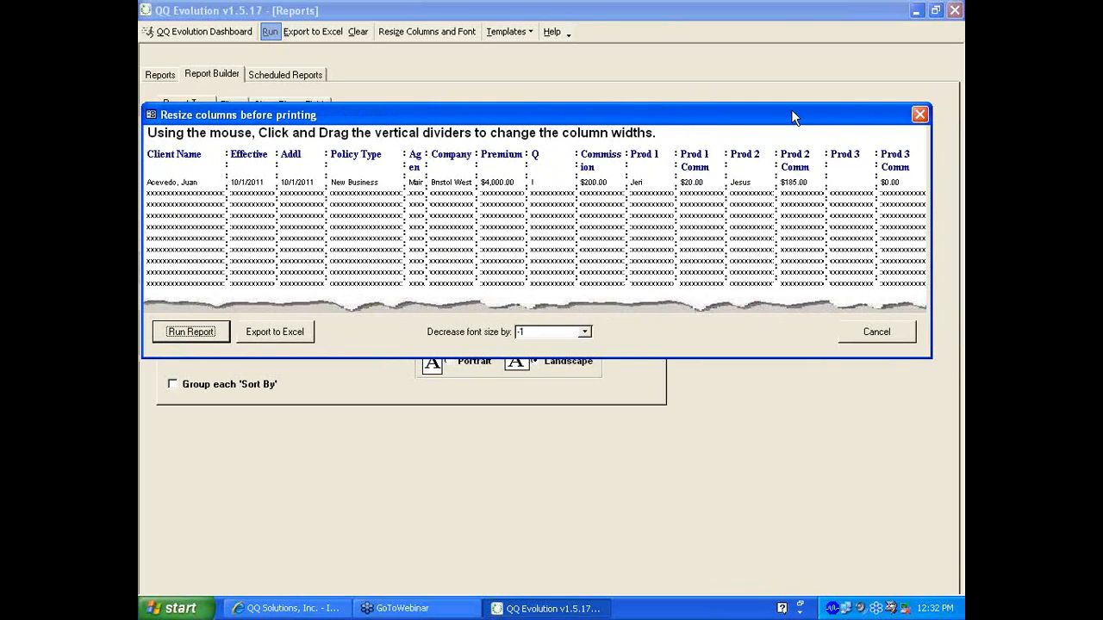
left_click_drag(870, 174, 844, 174)
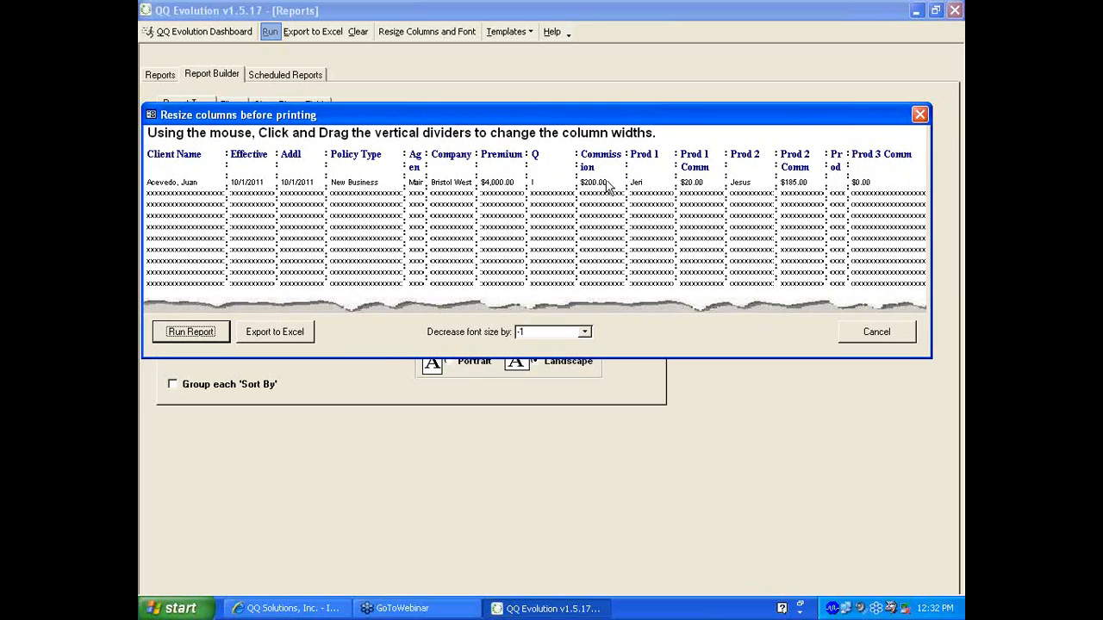
left_click_drag(575, 170, 546, 170)
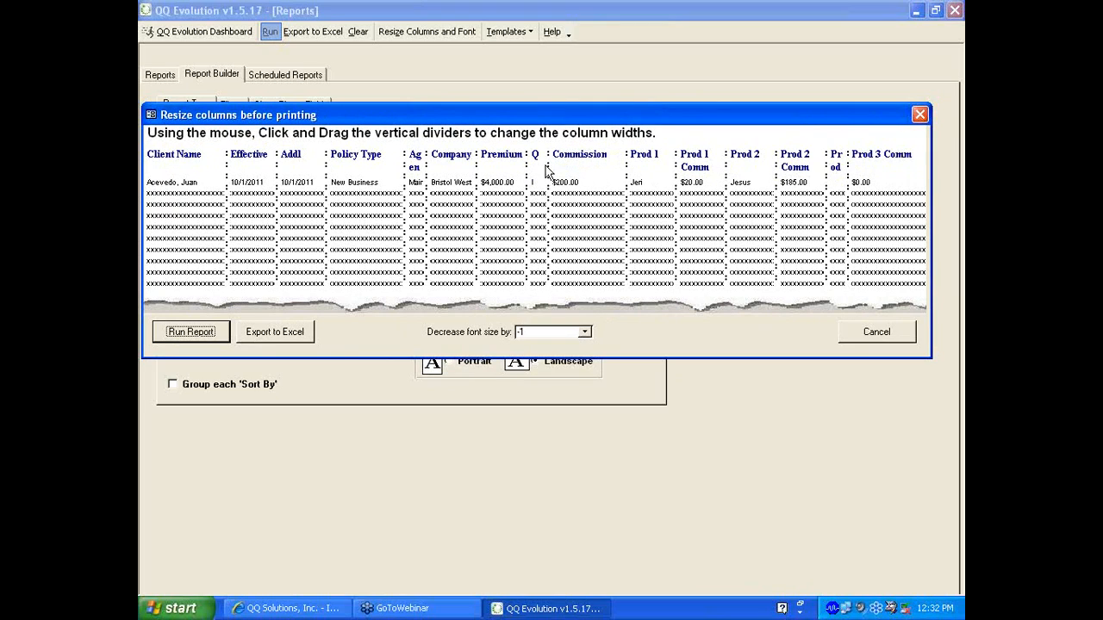
Decrease the font size by 2, then cancel the preview without running
left_click(584, 331)
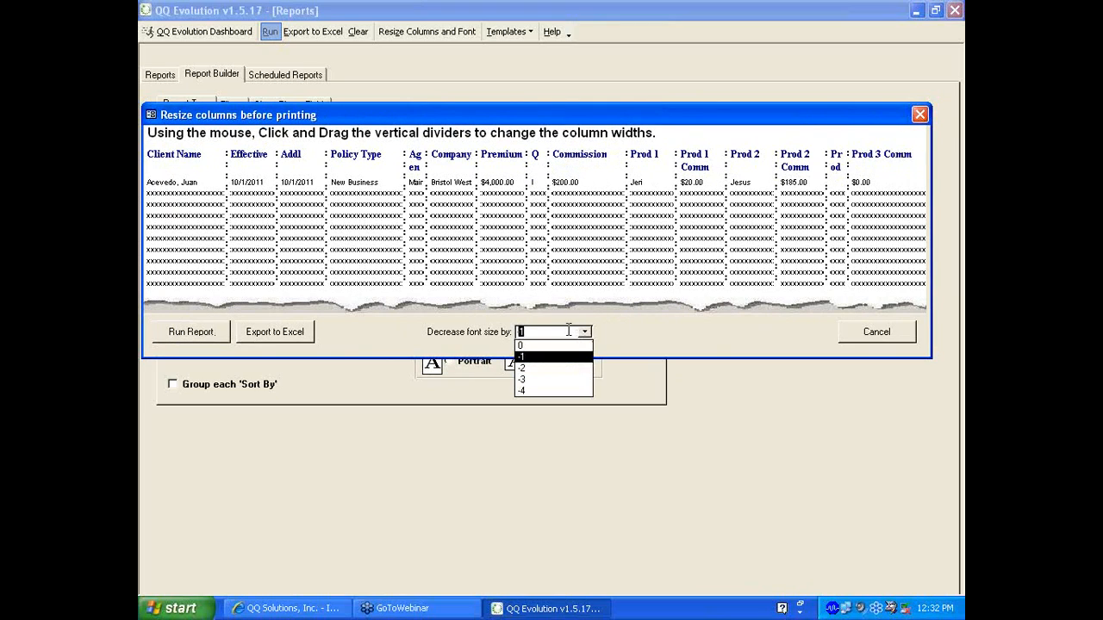
left_click(559, 368)
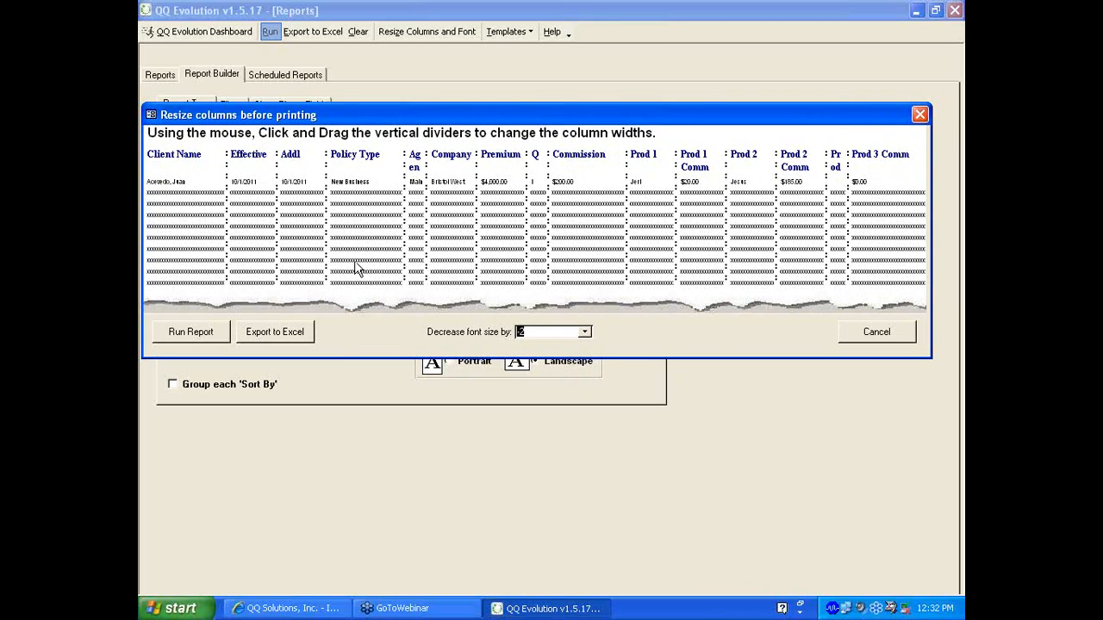
left_click(873, 336)
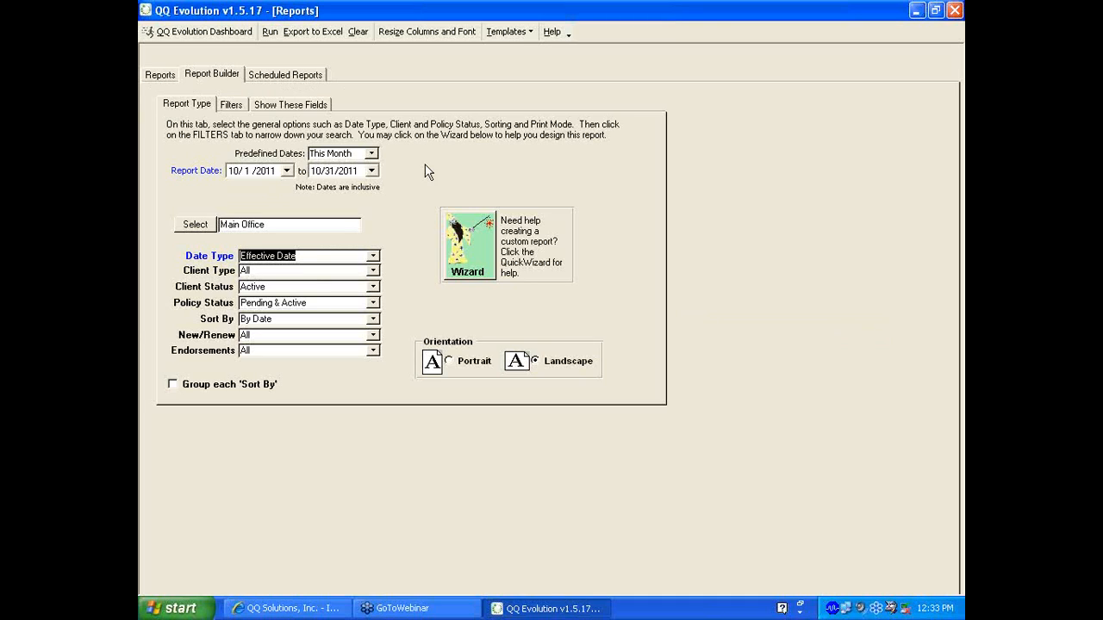
Save the report as template 'Producer Commission Rpt I' for Main Office, then go to Reports
left_click(517, 34)
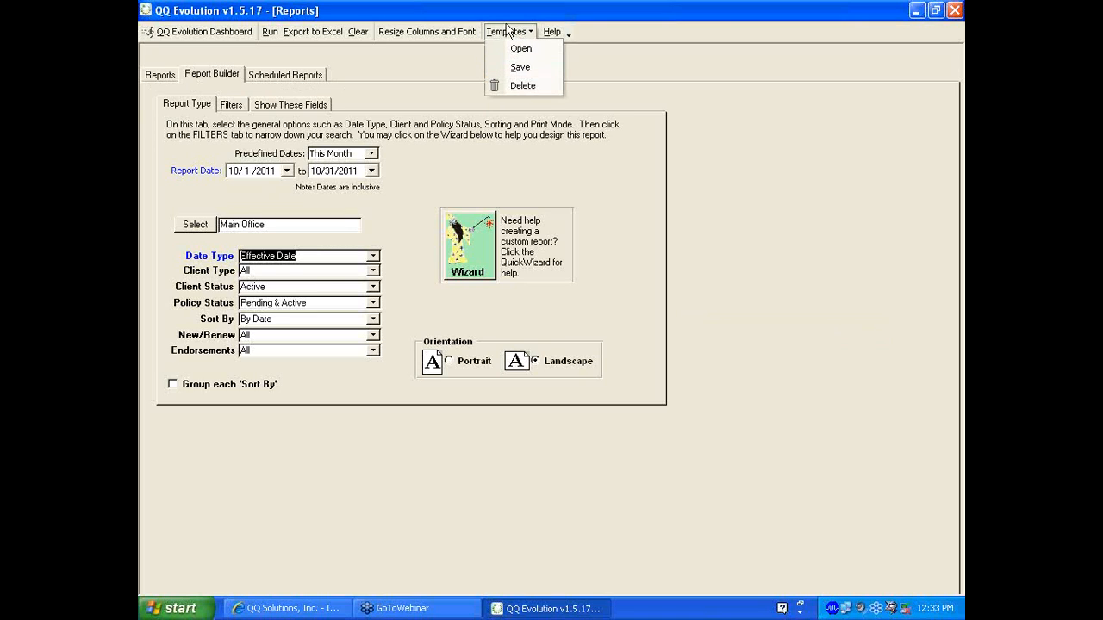
left_click(510, 67)
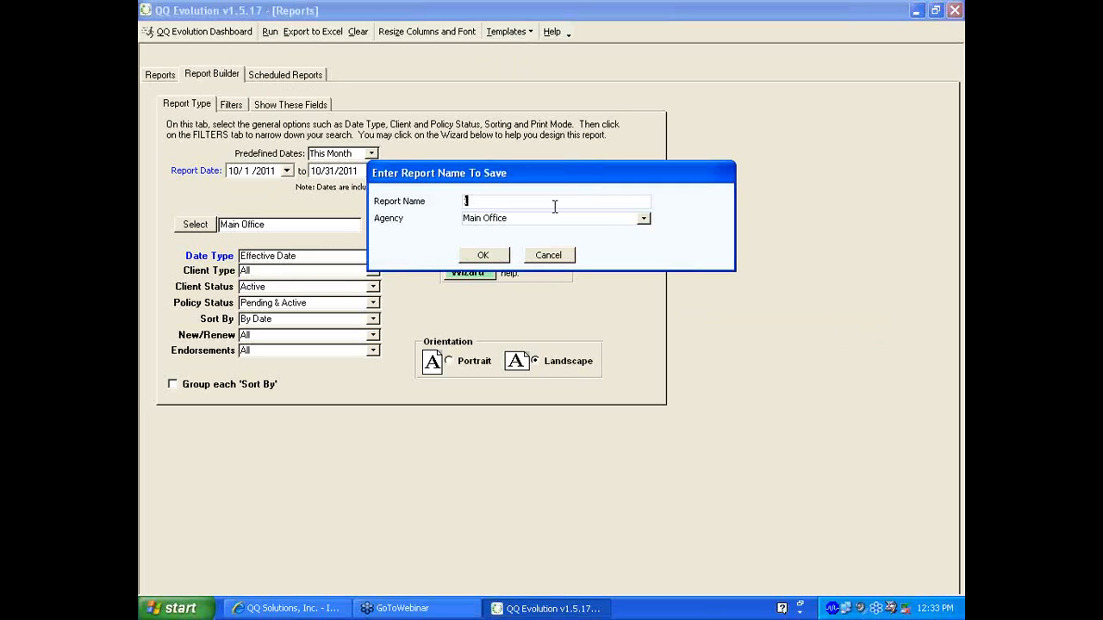
type("Produ")
type("cer ")
type("R")
type("ep")
key("BackSpace")
key("BackSpace")
key("BackSpace")
type("Commission Rpt I")
left_click(645, 219)
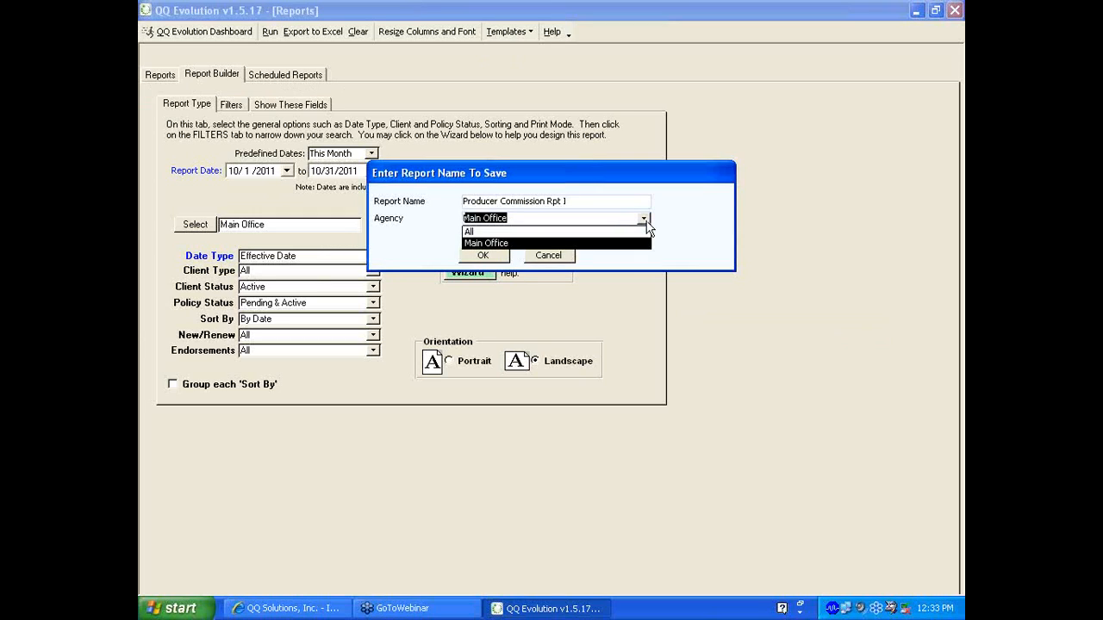
left_click(645, 220)
left_click(484, 255)
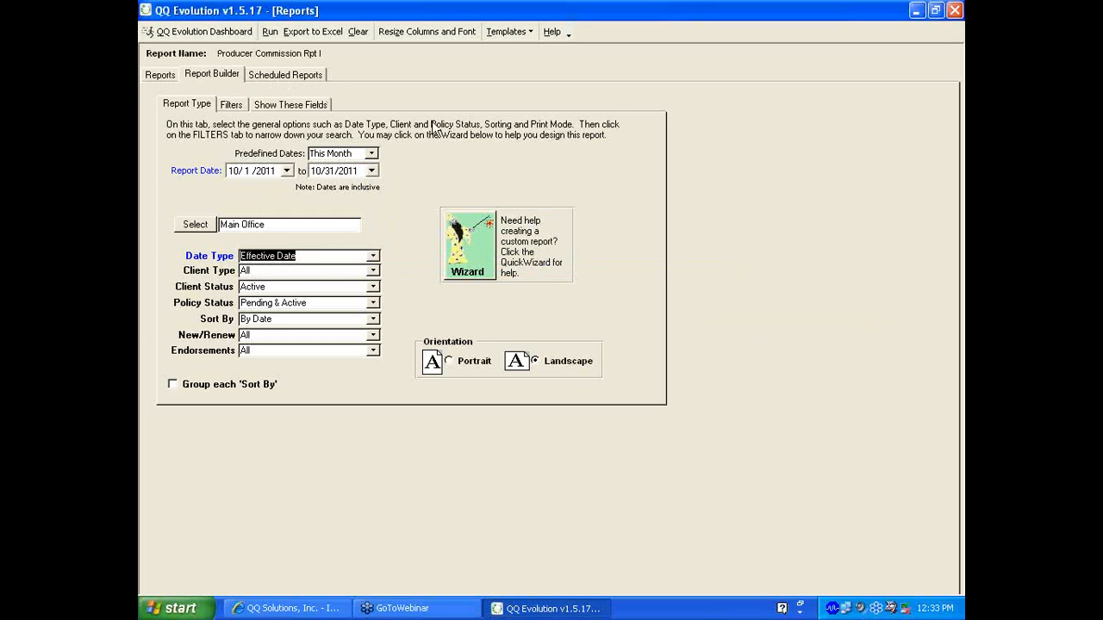
left_click(164, 75)
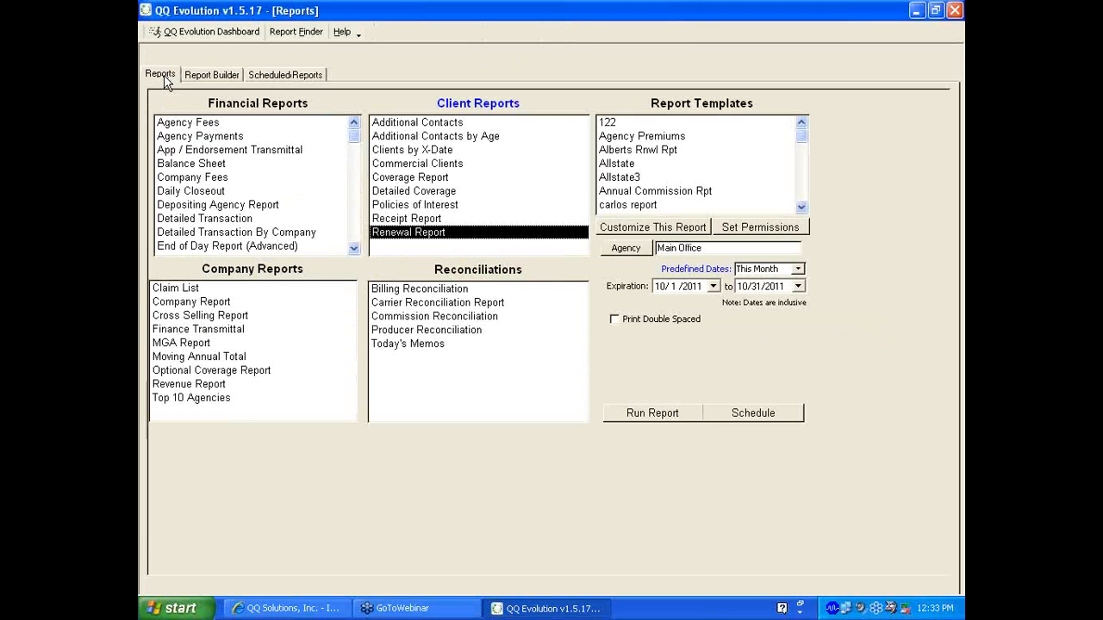
Select the Producer Commission Rpt I template and open the Schedule Report Wizard for it
left_click(801, 205)
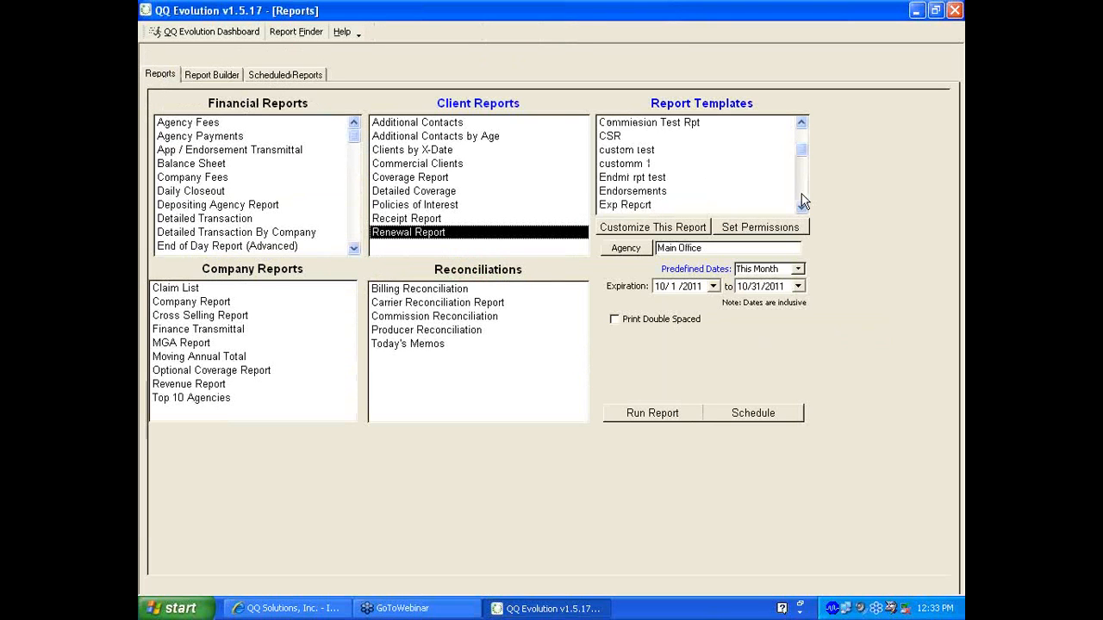
left_click(801, 205)
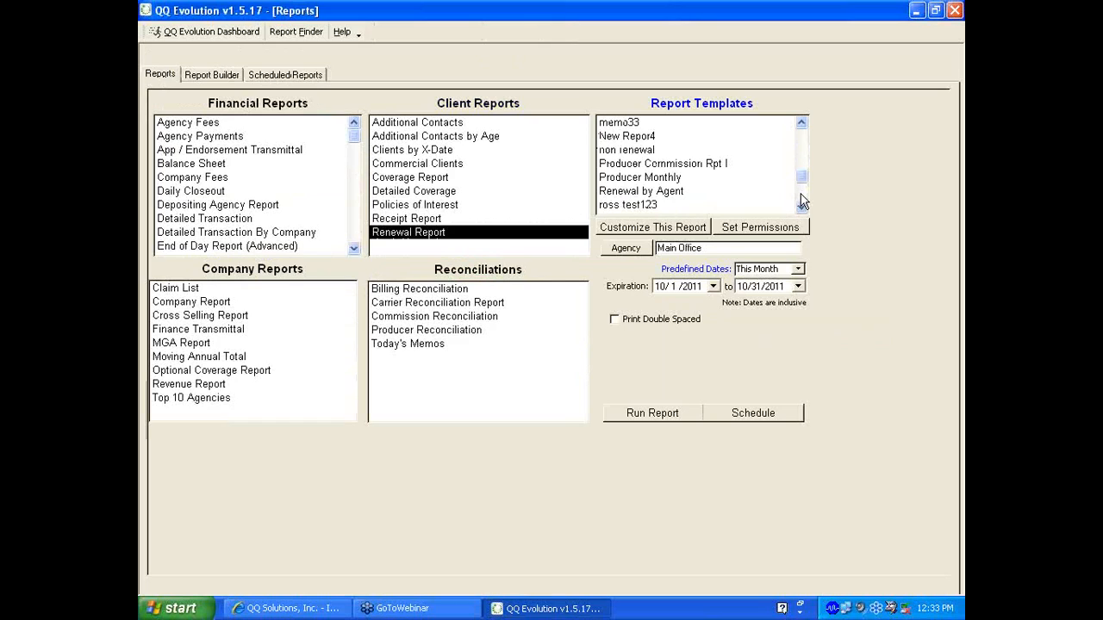
left_click(689, 170)
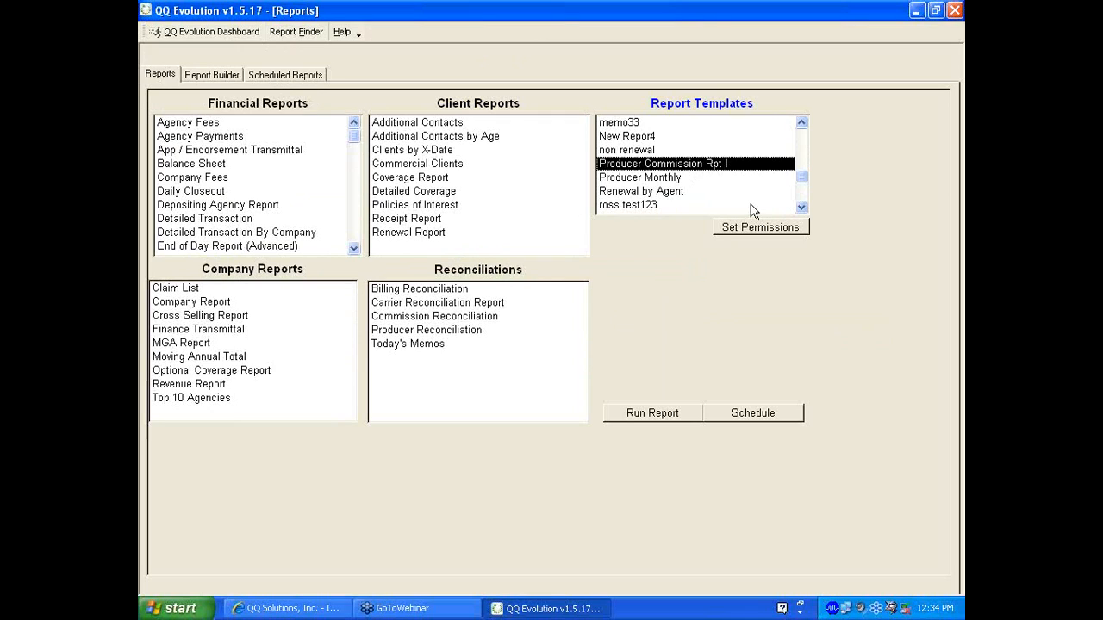
left_click(753, 413)
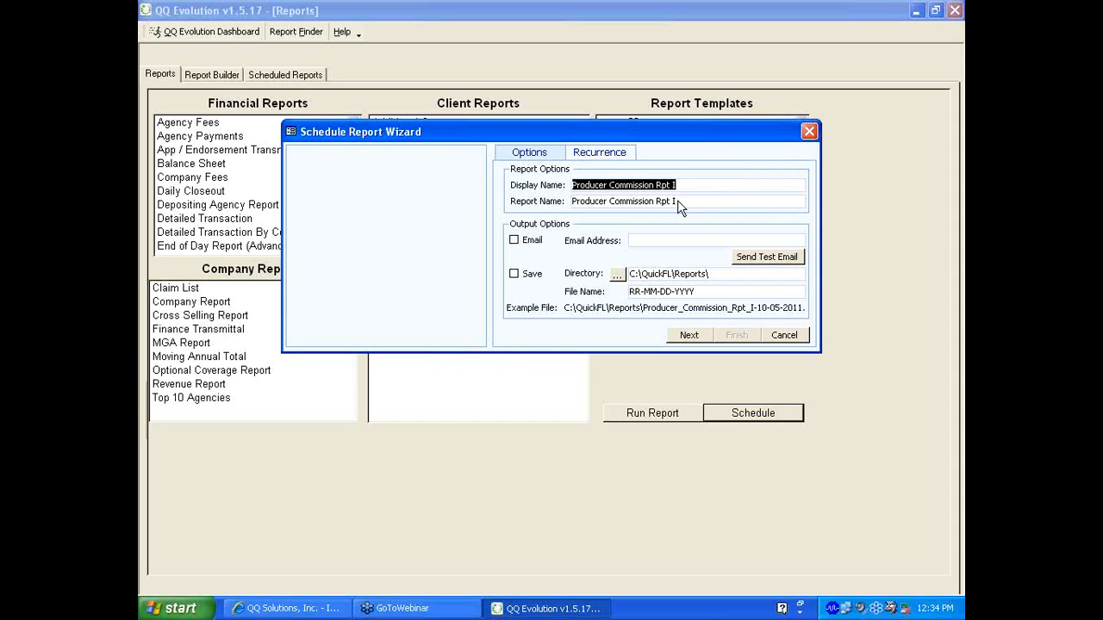
Tick Email, dismiss the not-set-up warning, and enter the recipient's email address
left_click(514, 241)
left_click(552, 351)
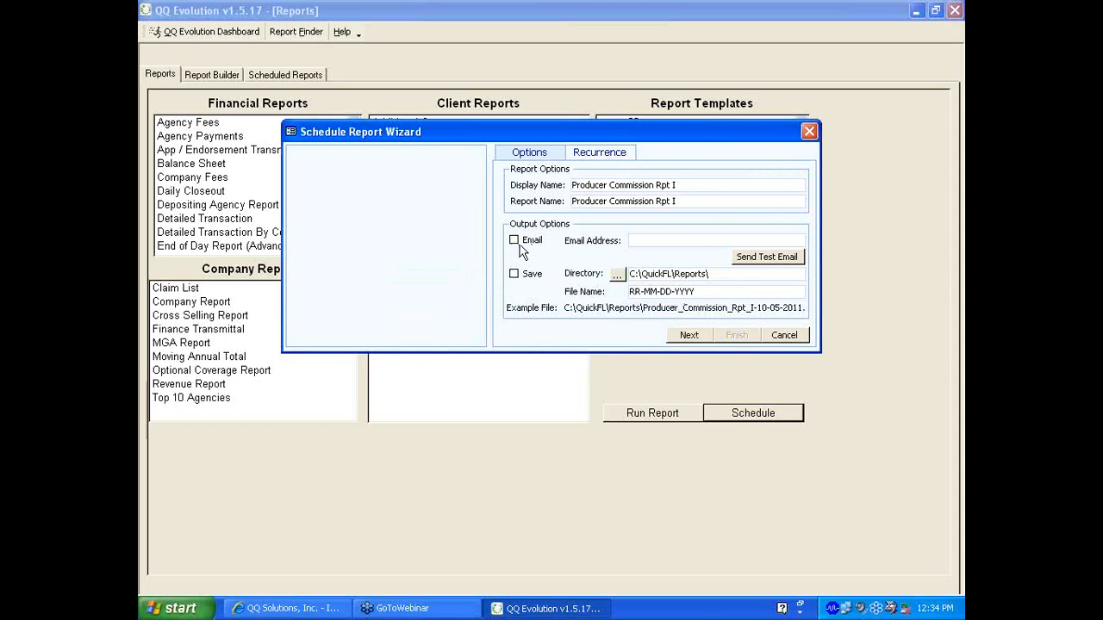
left_click(645, 242)
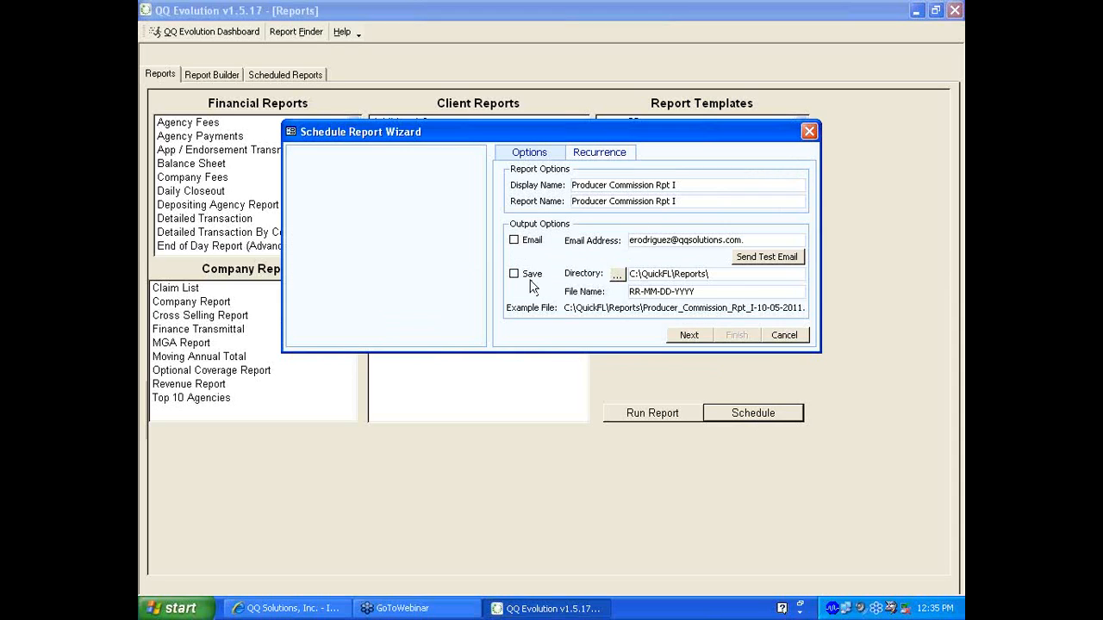
Browse My Documents and My Computer for a save folder, cancel unchanged, then go to Recurrence
left_click(616, 274)
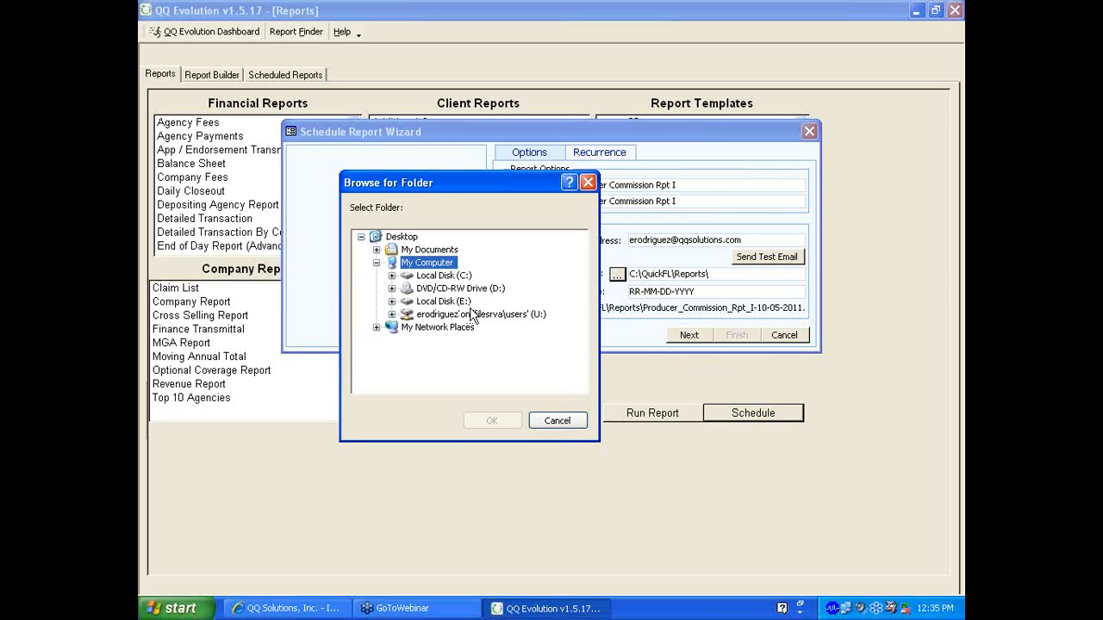
left_click(427, 251)
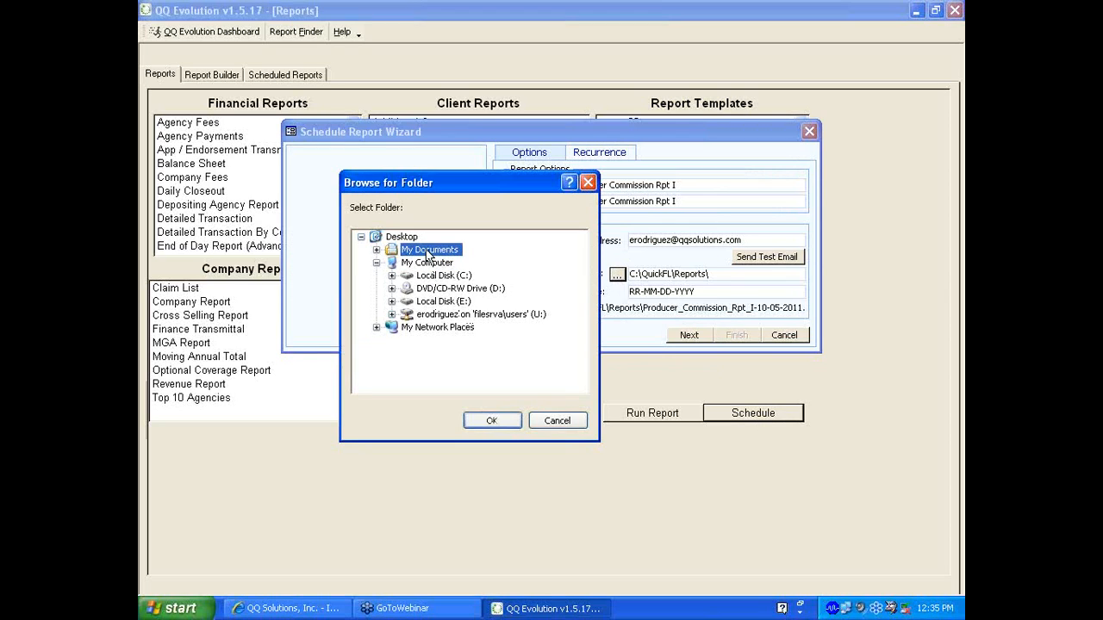
left_click(429, 263)
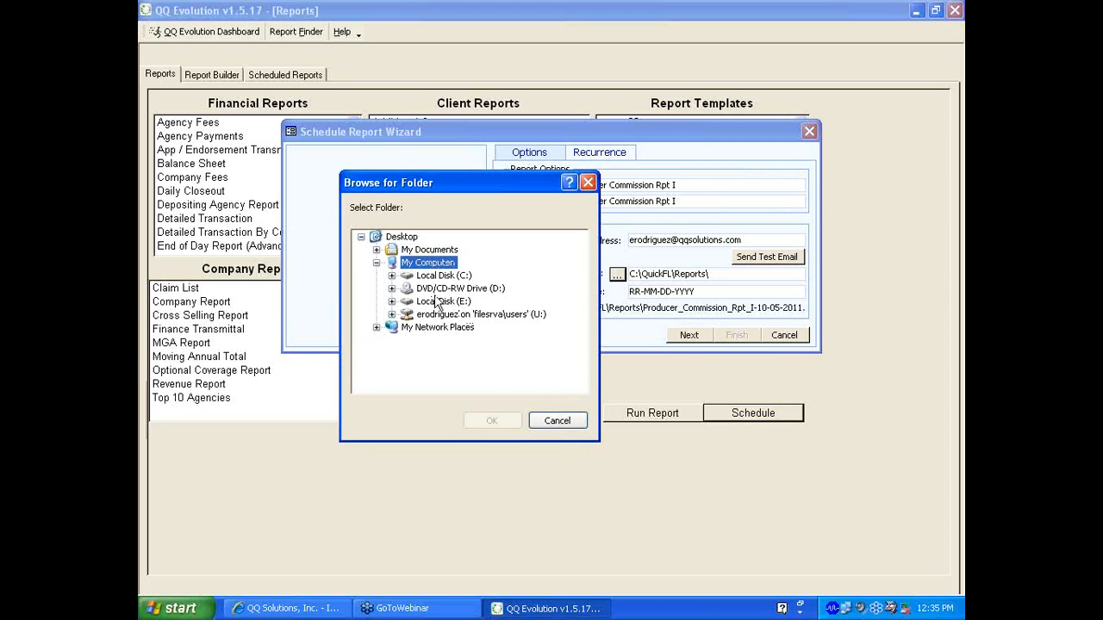
left_click(548, 426)
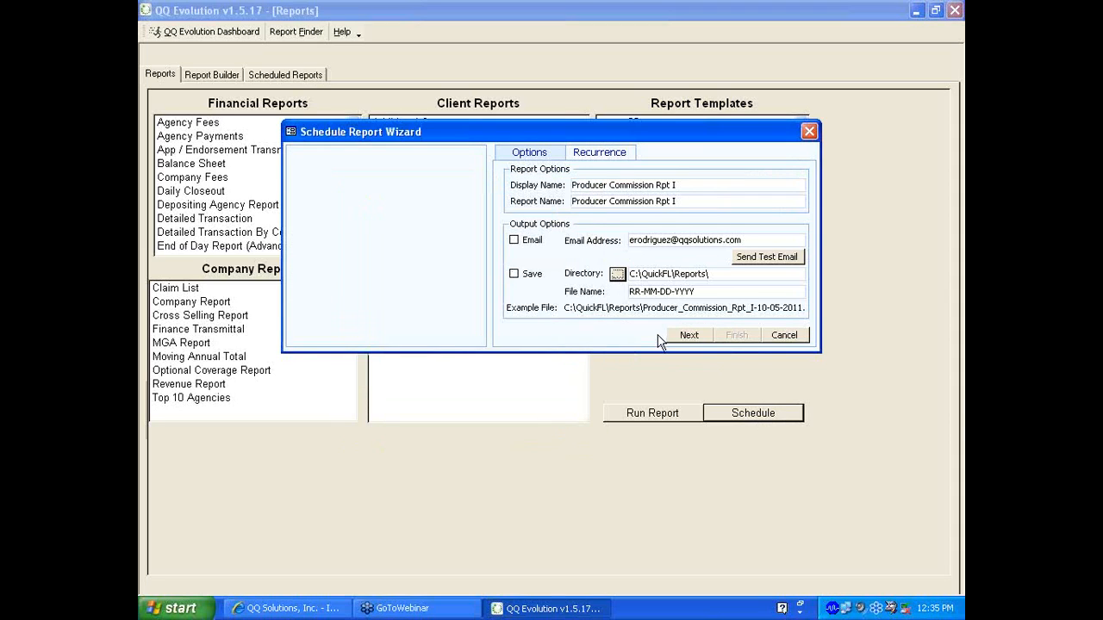
left_click(600, 159)
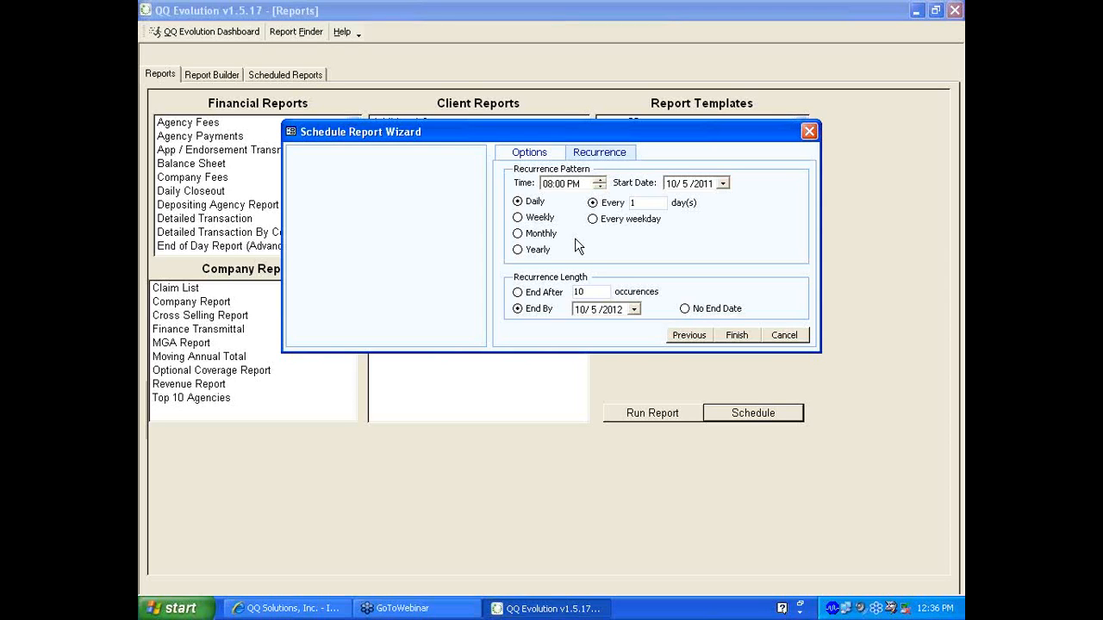
Set the run time to 09:15 AM and the start date to 10/6/2011
left_click(549, 184)
type("9:15")
left_click(573, 183)
key("a")
left_click(679, 189)
left_click(687, 185)
type("6")
Make the report repeat weekly on Thursday only, after trying Monday and Friday
left_click(536, 218)
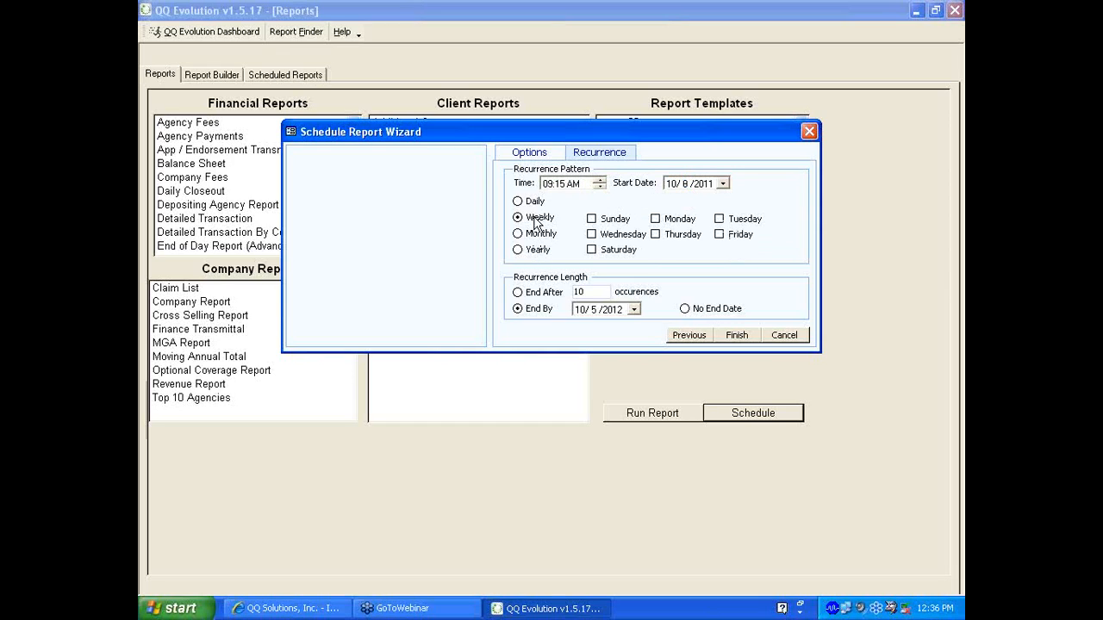
left_click(657, 221)
left_click(721, 236)
left_click(720, 235)
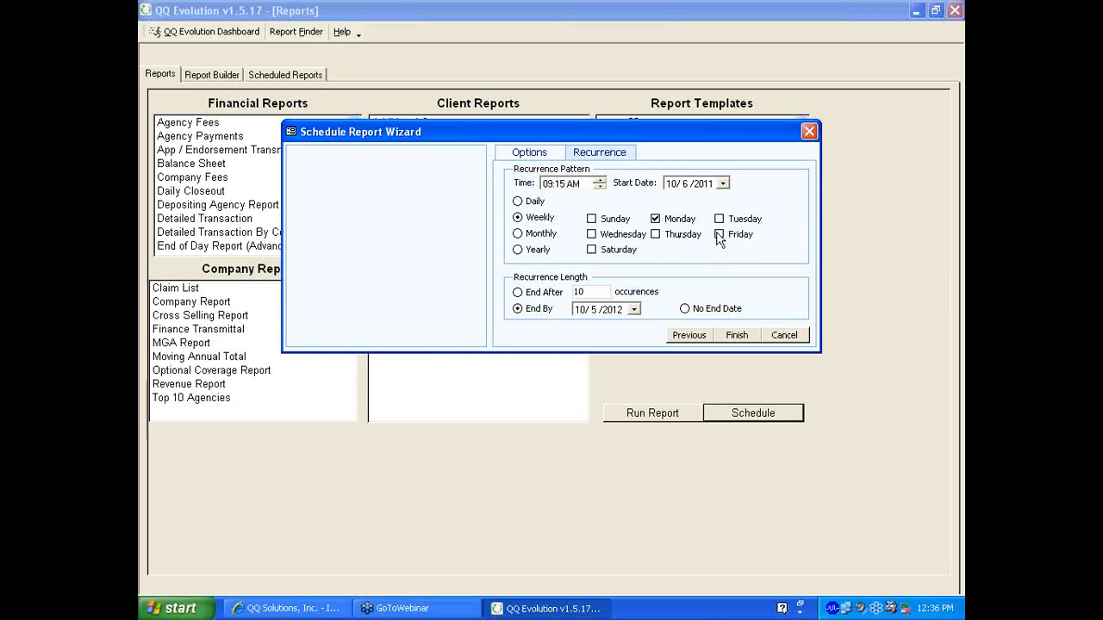
left_click(655, 221)
left_click(655, 234)
Try a monthly repeat on day 5 and a yearly repeat, then return to weekly
left_click(538, 238)
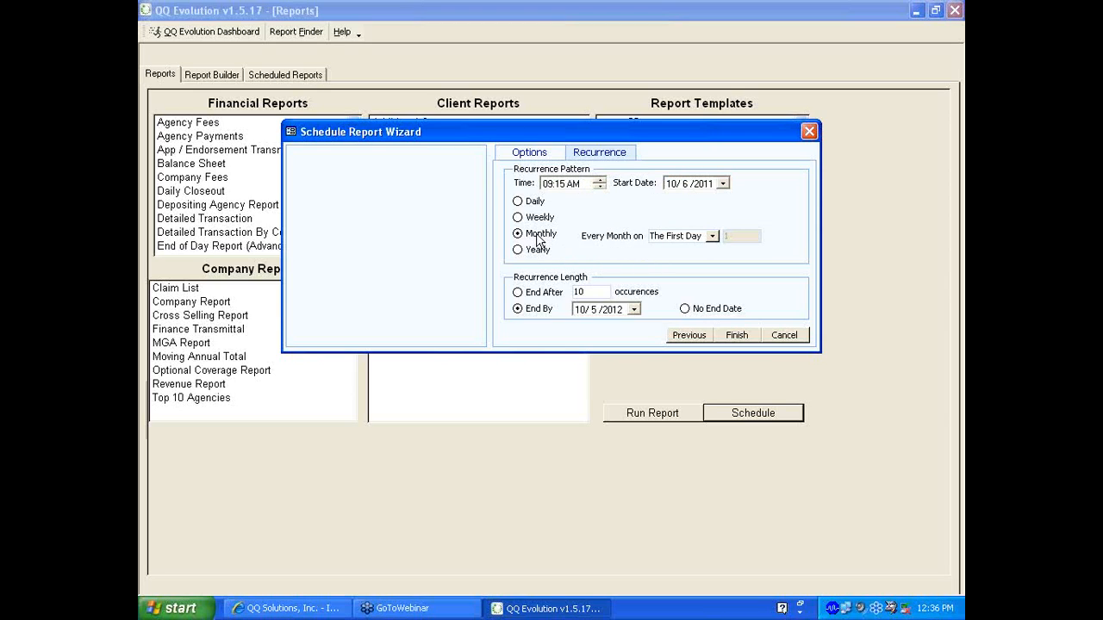
left_click(712, 236)
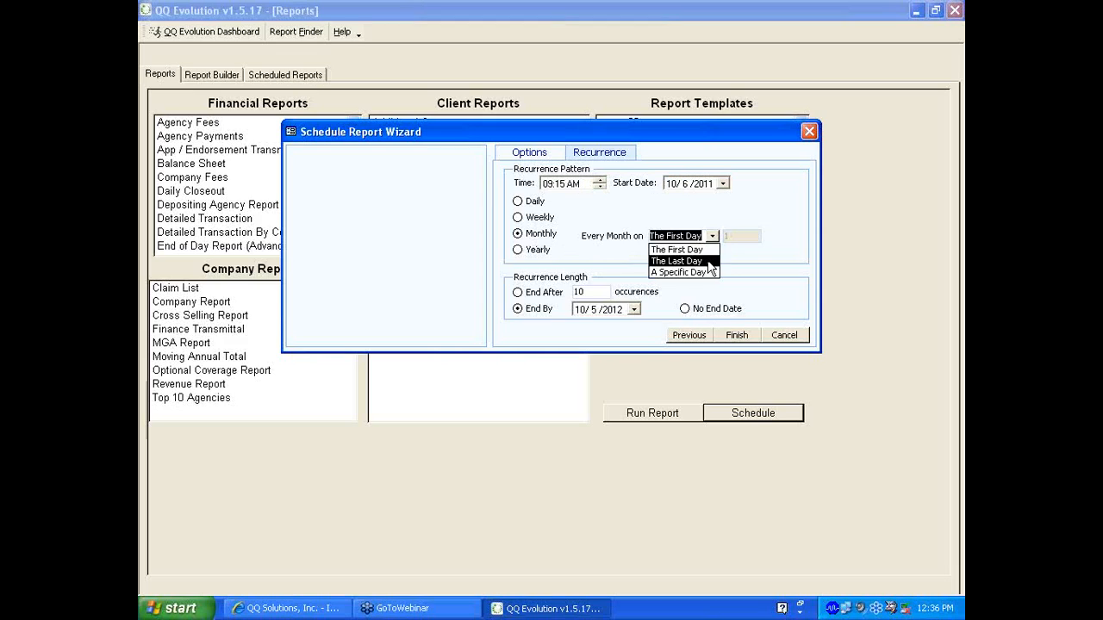
left_click(709, 272)
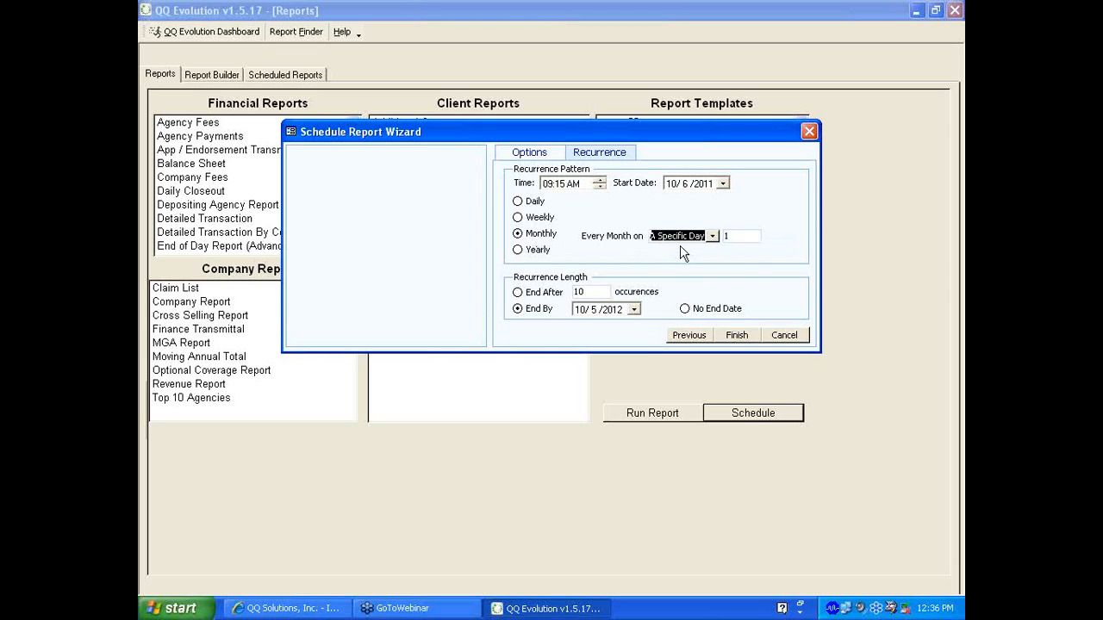
key("Tab")
type("5")
left_click(530, 259)
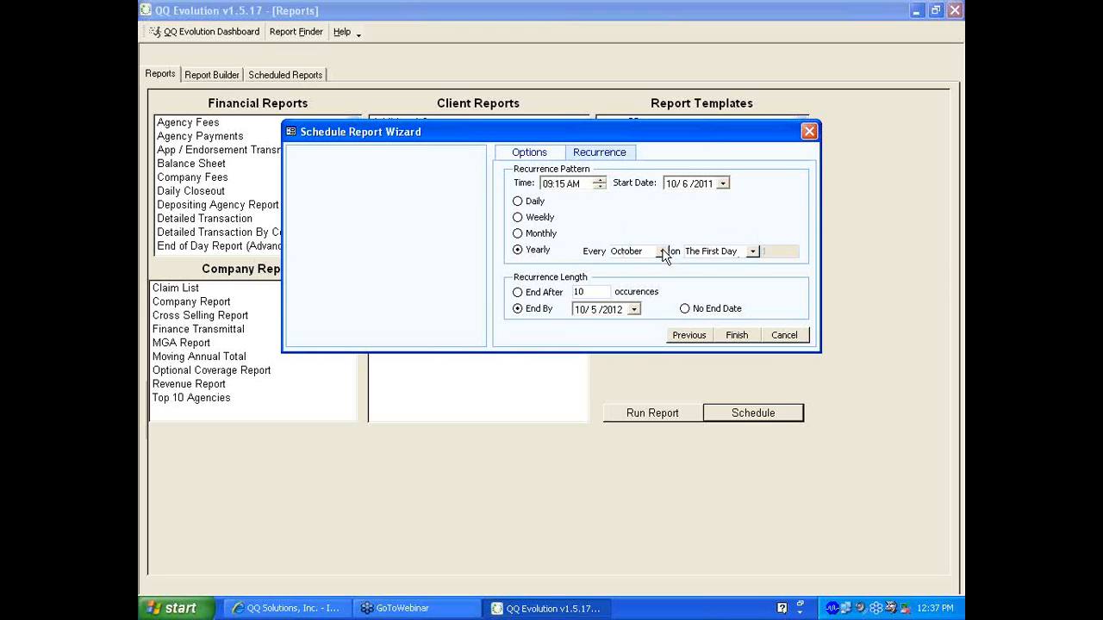
left_click(752, 251)
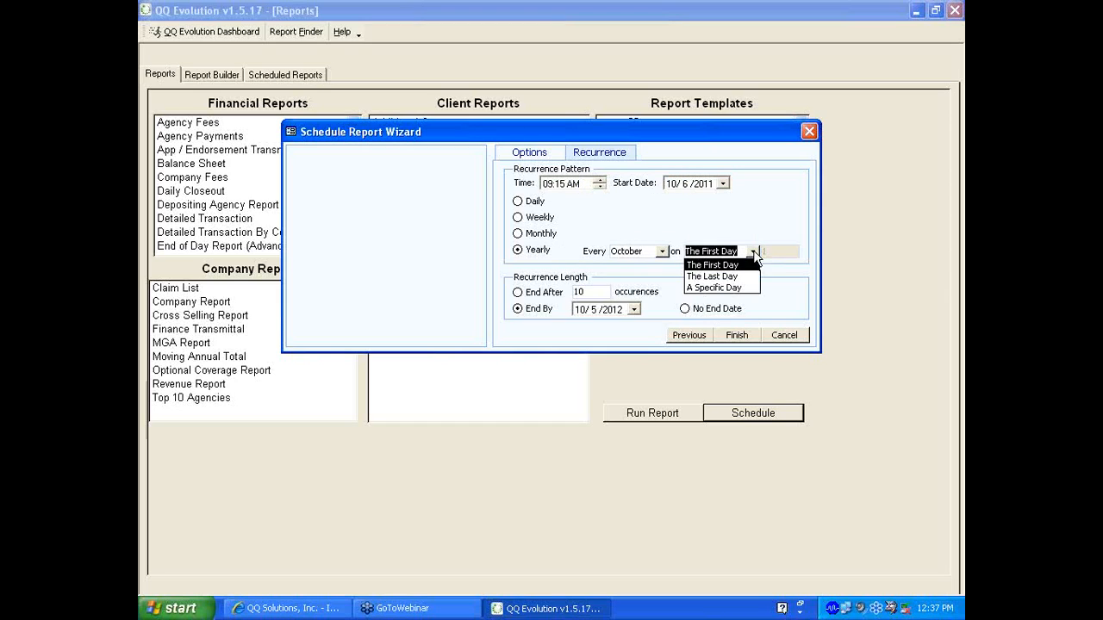
left_click(753, 251)
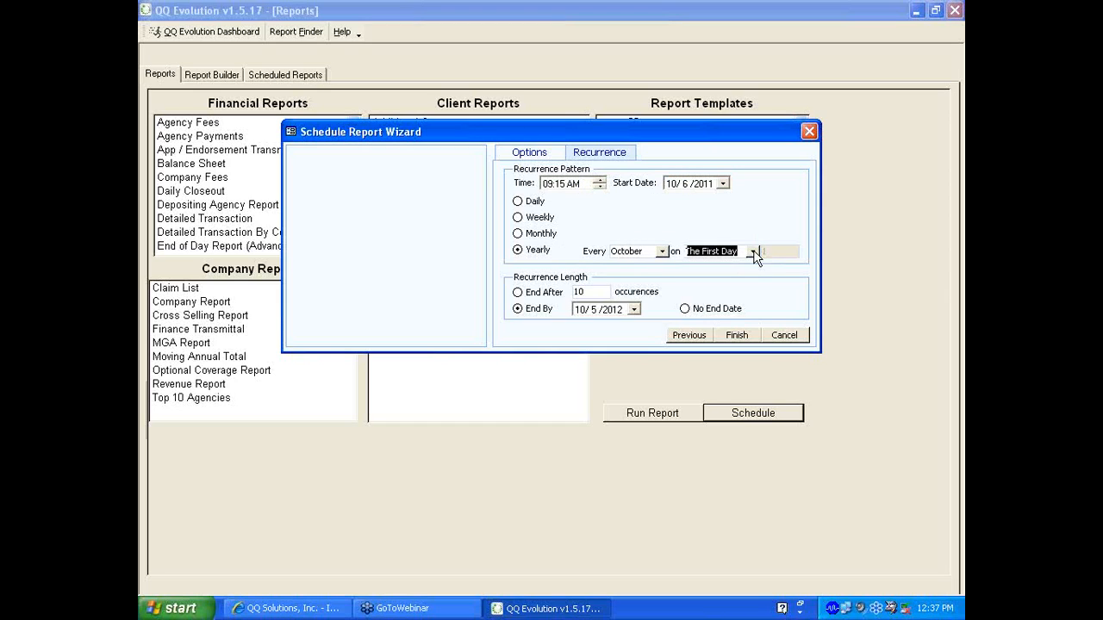
left_click(518, 217)
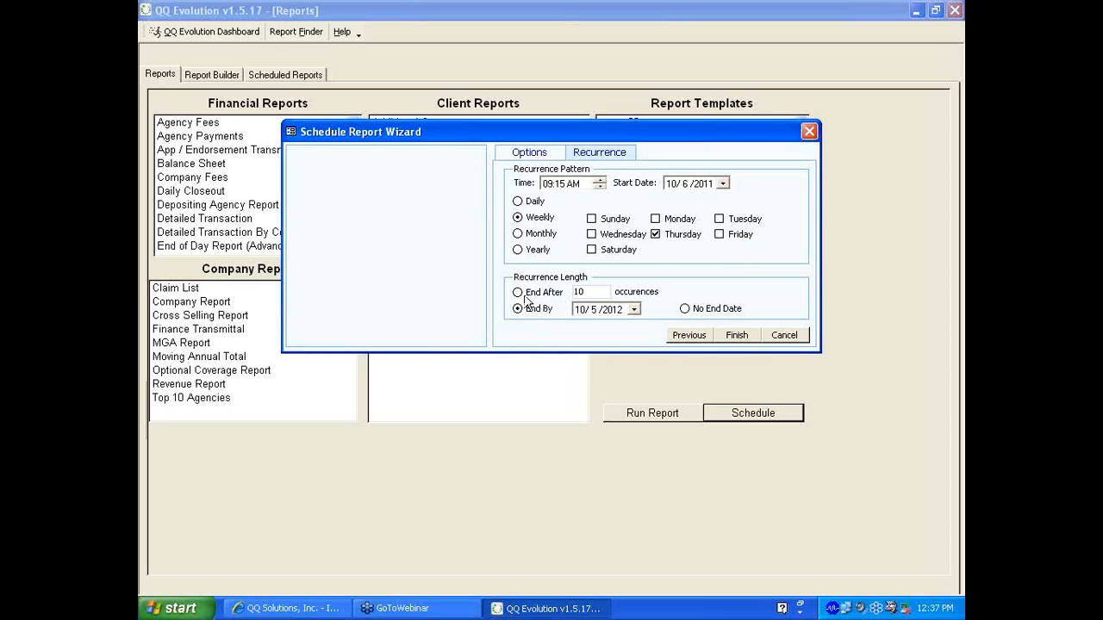
Set the schedule to end after 20 occurrences
left_click(595, 293)
left_click_drag(586, 292, 546, 292)
type("20")
Try an end date of 12/31/2012, then choose No End Date instead
left_click(517, 308)
left_click(633, 309)
left_click(706, 329)
left_click(706, 329)
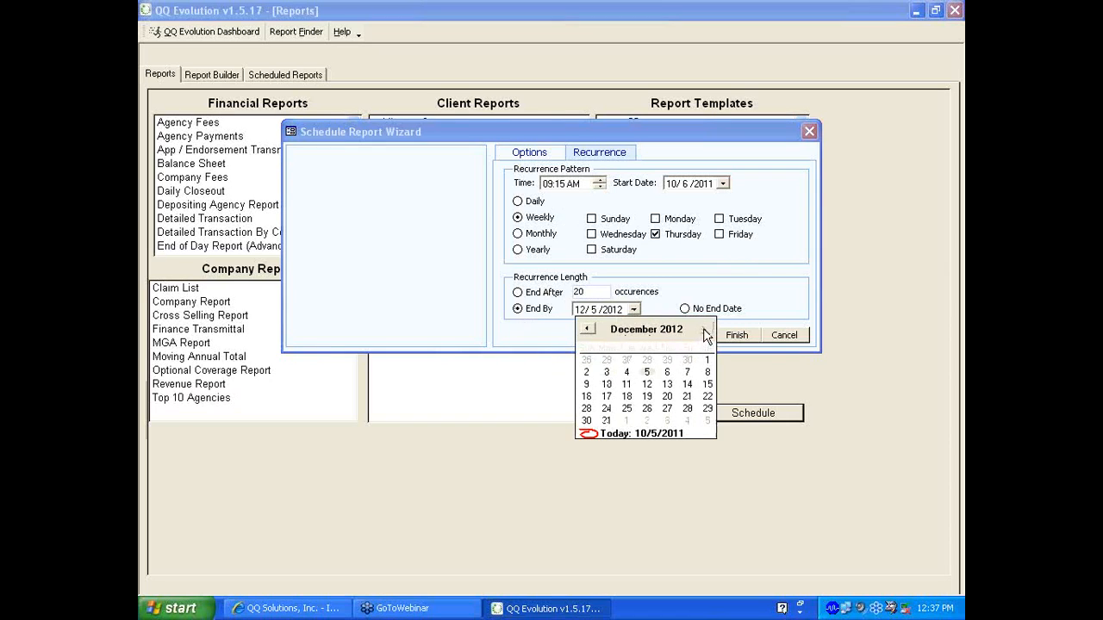
left_click(606, 420)
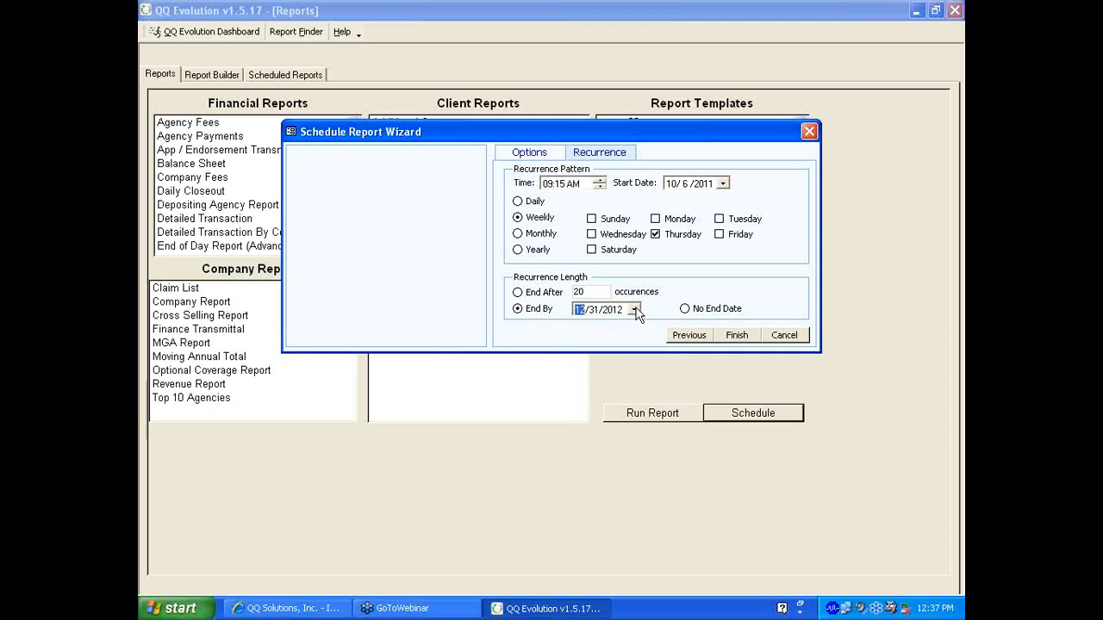
left_click(685, 308)
Try Finish, acknowledge the email-or-save requirement notice, then cancel the wizard
left_click(733, 337)
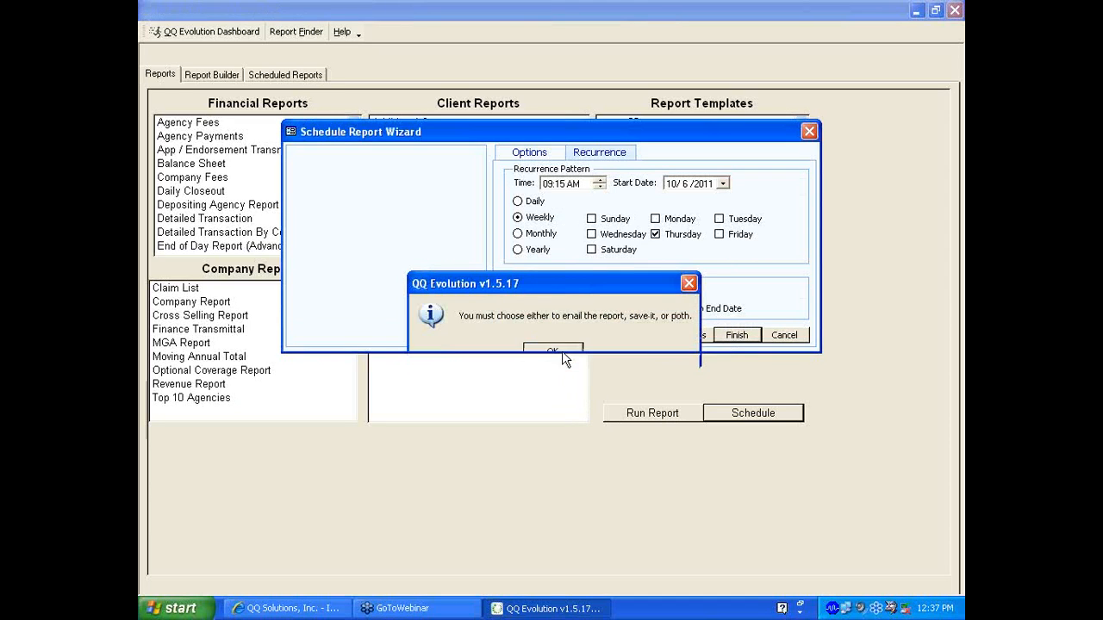
left_click(558, 353)
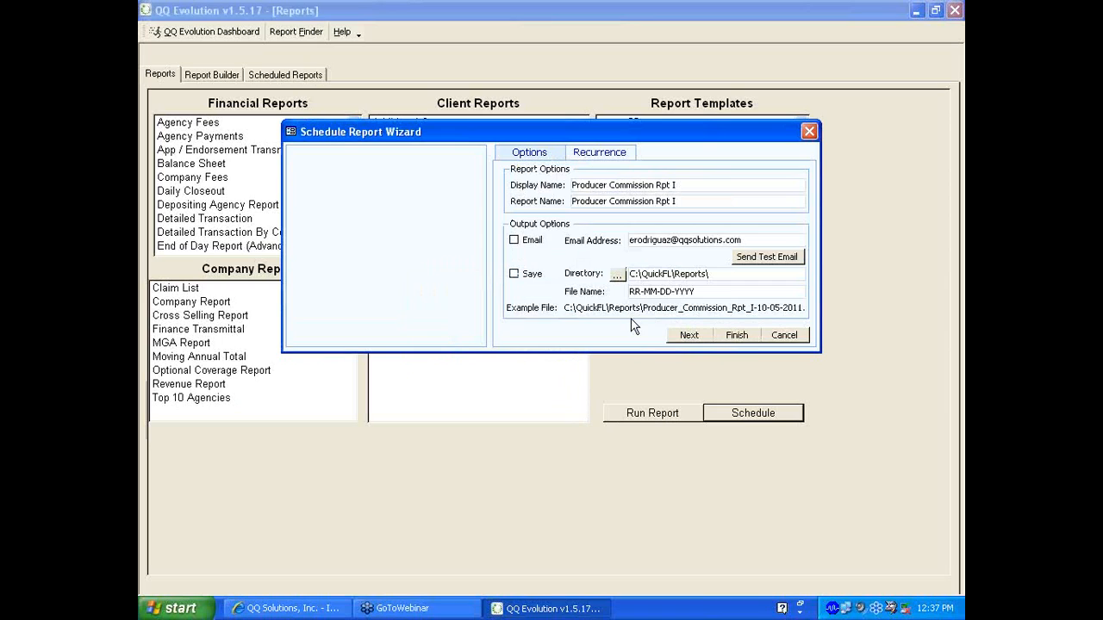
left_click(784, 335)
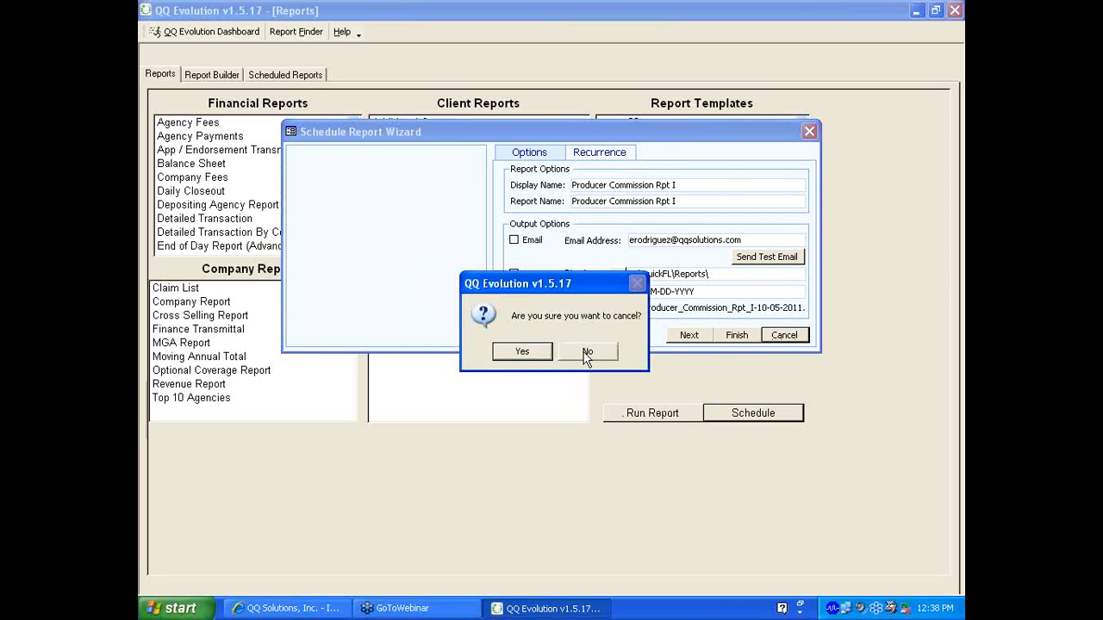
Answer Yes to 'Are you sure you want to cancel?' to close the wizard
left_click(527, 353)
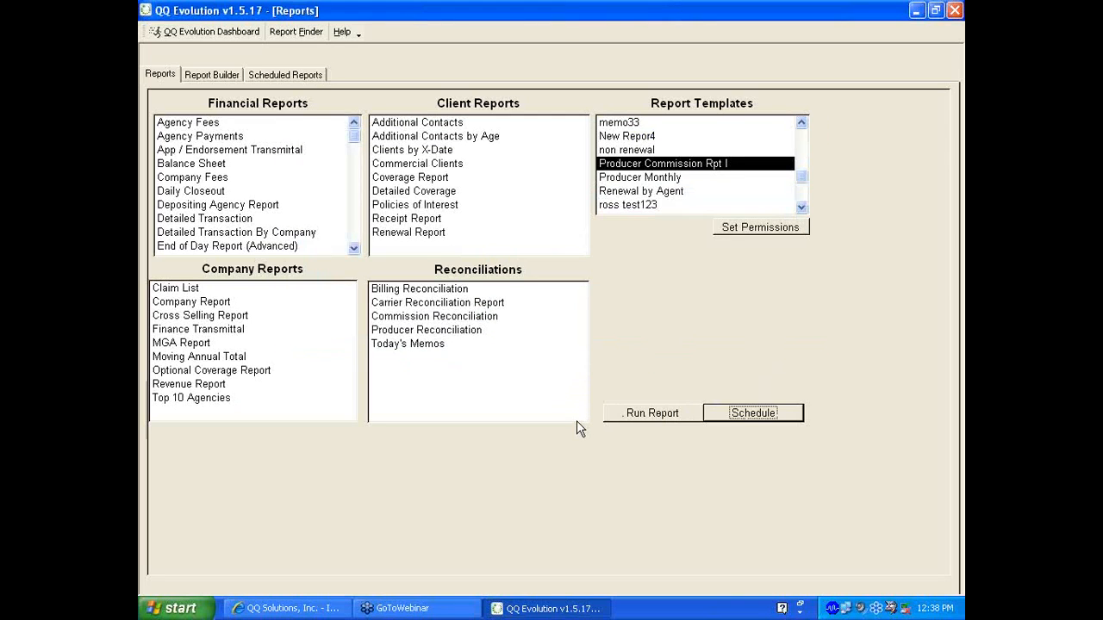